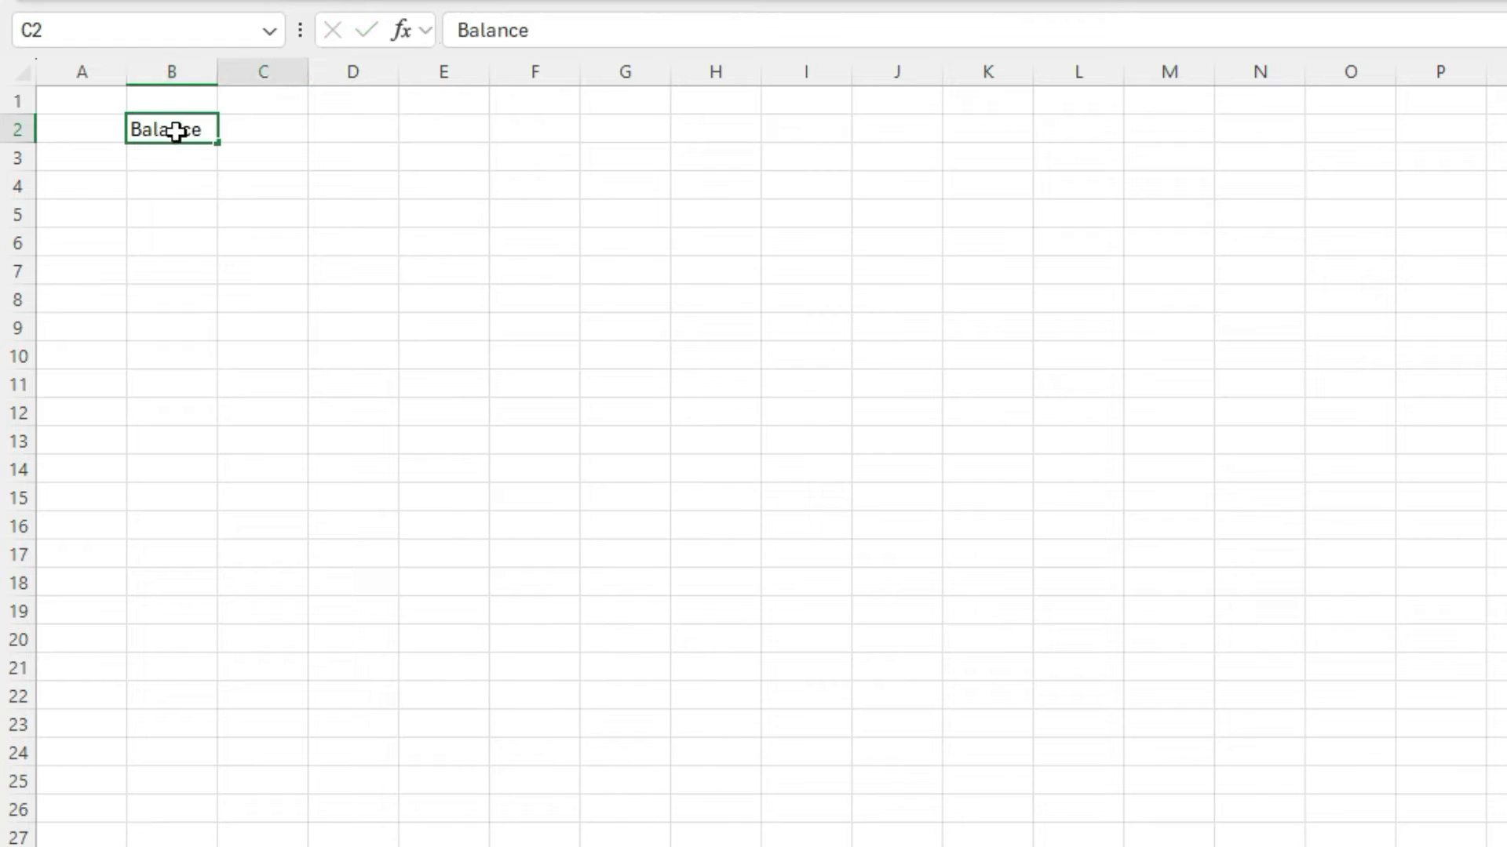
Enter balance 5000 in C2 and Monthly Payment 100 in row 3, widening column B to fit
{"action": "type", "text": "5000"}
{"action": "key", "text": "Return"}
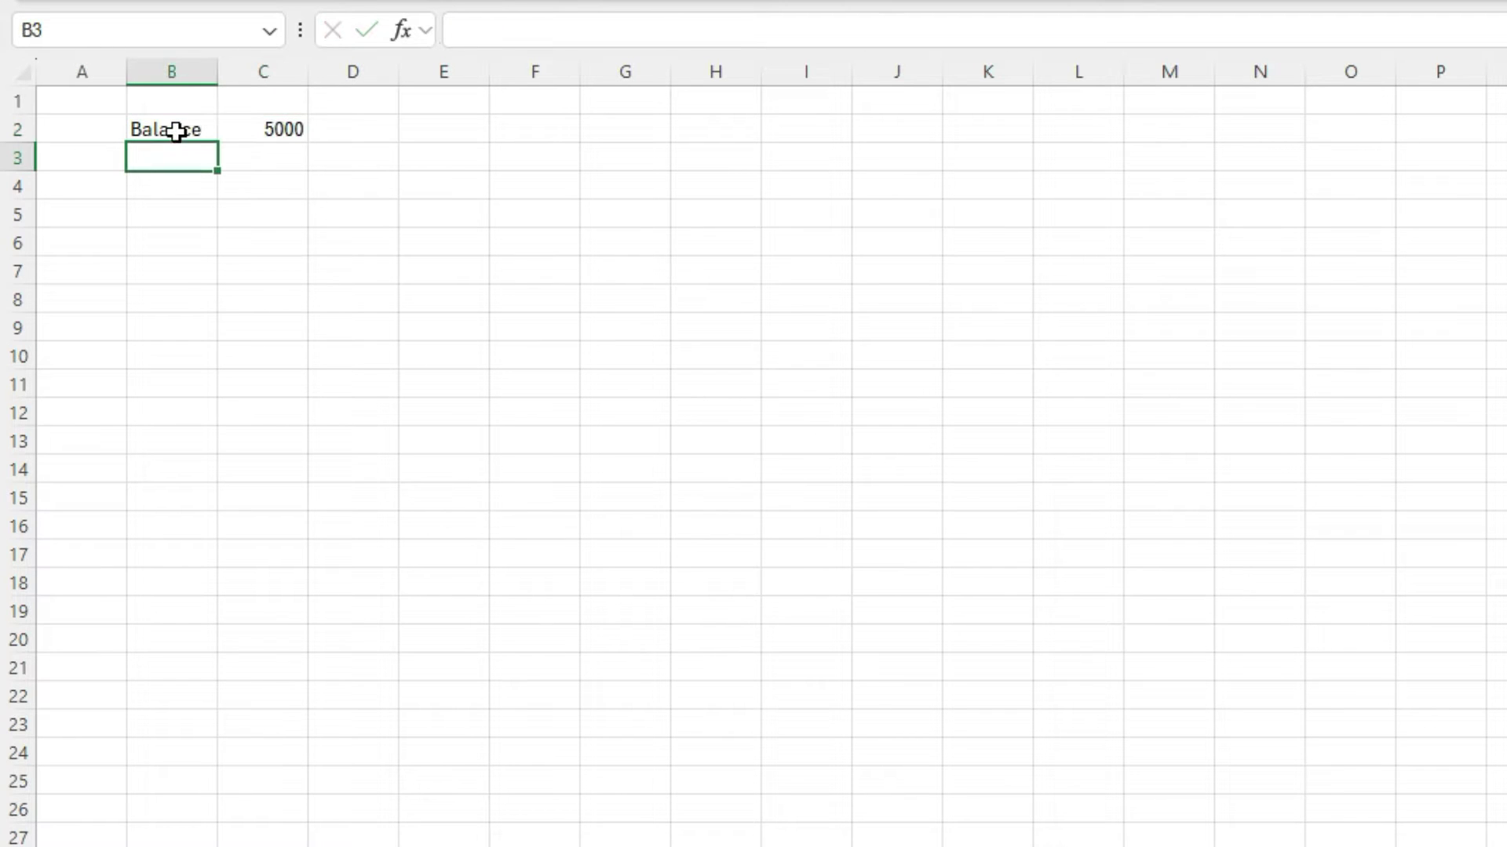
{"action": "type", "text": "Monthly Payment"}
{"action": "key", "text": "Tab"}
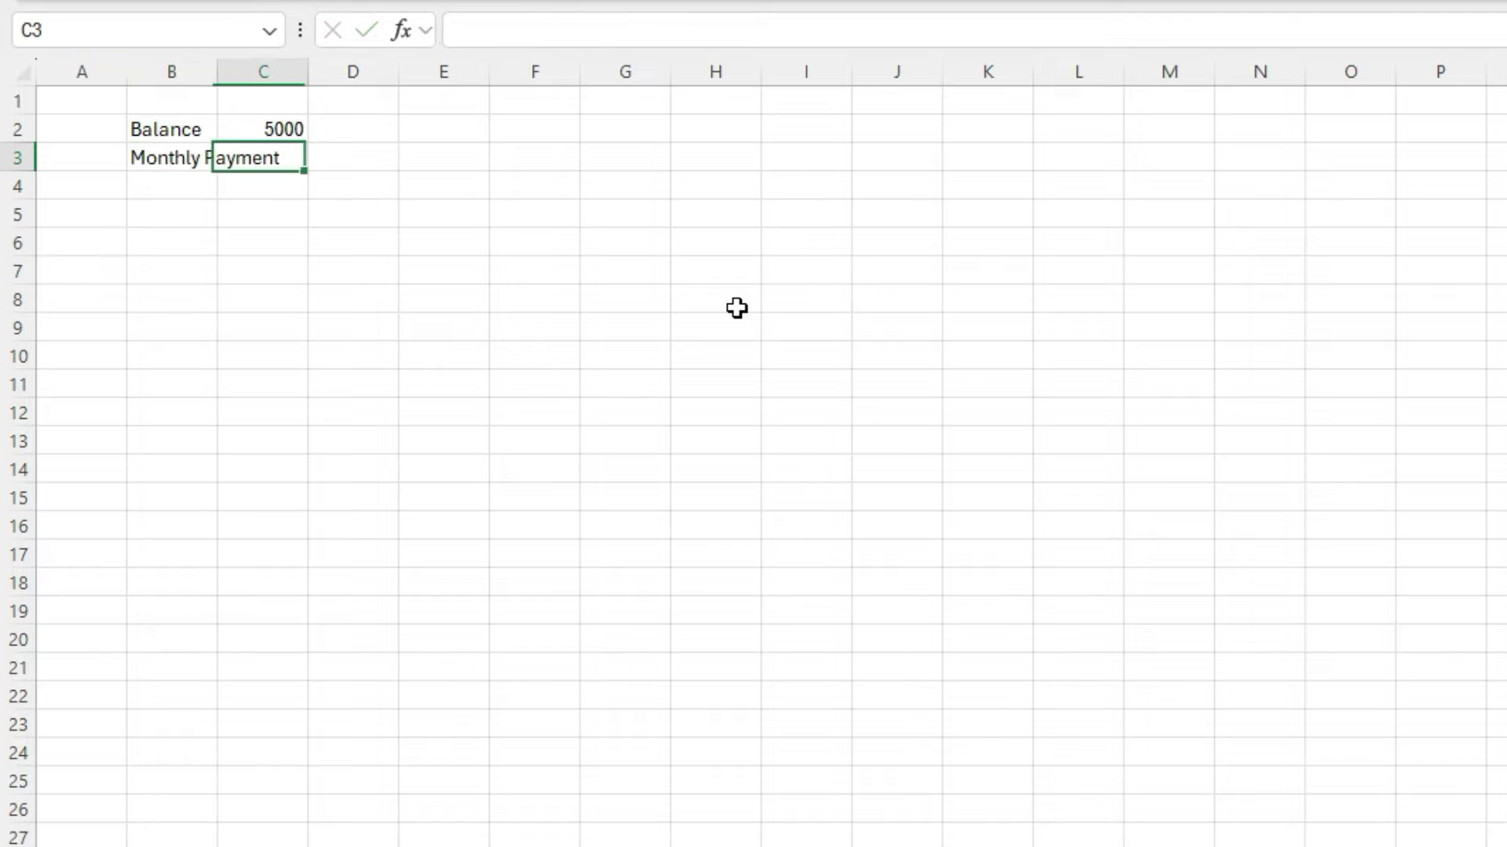
{"action": "type", "text": "100"}
{"action": "key", "text": "Return"}
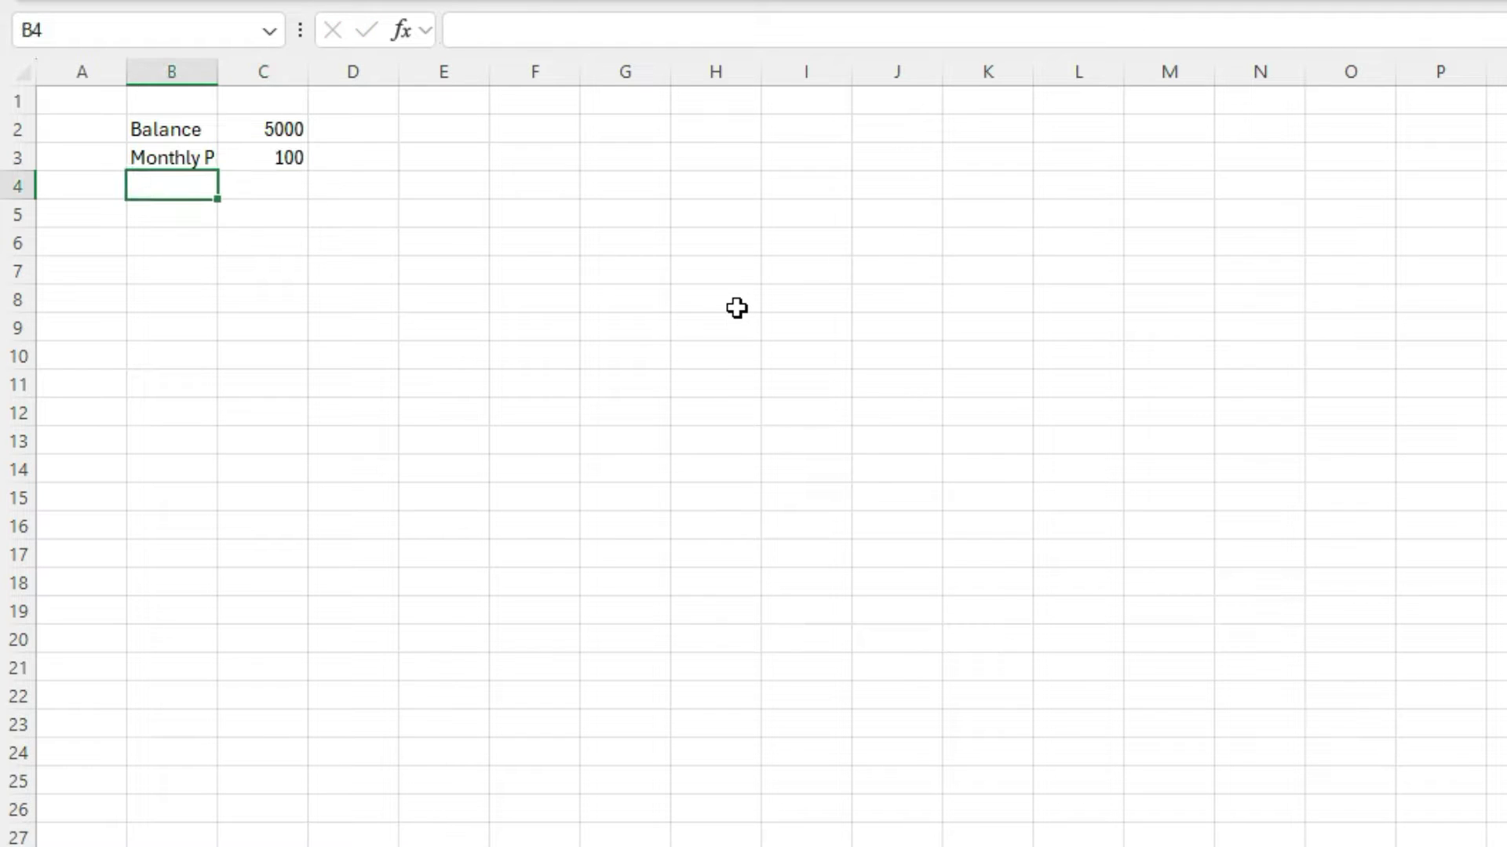
{"action": "double_click", "coordinate": [218, 74]}
Add the Interest Rate heading in B5 with 13% beneath it in B6
{"action": "left_click", "coordinate": [190, 219]}
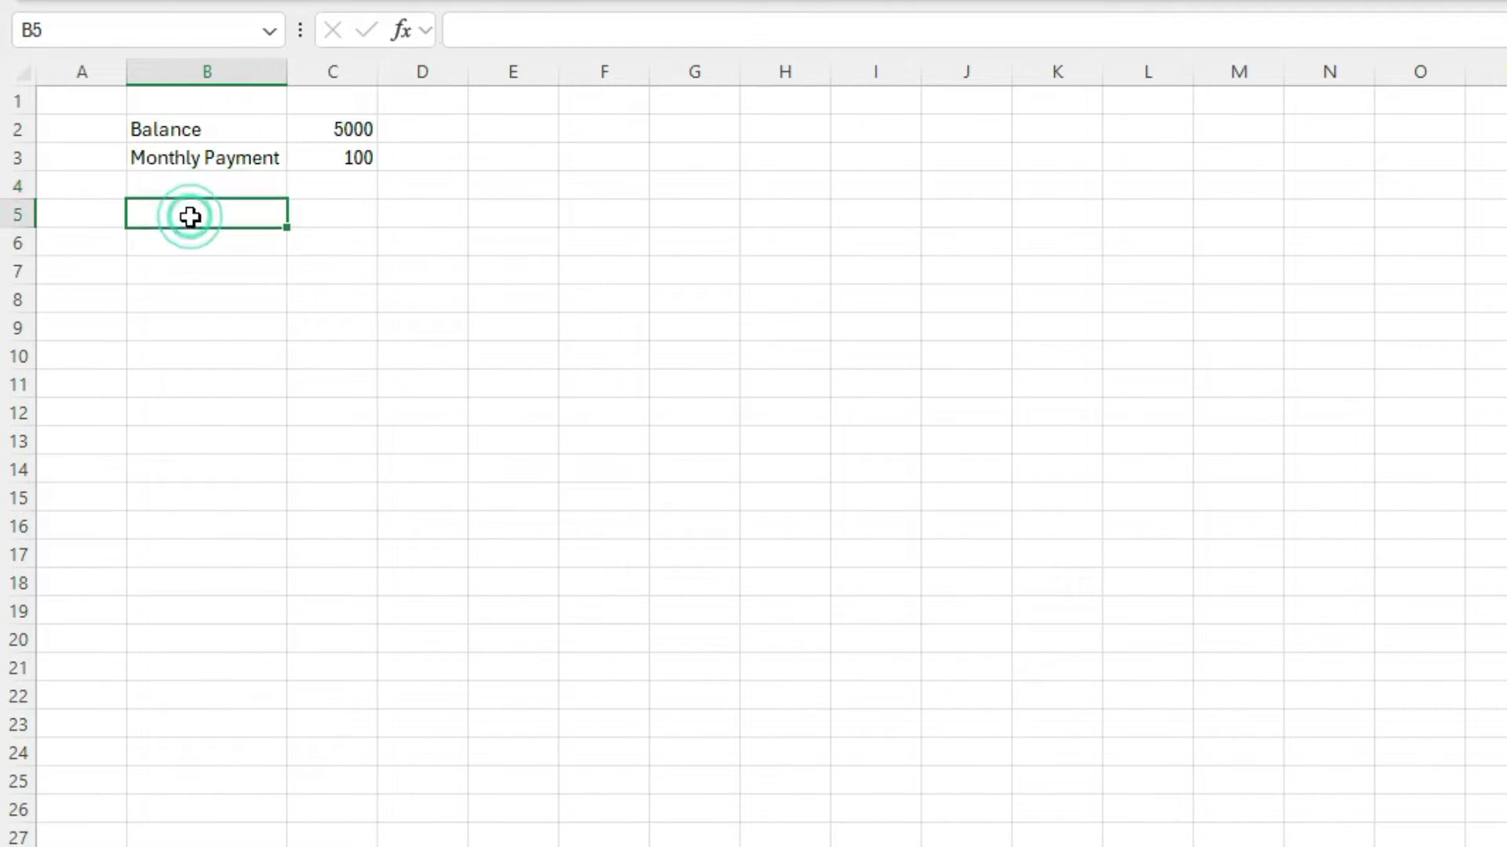
{"action": "type", "text": "In"}
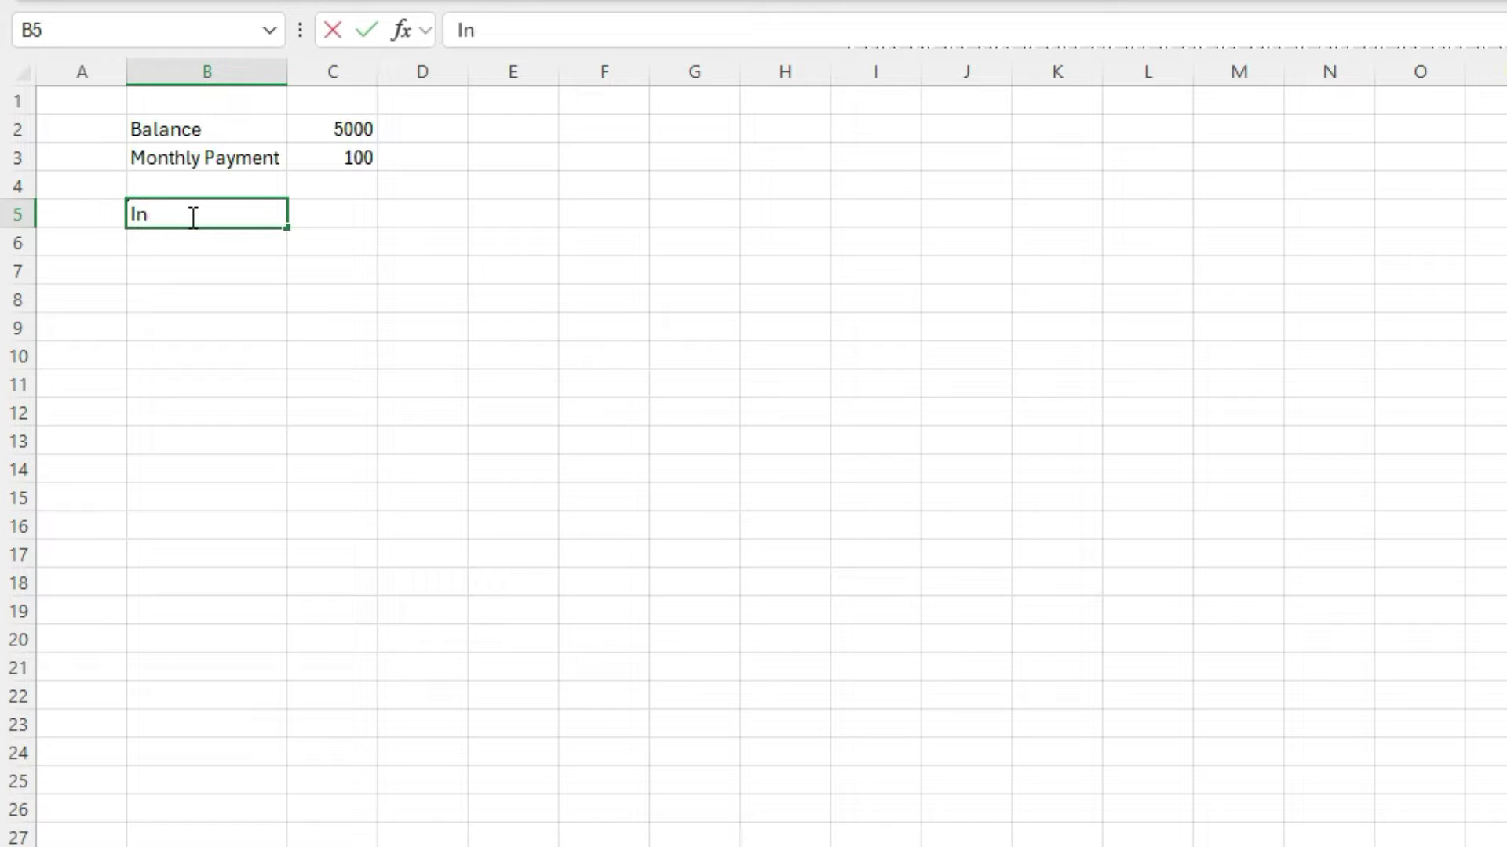
{"action": "type", "text": "terest Rate"}
{"action": "key", "text": "Return"}
{"action": "type", "text": "13"}
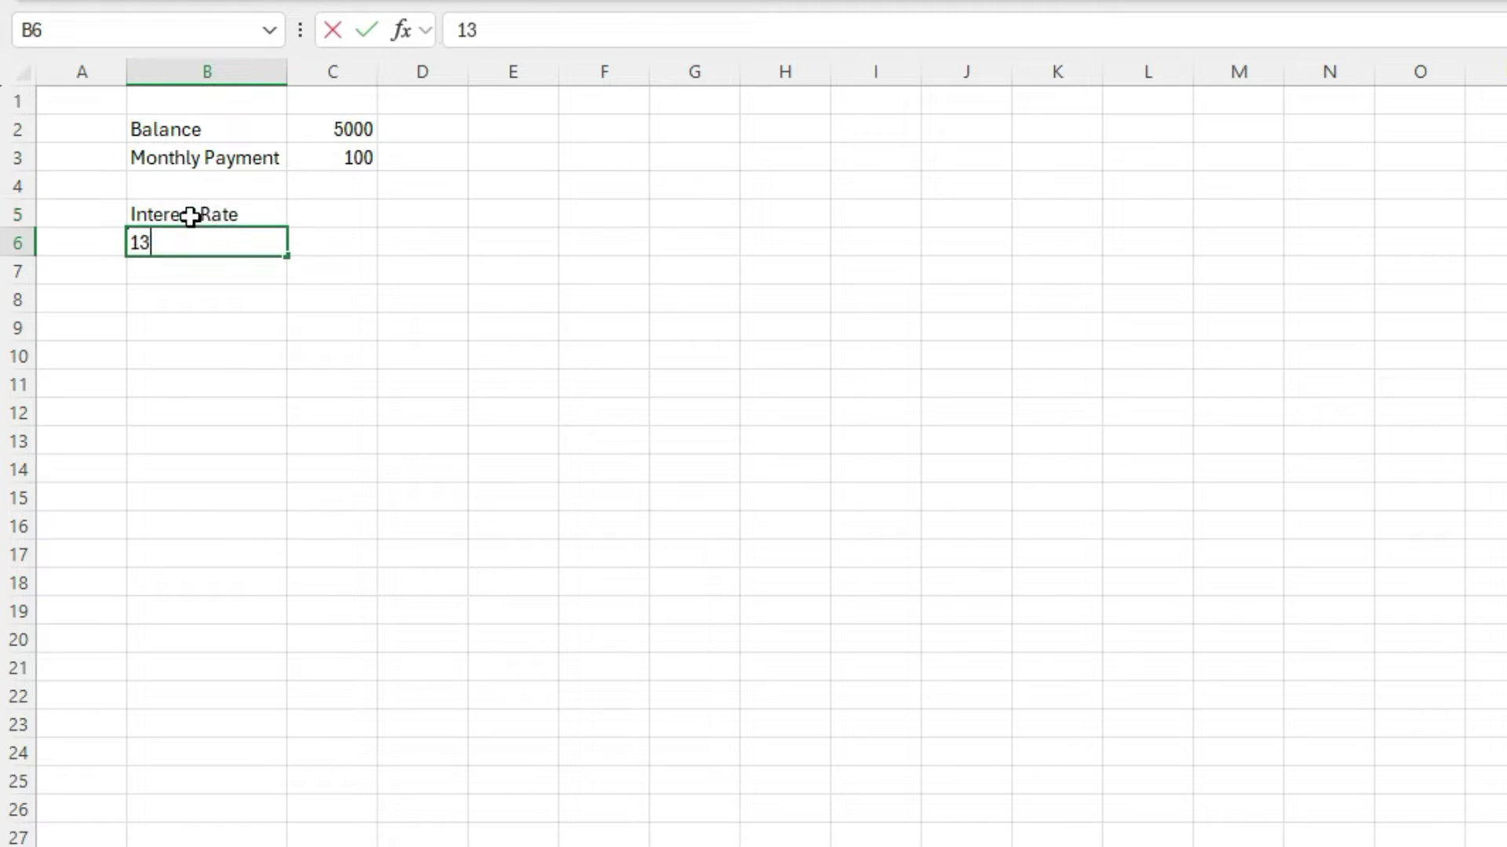
{"action": "type", "text": "%"}
{"action": "key", "text": "Tab"}
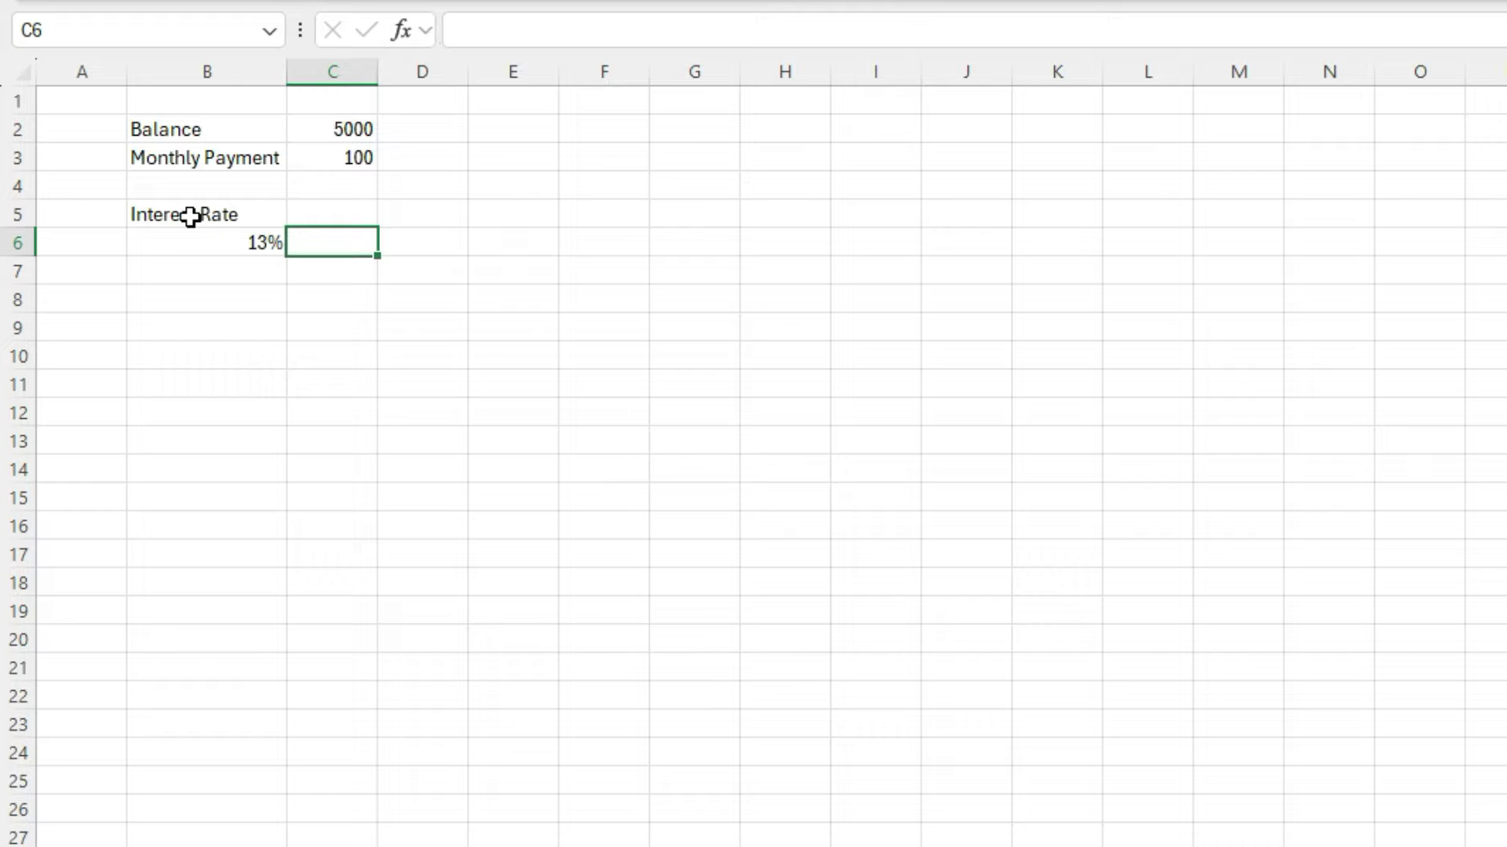
Enter =NPER(B6/12,C3,-C2,0,0) in C6, returning 72.40401 payoff months
{"action": "type", "text": "=nper"}
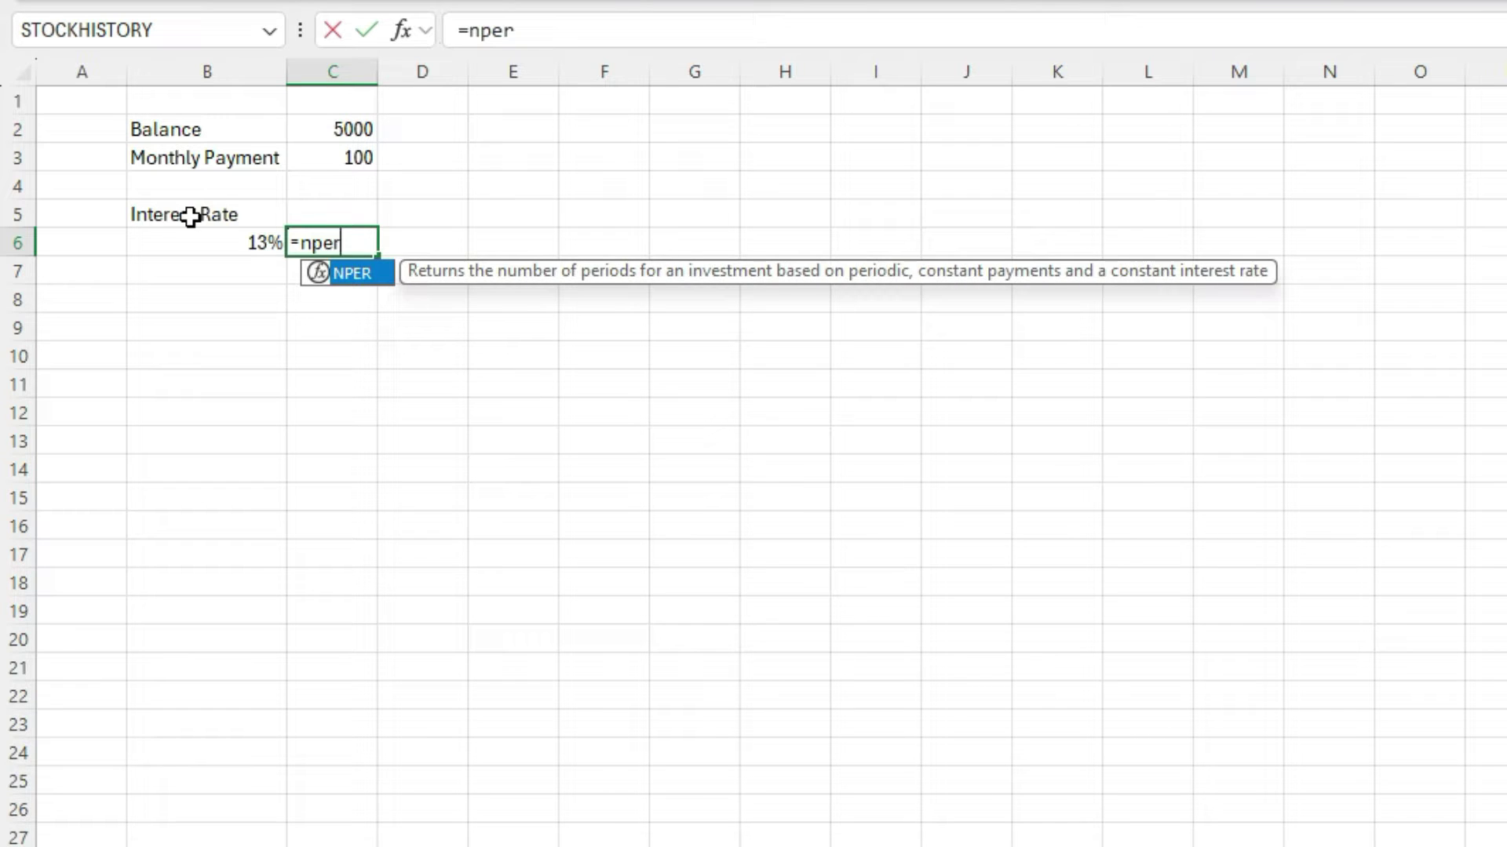
{"action": "key", "text": "Tab"}
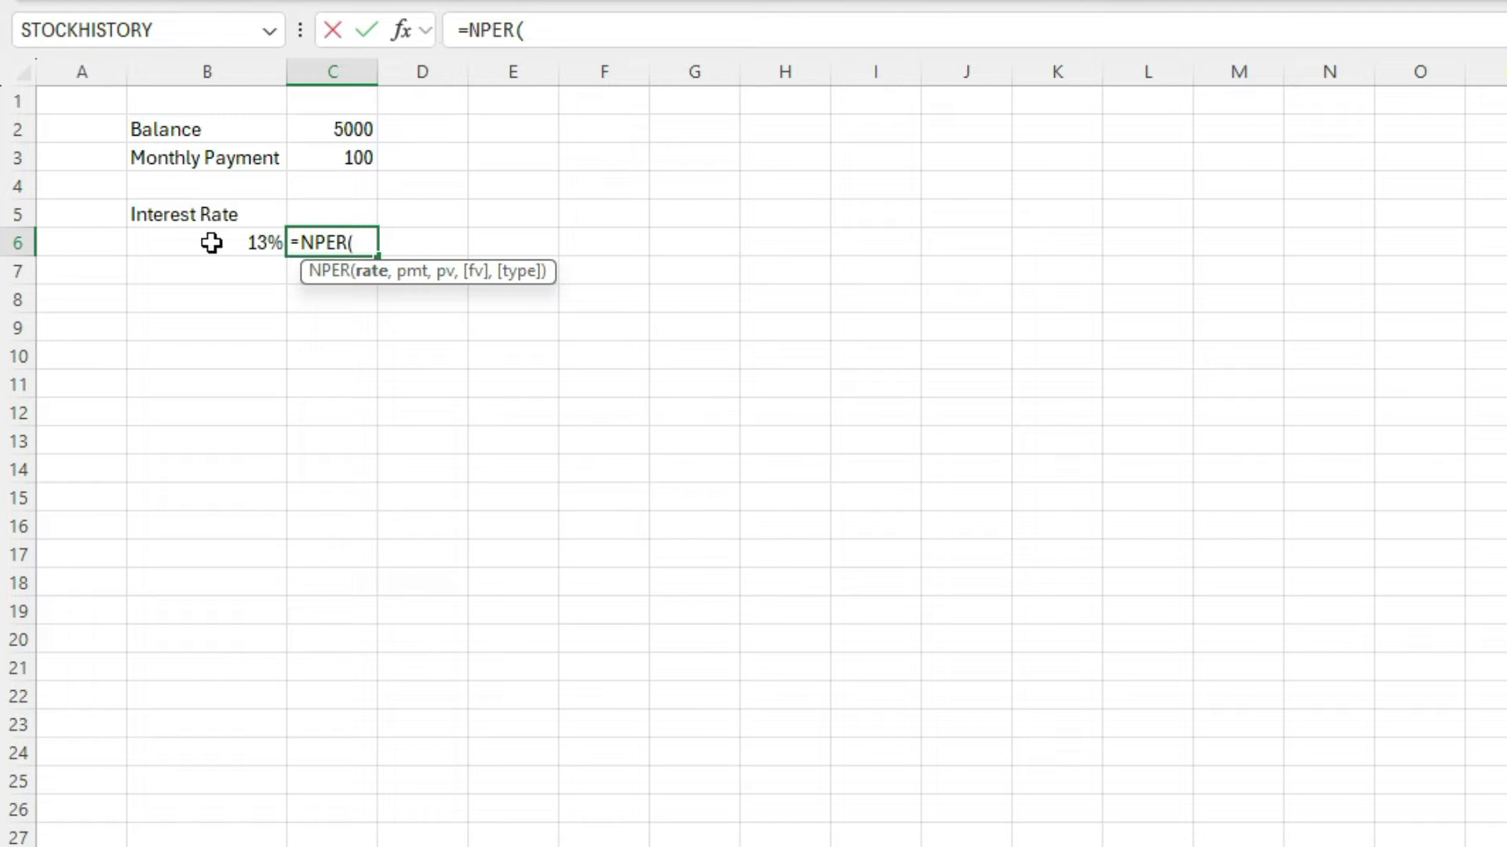
{"action": "left_click", "coordinate": [209, 242]}
{"action": "type", "text": "/12"}
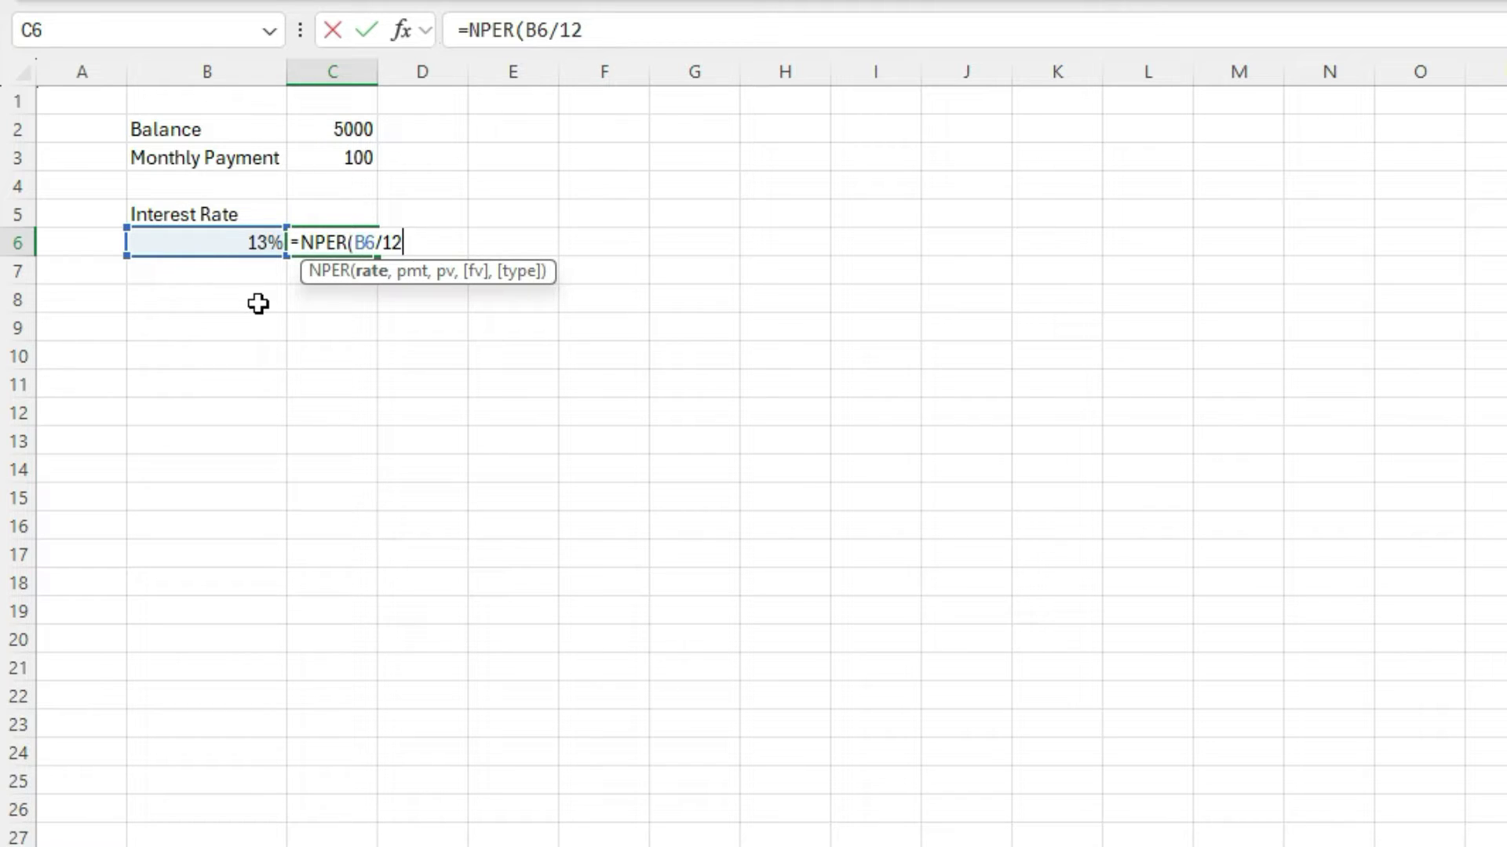
{"action": "type", "text": ","}
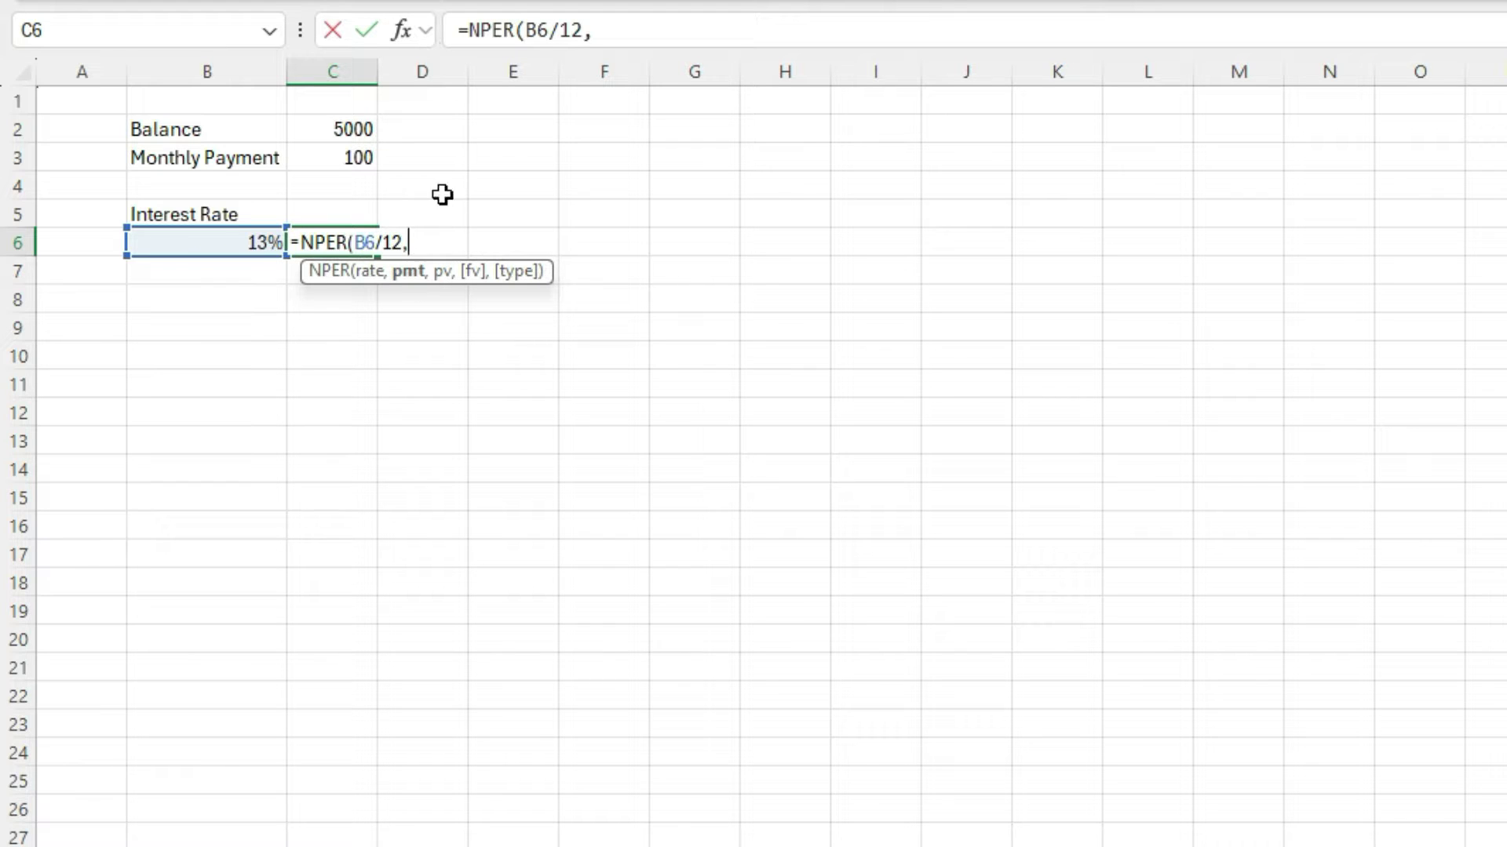
{"action": "left_click", "coordinate": [369, 153]}
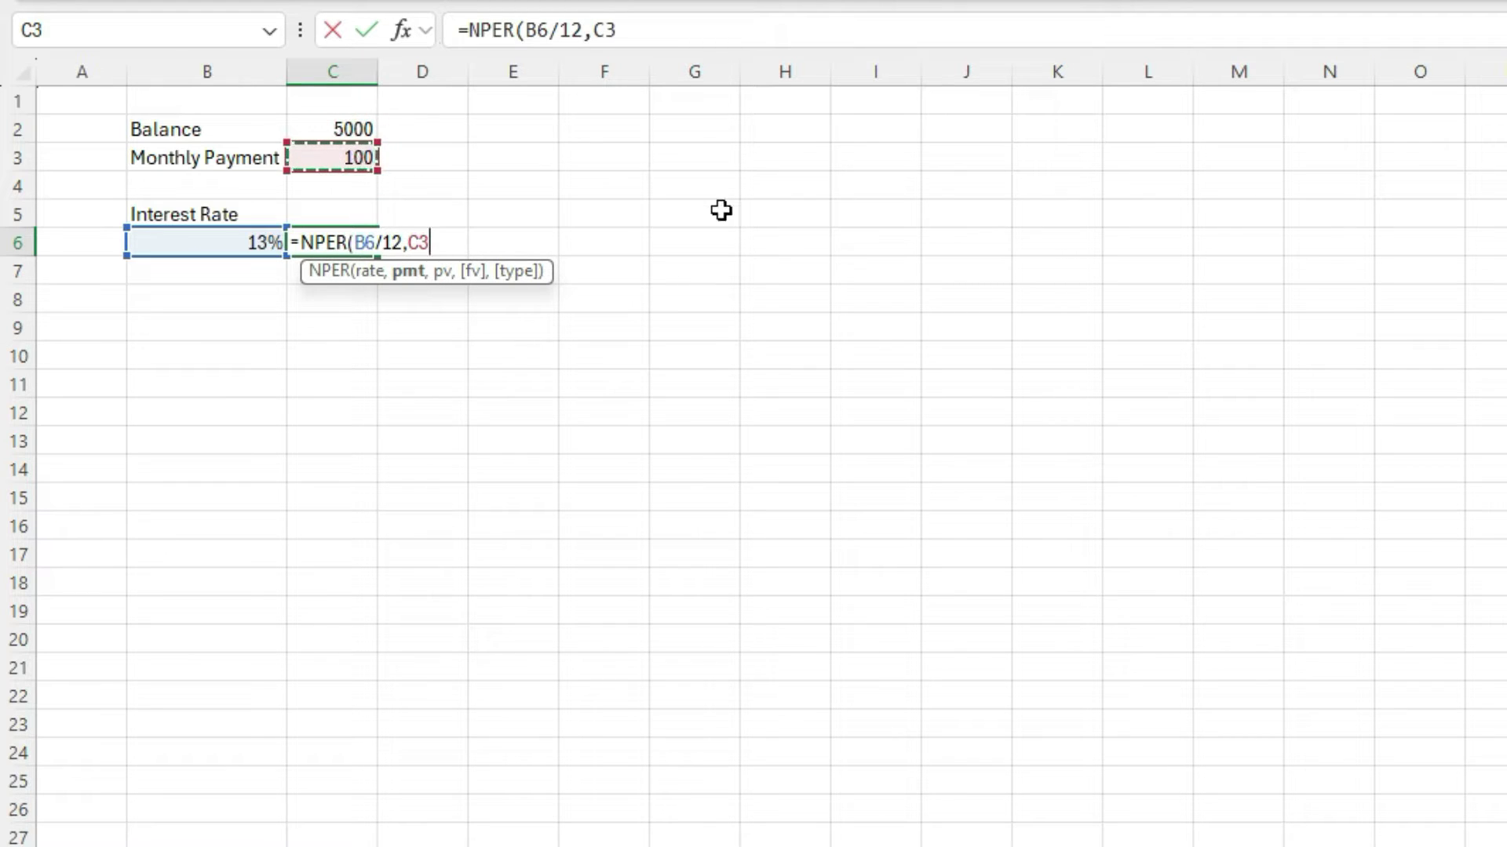
{"action": "type", "text": ","}
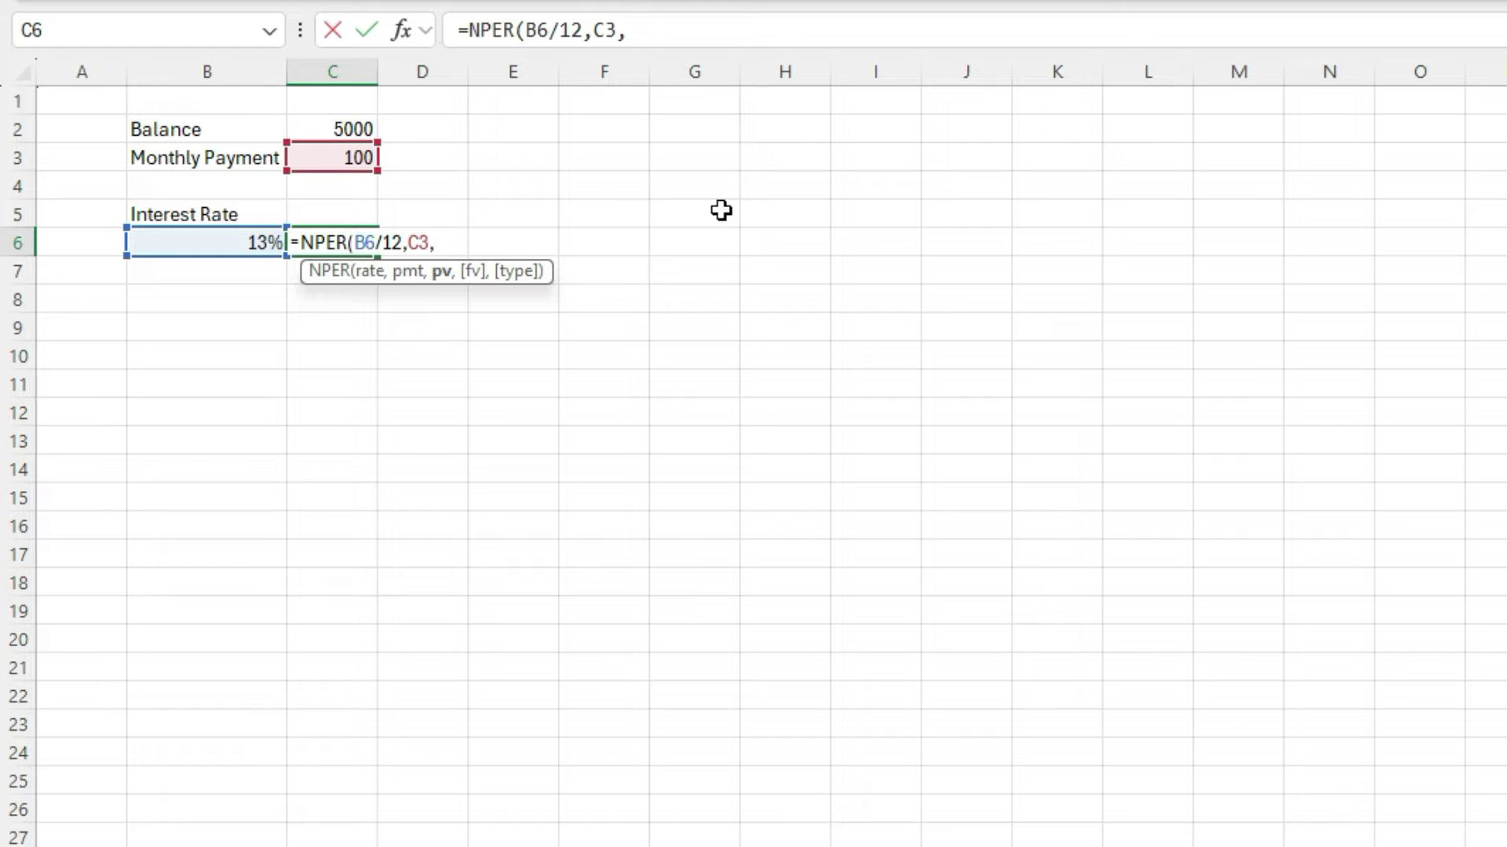
{"action": "type", "text": "-"}
{"action": "left_click", "coordinate": [360, 128]}
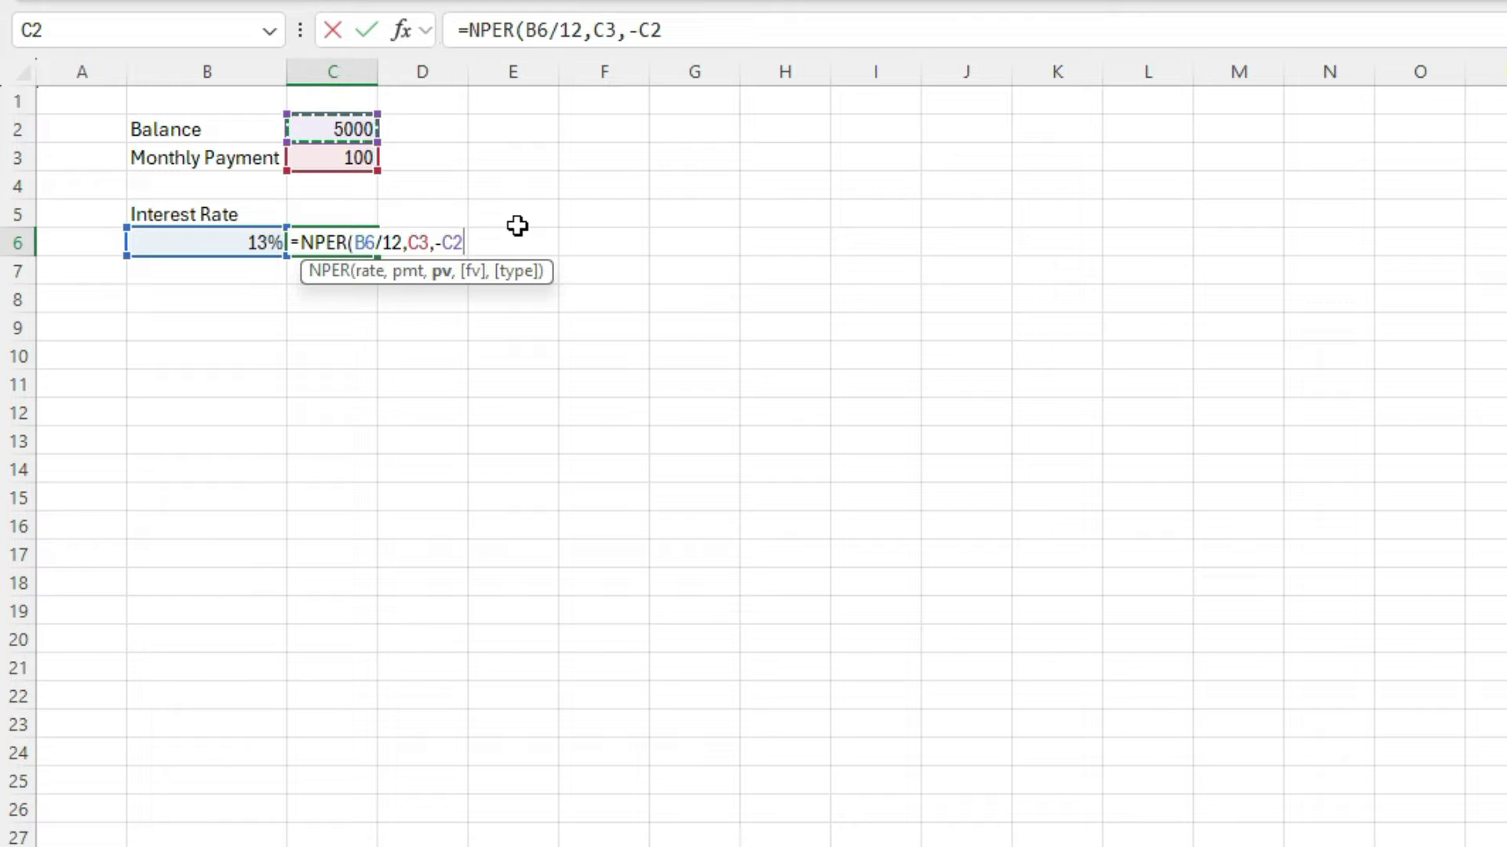
{"action": "type", "text": ","}
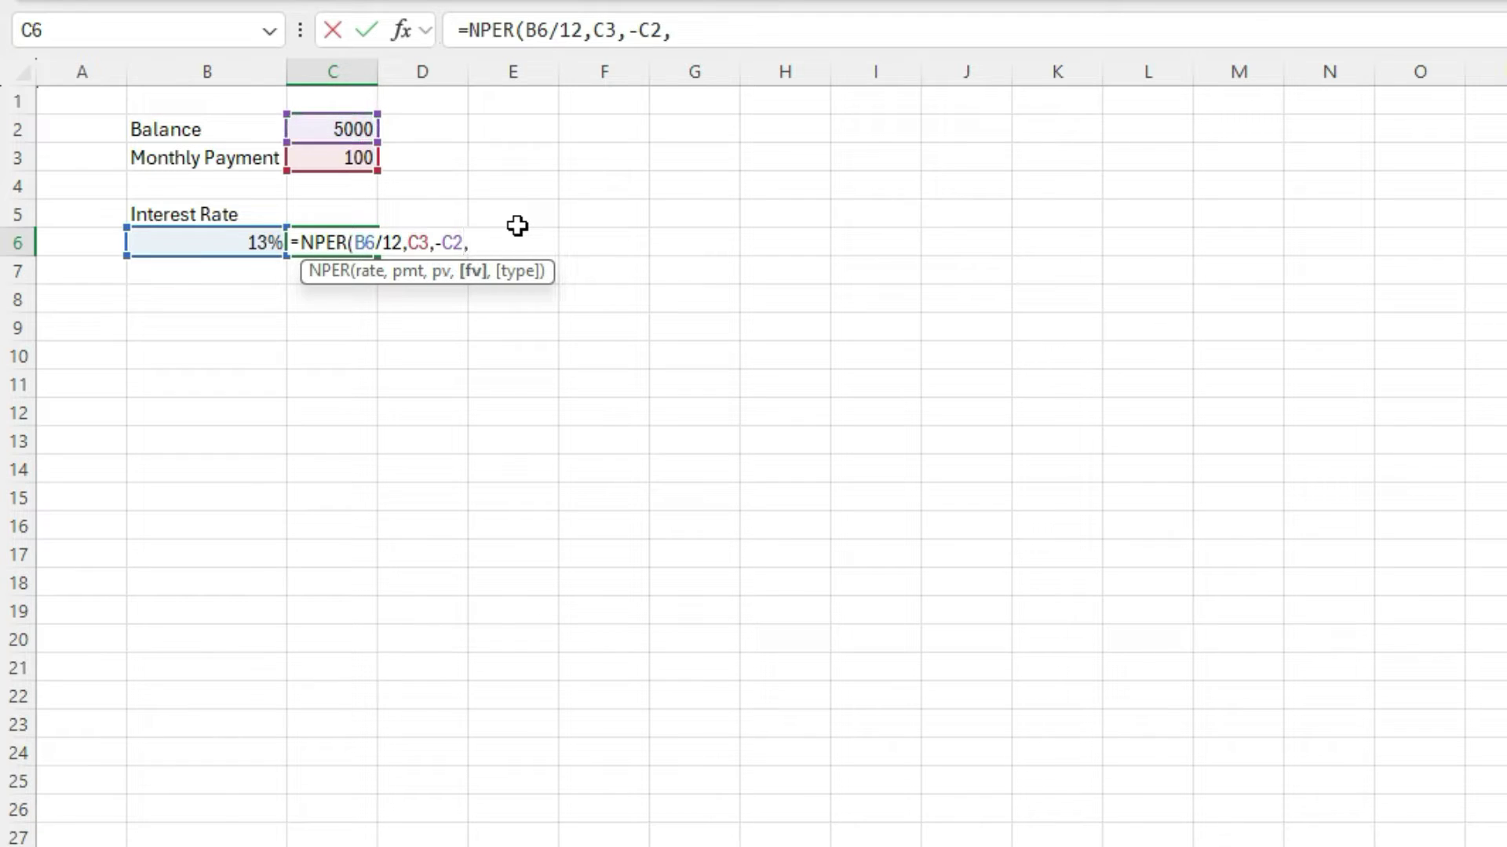
{"action": "type", "text": "0"}
{"action": "type", "text": ","}
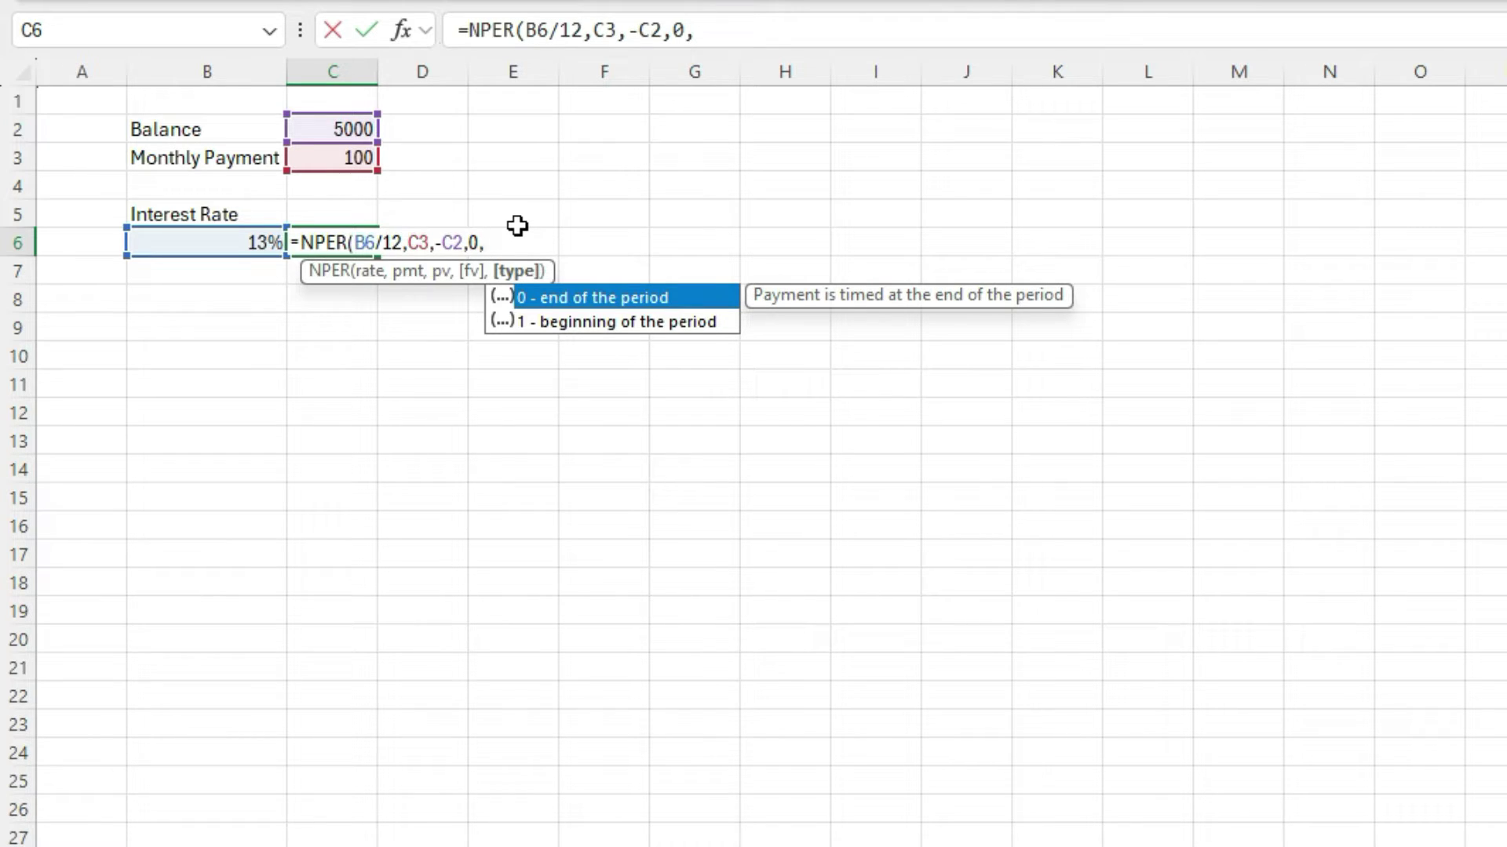
{"action": "type", "text": "0)"}
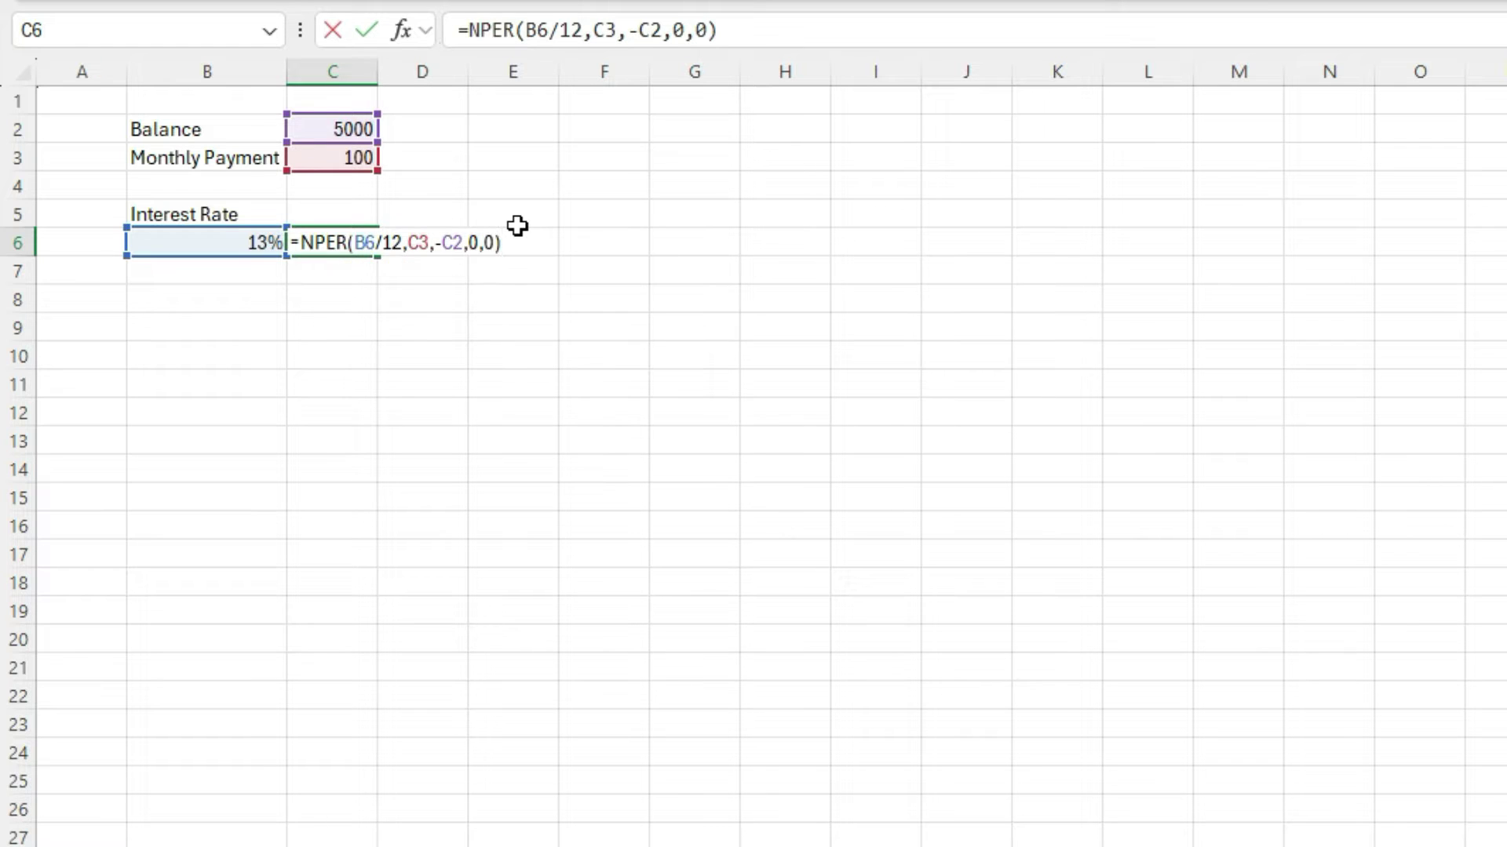
{"action": "key", "text": "Return"}
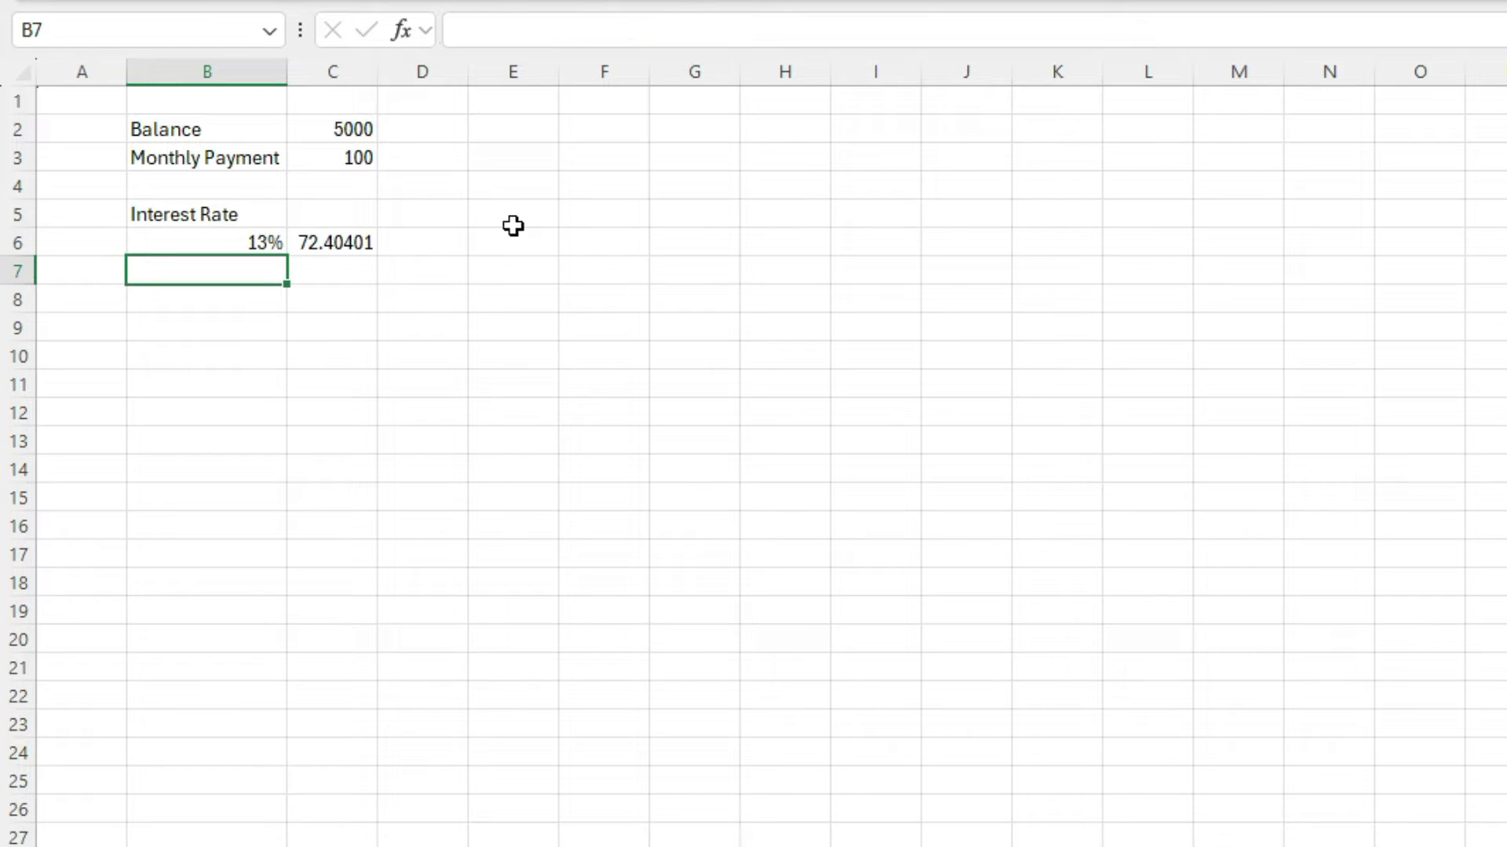
{"action": "left_click", "coordinate": [358, 243]}
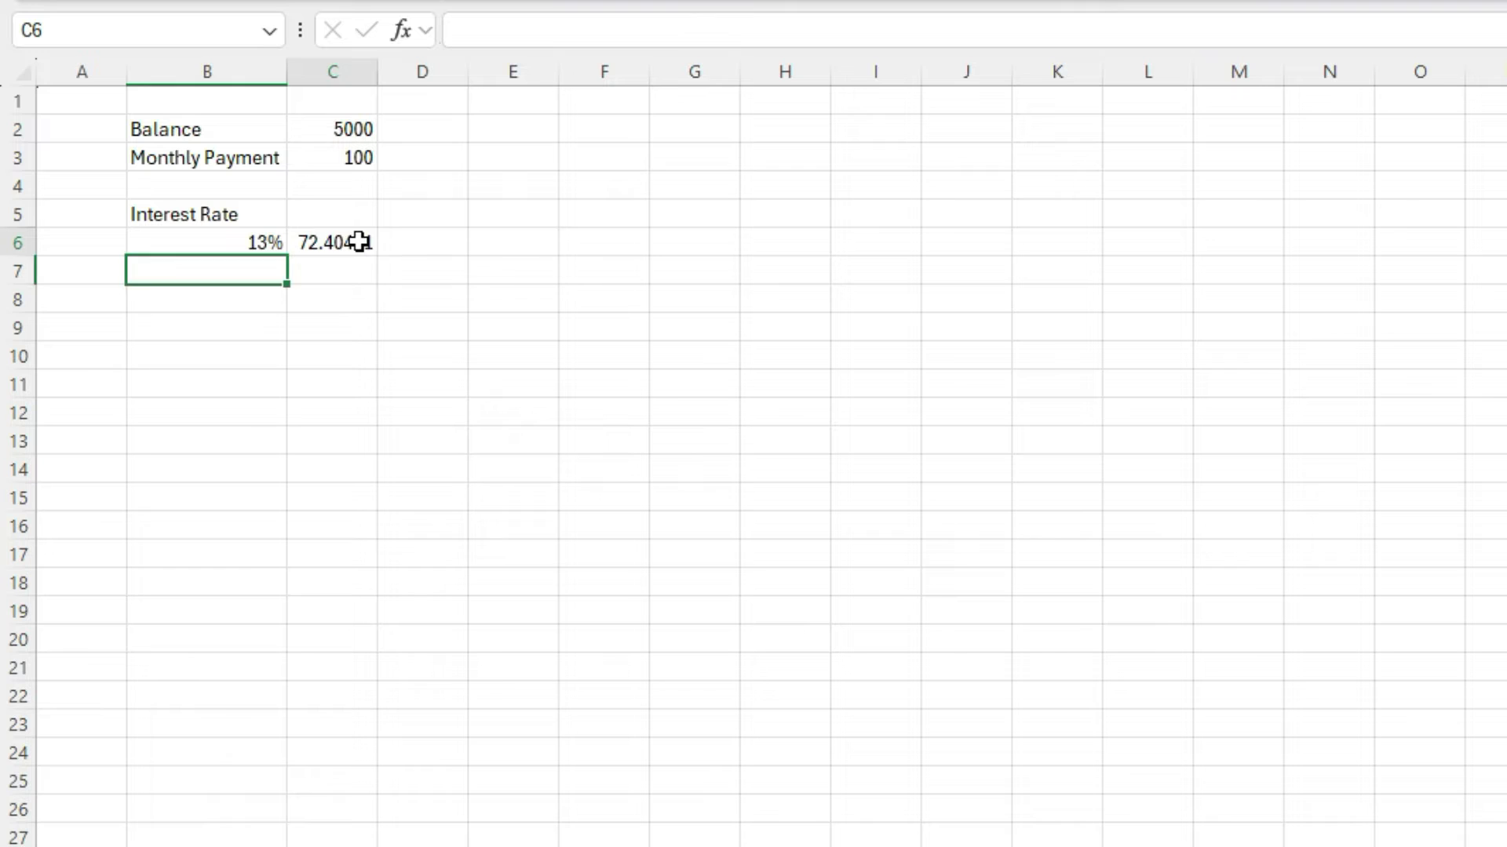
{"action": "left_click", "coordinate": [701, 30]}
{"action": "key", "text": "BackSpace"}
{"action": "type", "text": "1"}
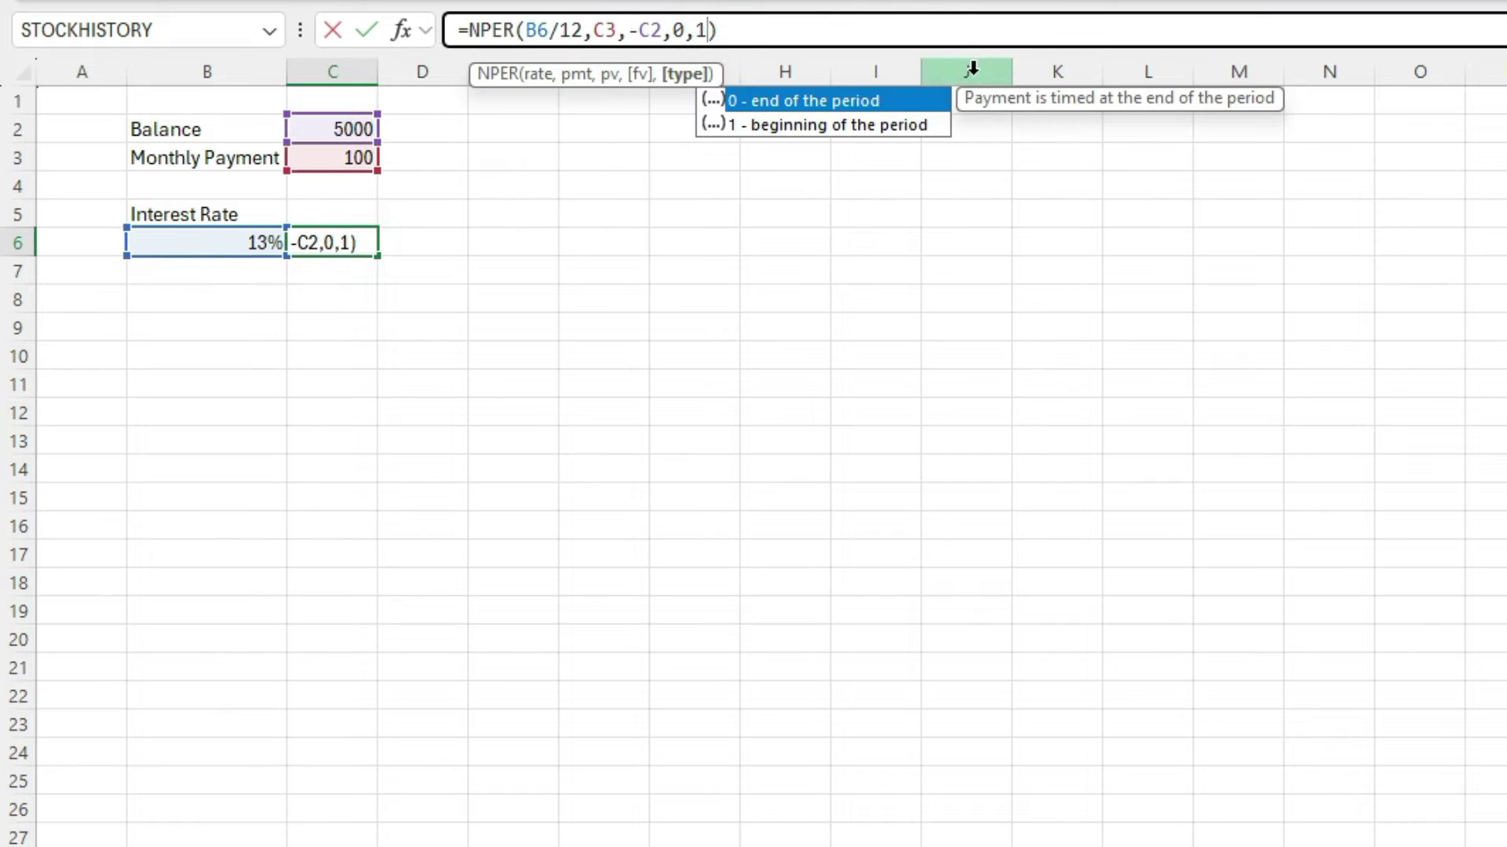
{"action": "key", "text": "Return"}
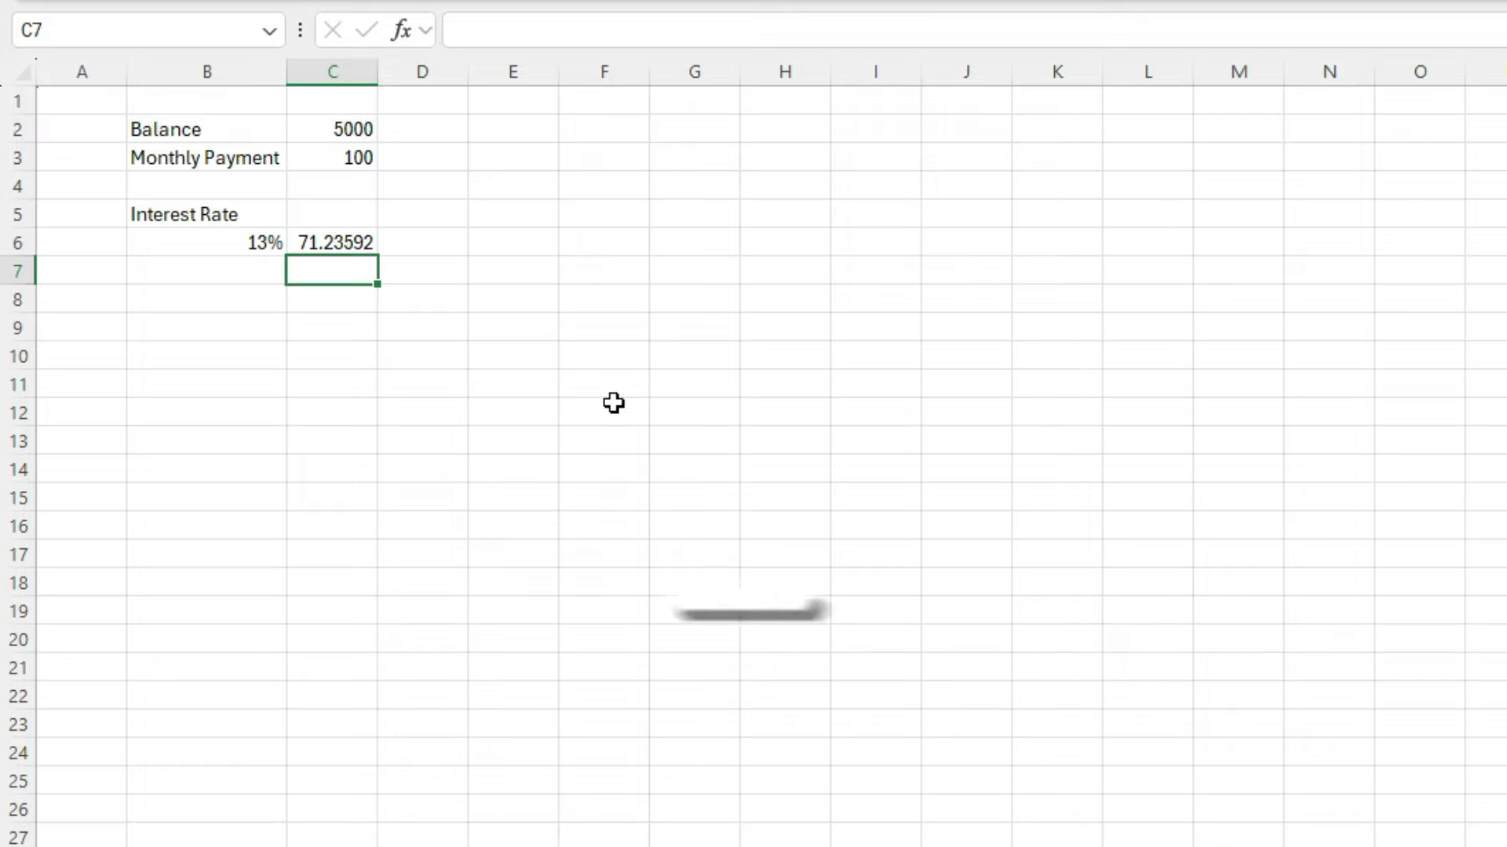
{"action": "key", "text": "ctrl+z"}
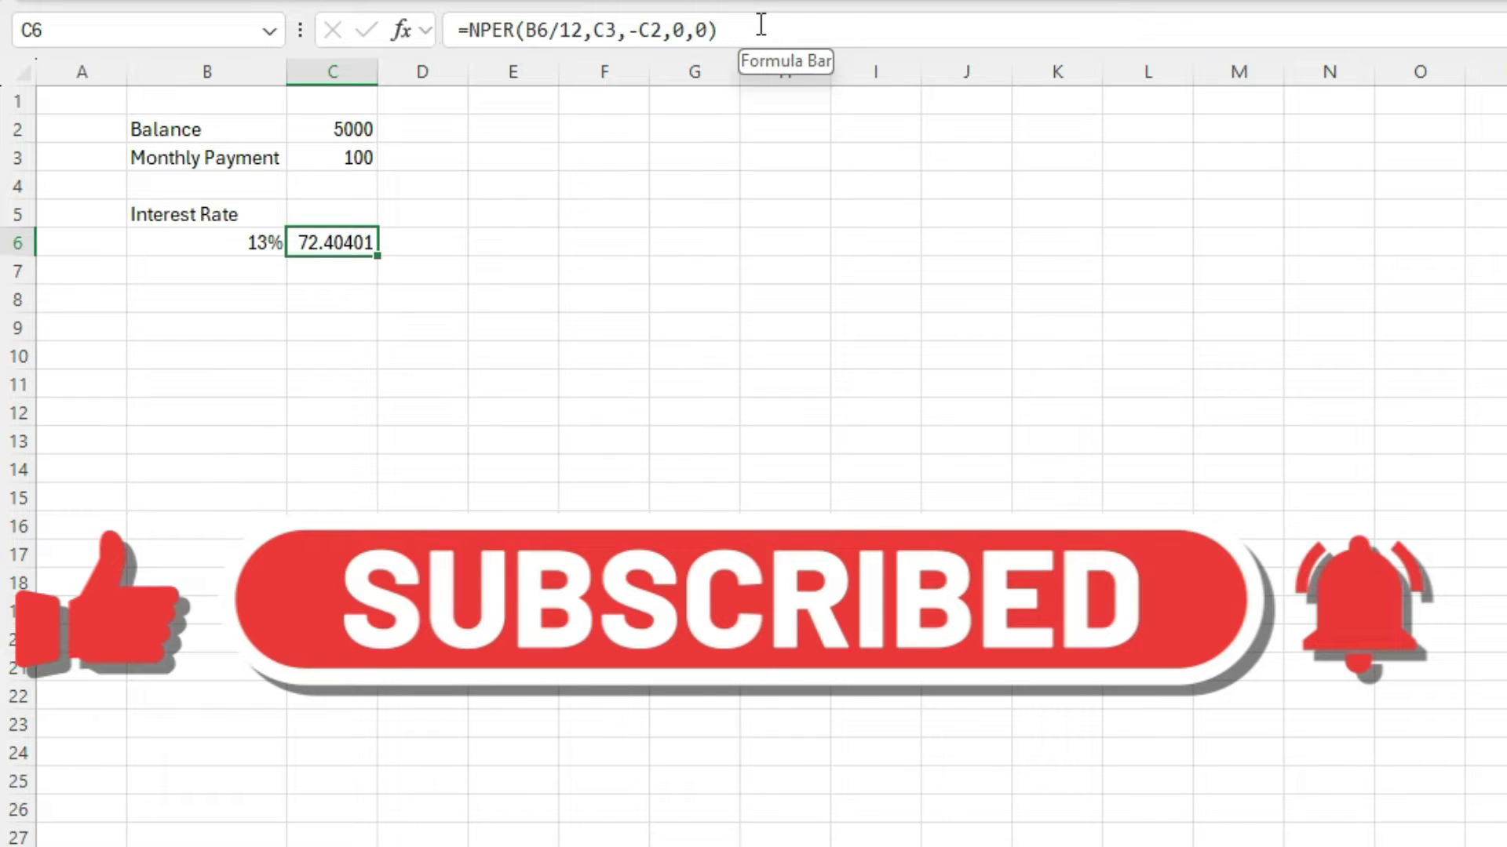
{"action": "left_click", "coordinate": [761, 26]}
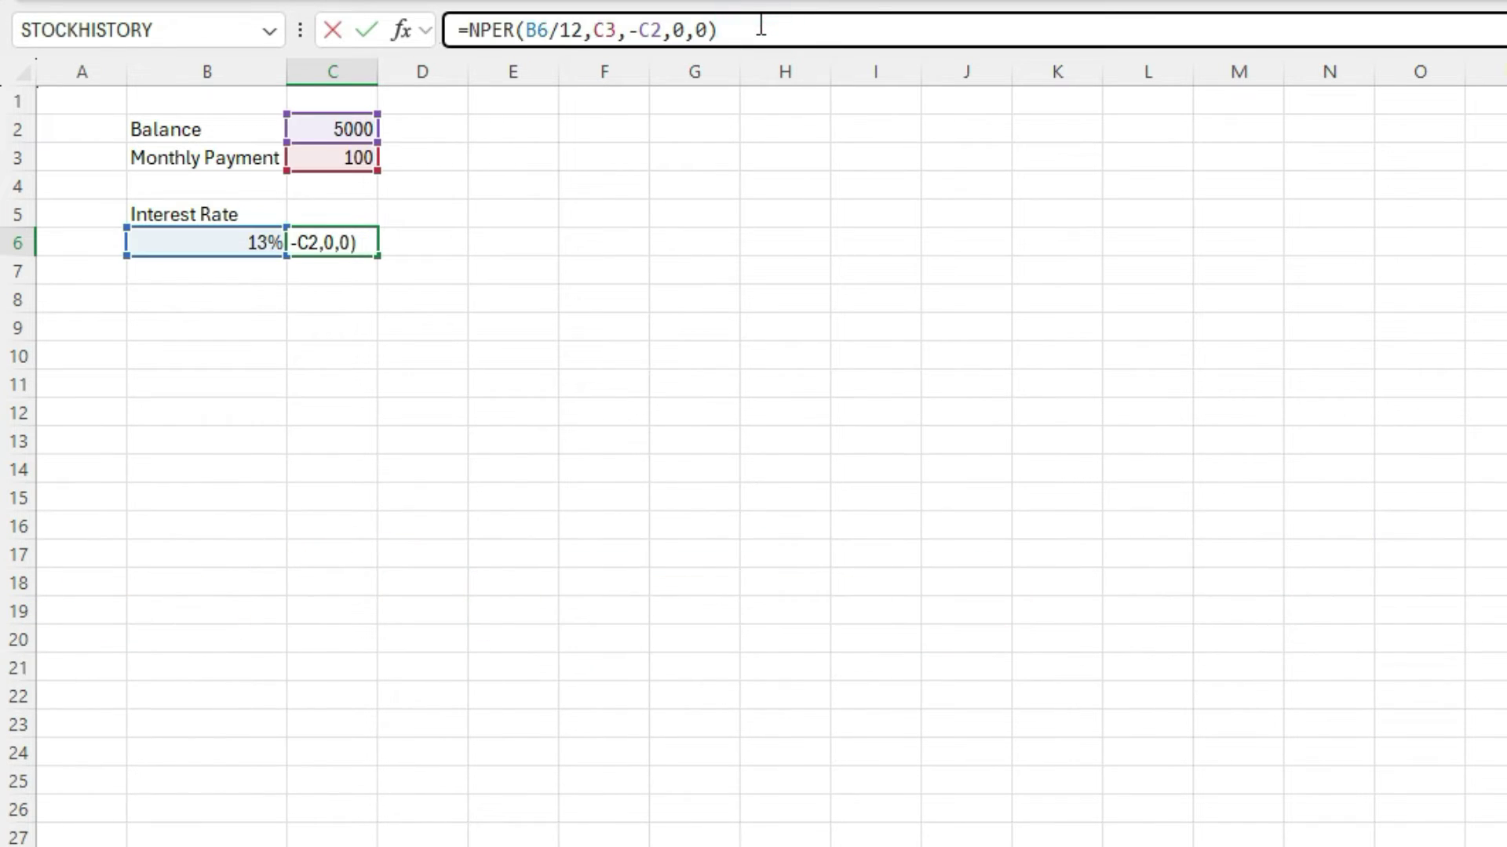
{"action": "type", "text": "/12"}
{"action": "key", "text": "Return"}
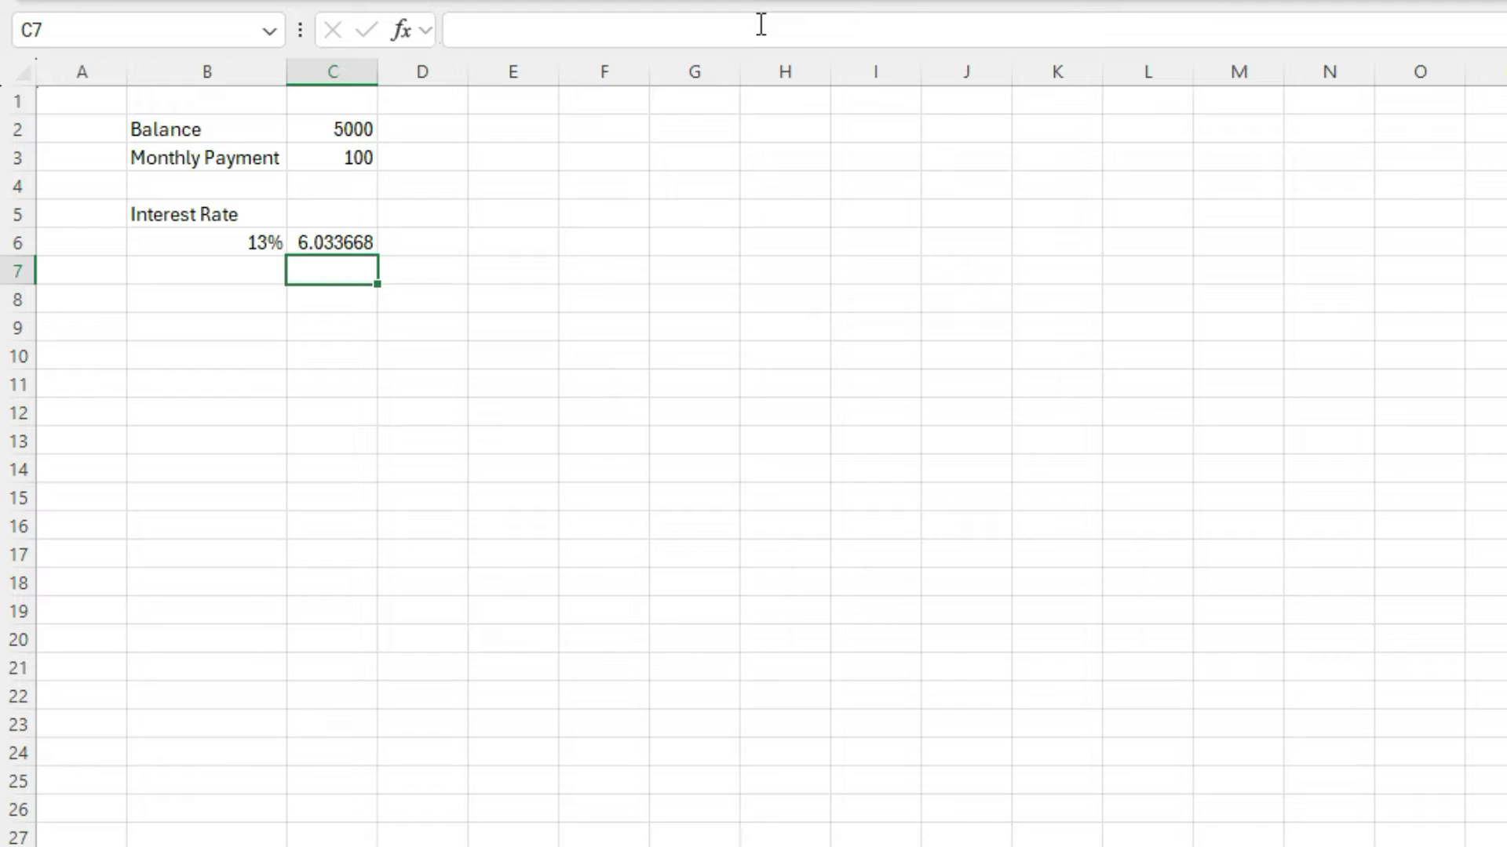
{"action": "key", "text": "Up"}
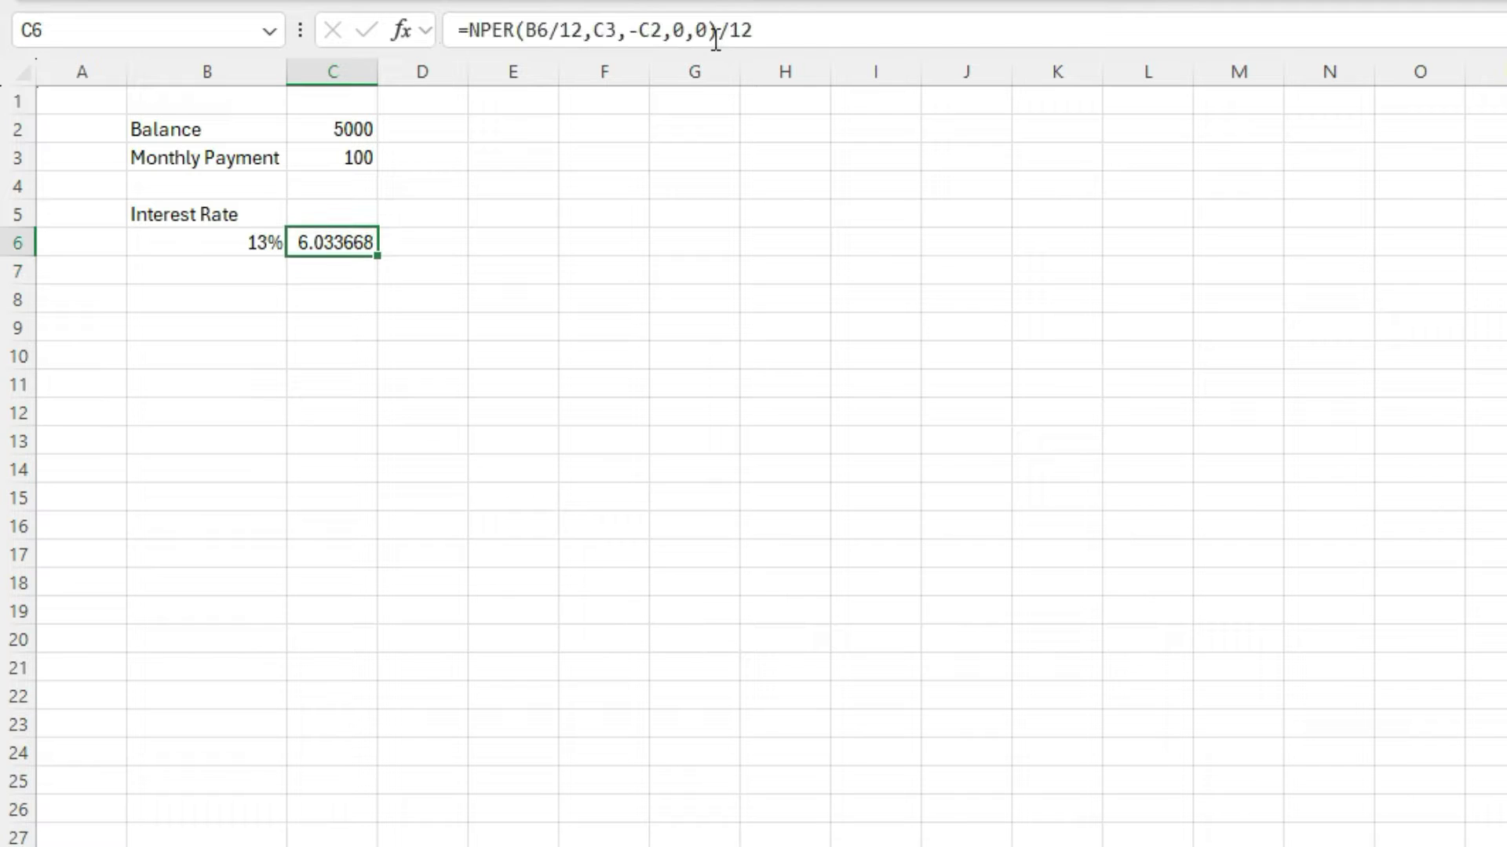
{"action": "double_click", "coordinate": [739, 30]}
{"action": "key", "text": "BackSpace"}
{"action": "key", "text": "BackSpace"}
{"action": "key", "text": "Return"}
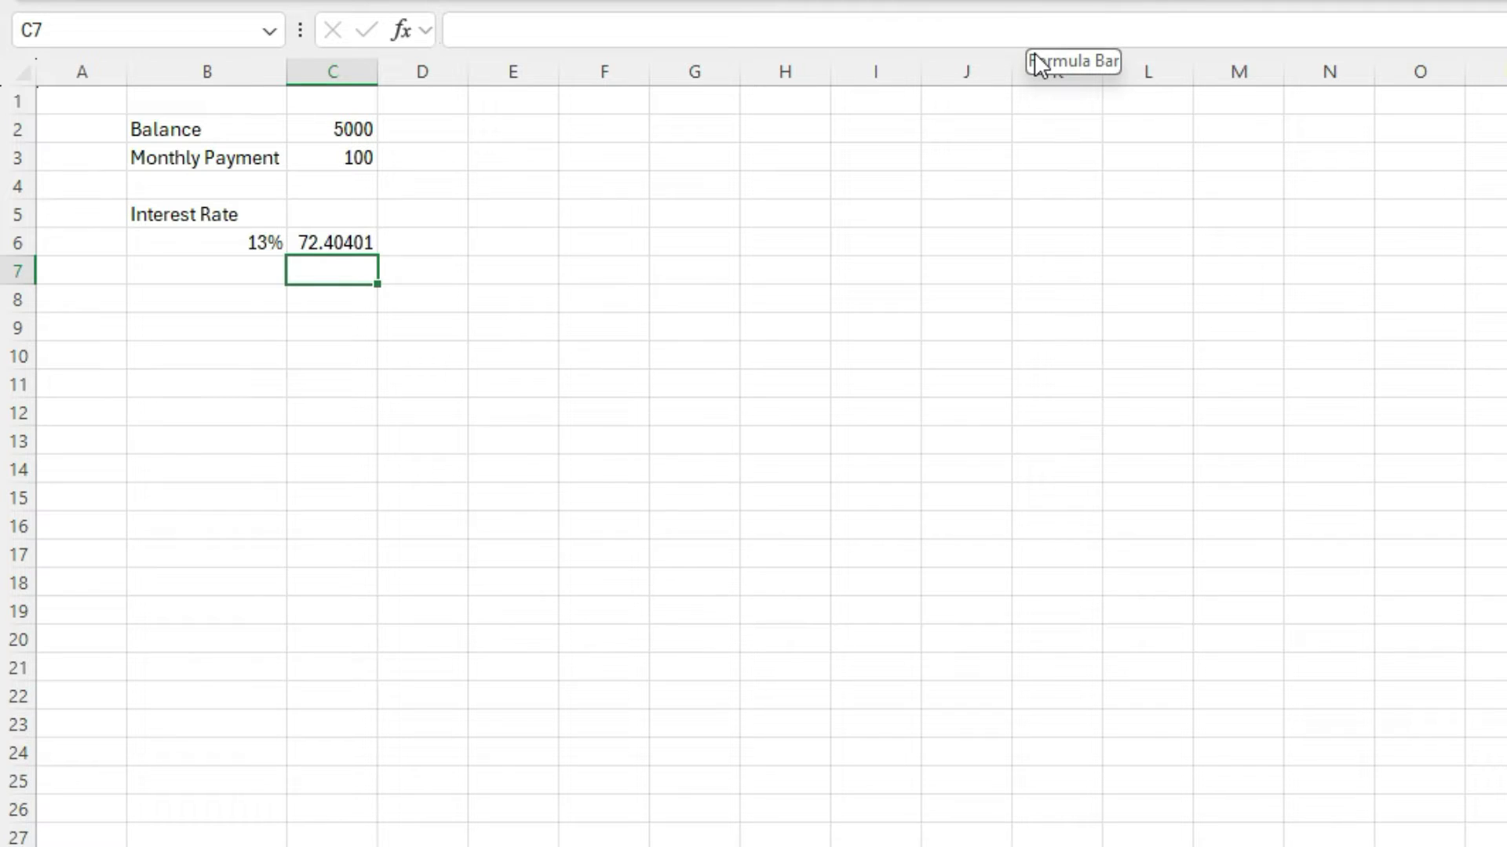
{"action": "key", "text": "Down"}
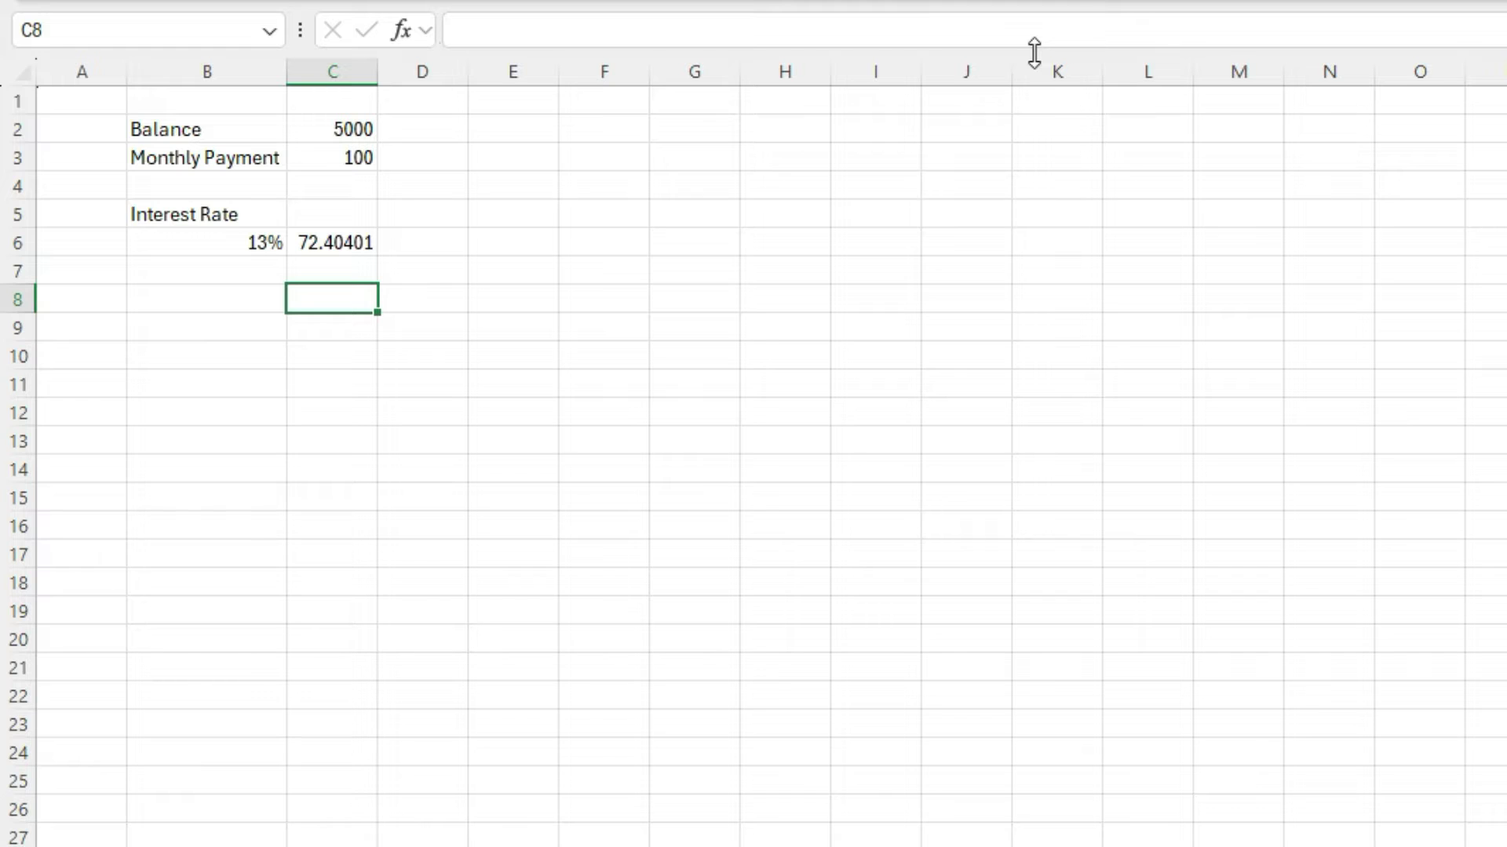
Enter =EOMONTH(TODAY(),0) in C8 and format it as a Short Date
{"action": "type", "text": "=eom"}
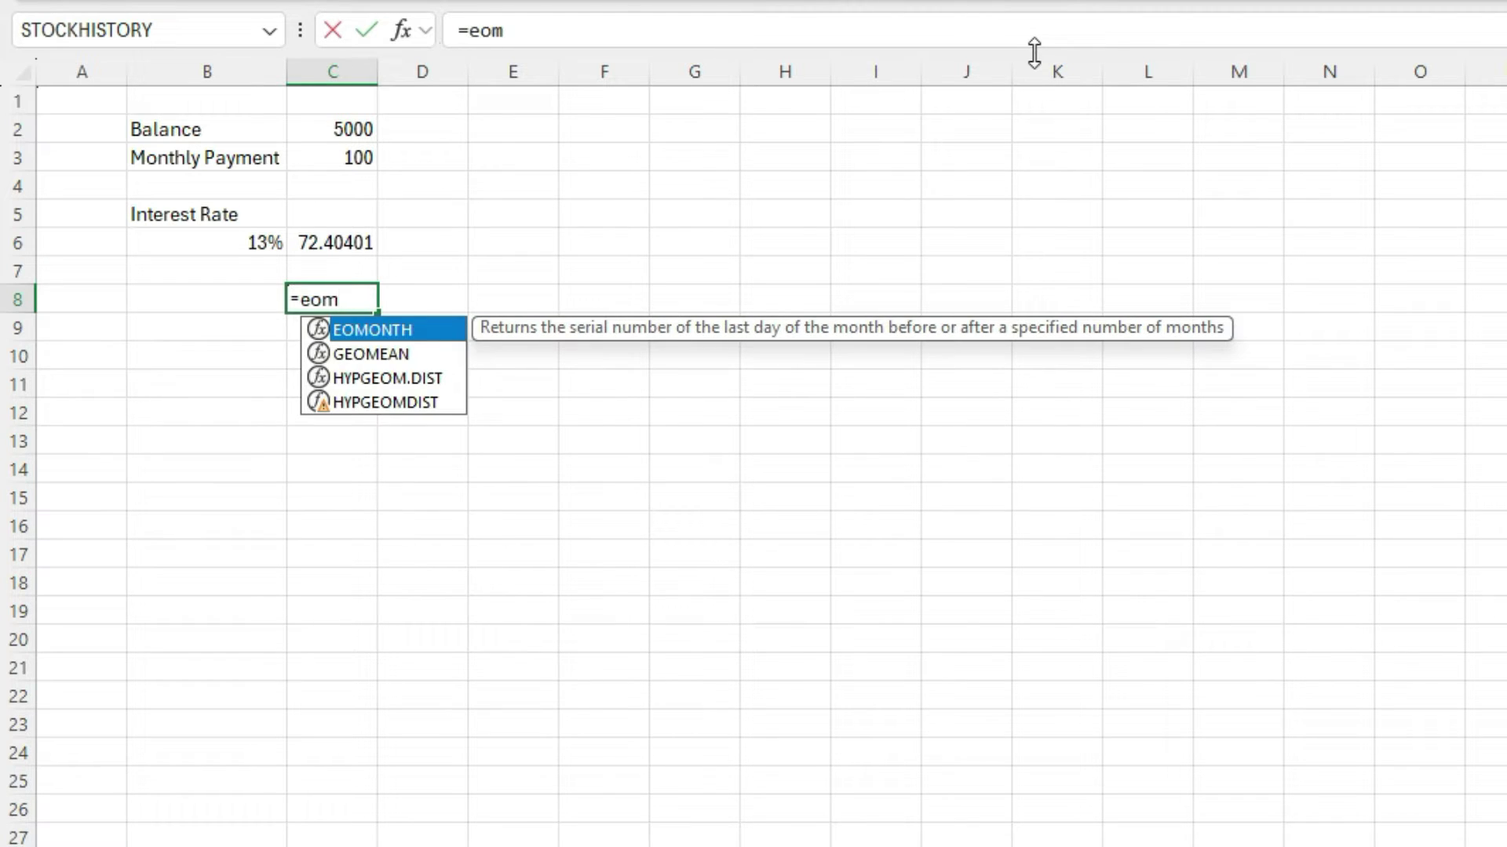
{"action": "key", "text": "Tab"}
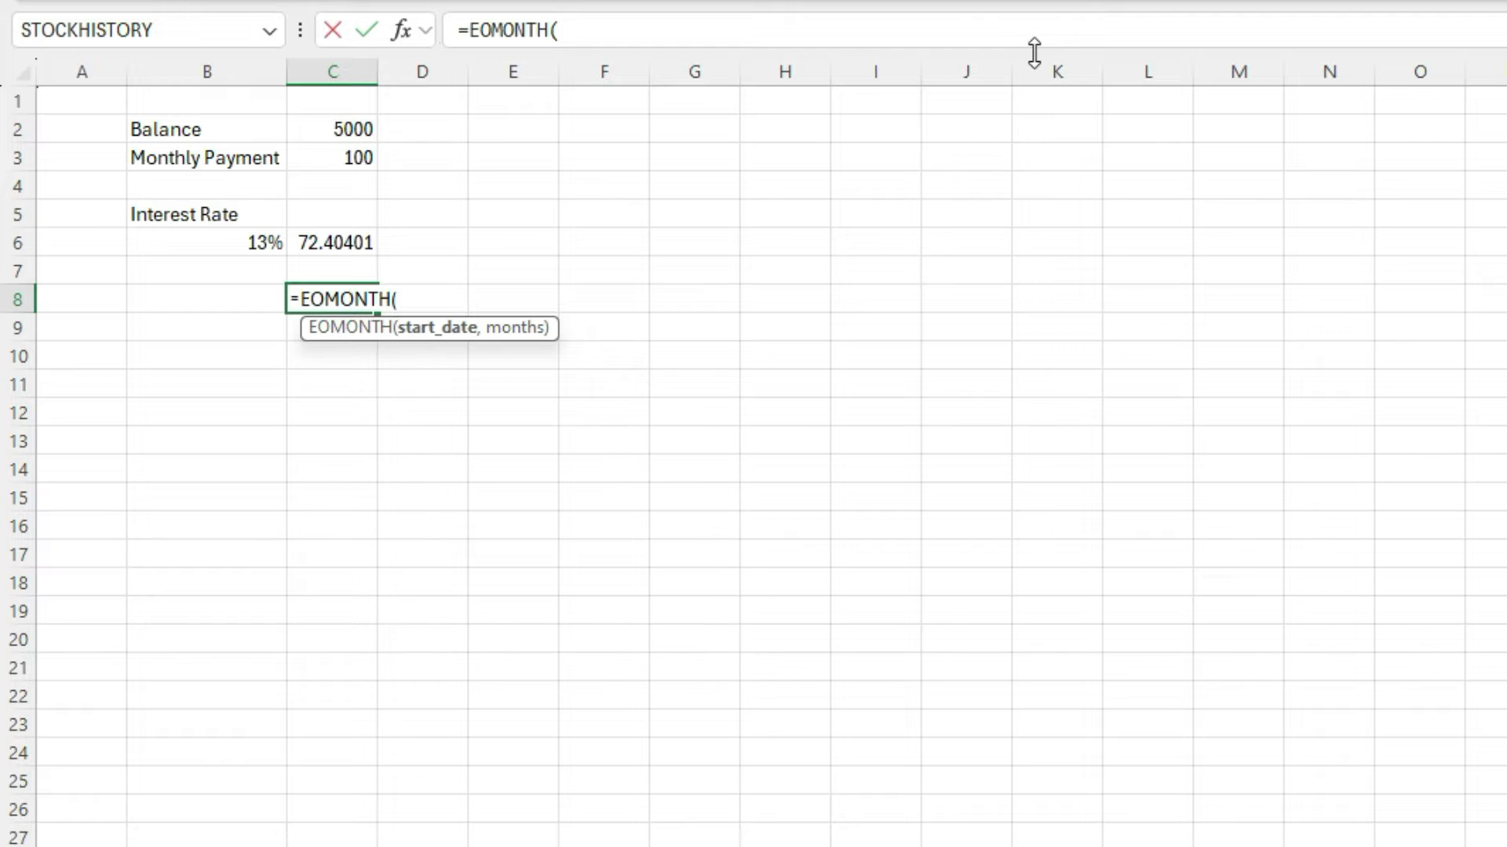
{"action": "type", "text": "today()"}
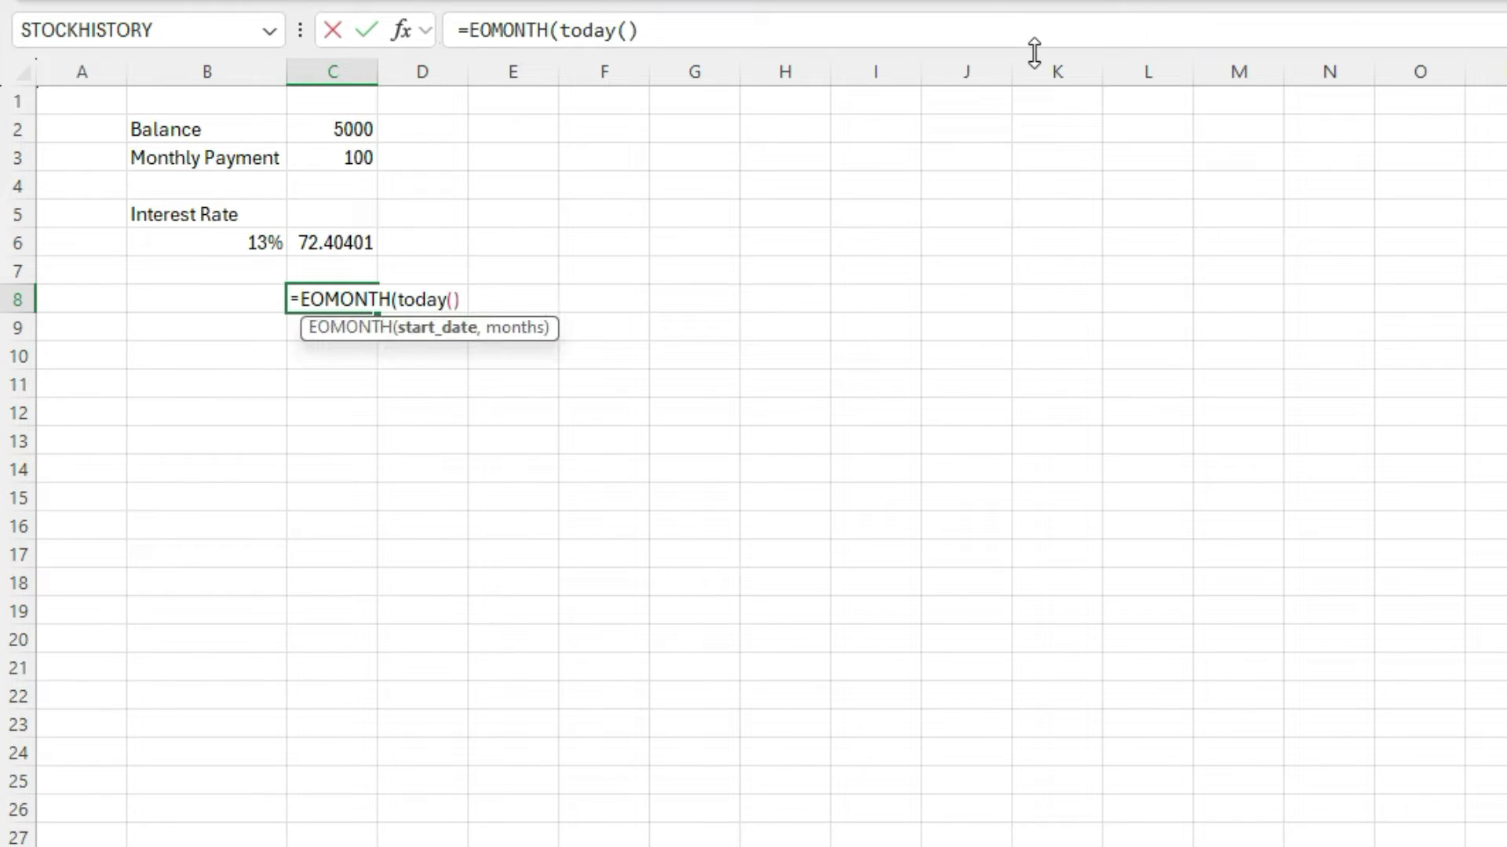
{"action": "type", "text": ","}
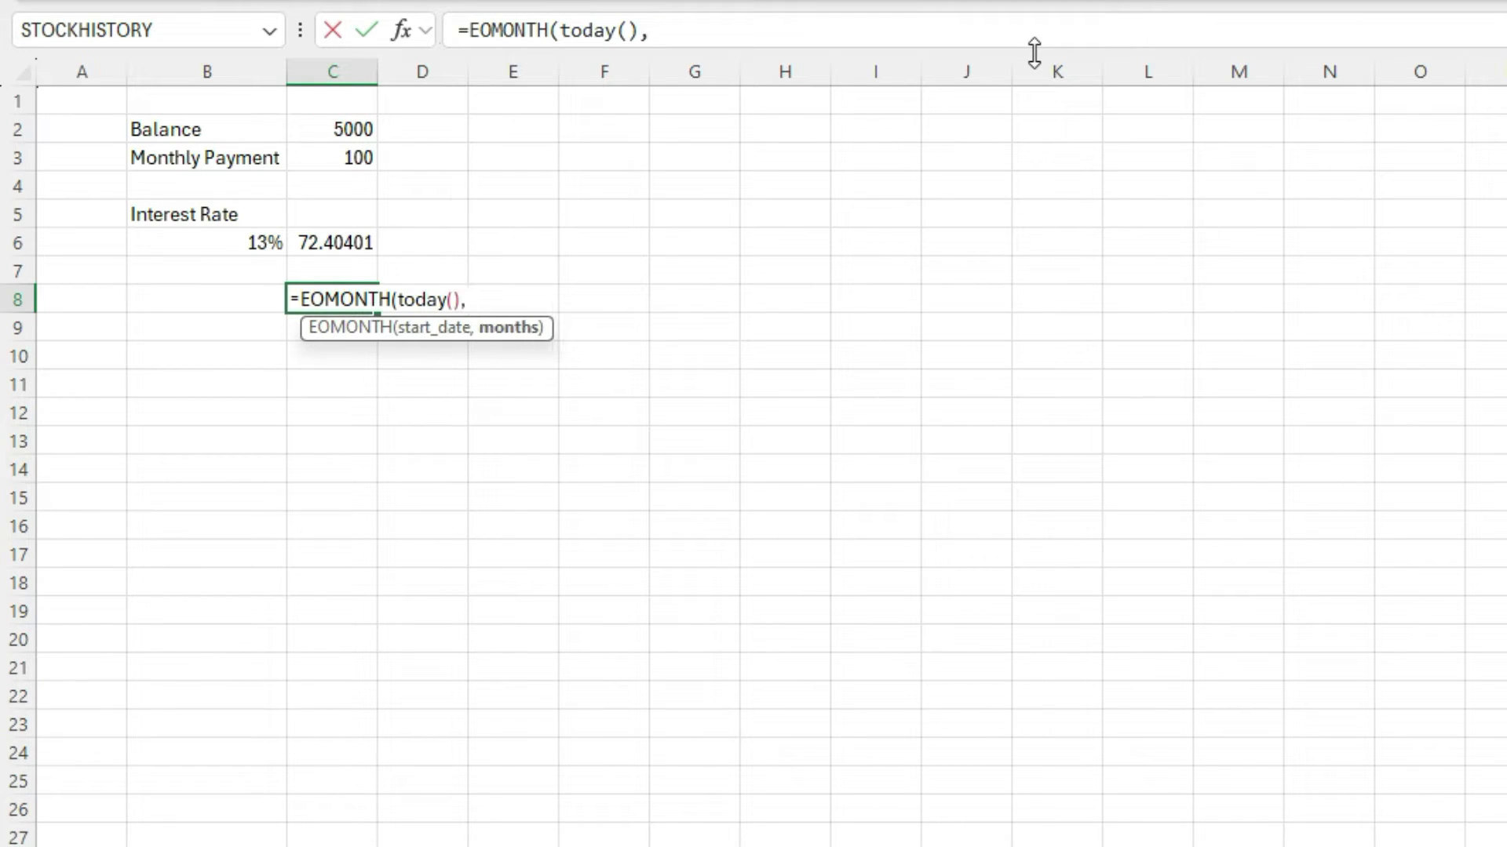
{"action": "type", "text": "0)"}
{"action": "key", "text": "Return"}
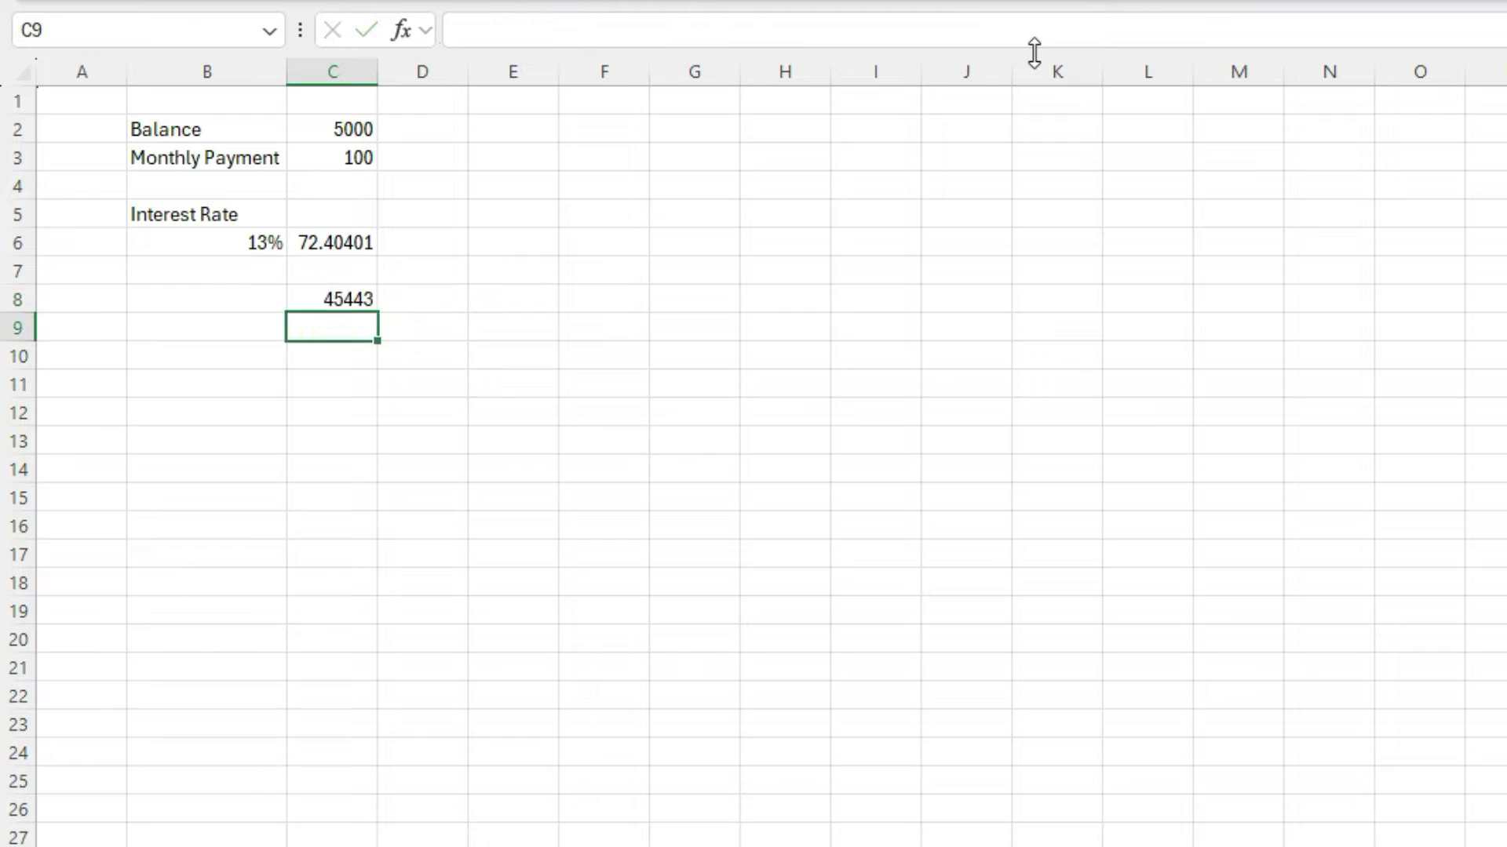
{"action": "key", "text": "Up"}
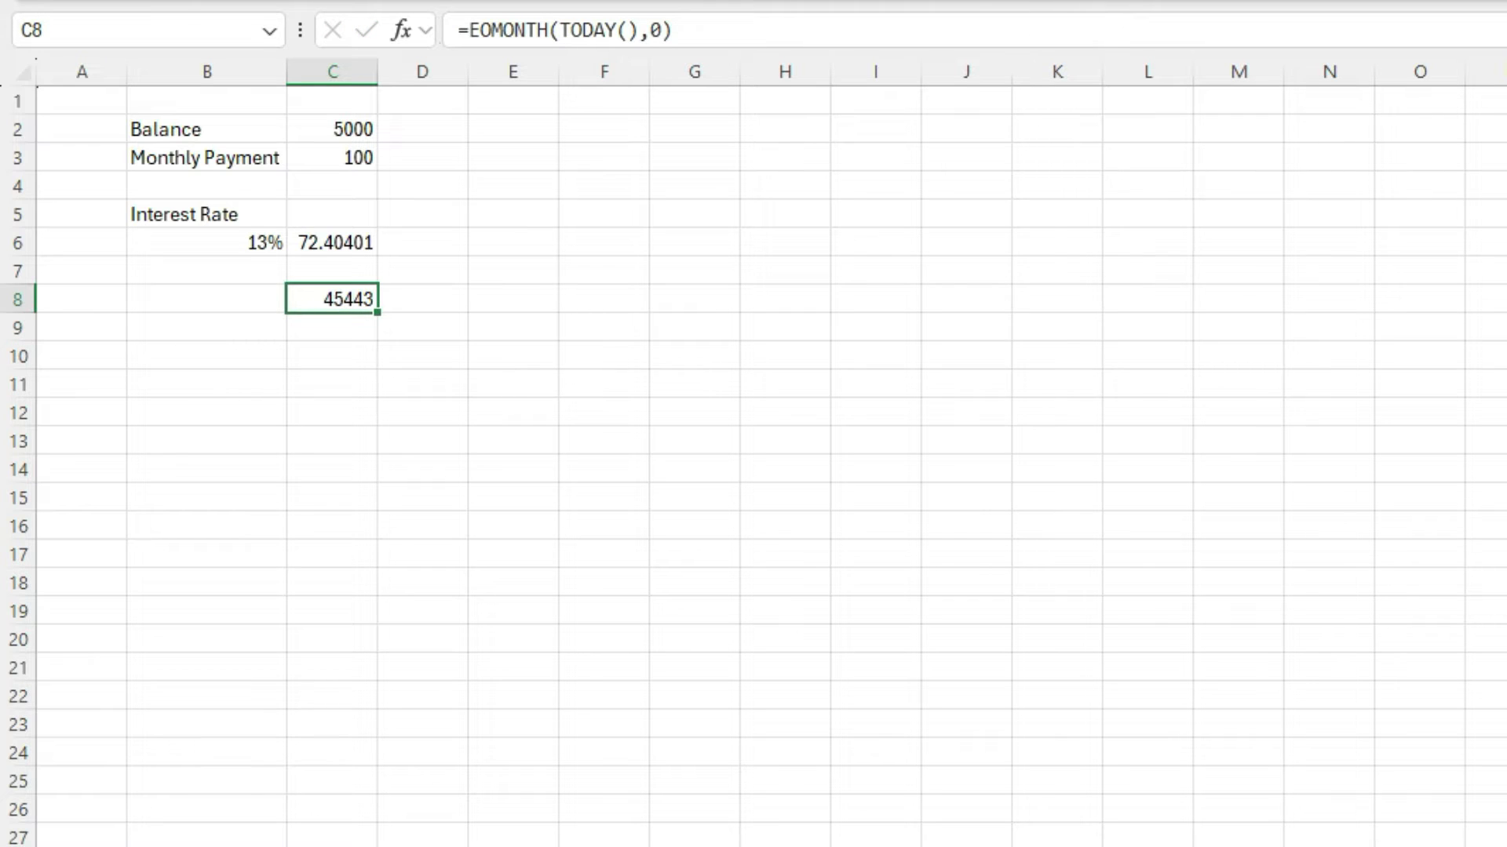
{"action": "left_click", "coordinate": [1148, 229]}
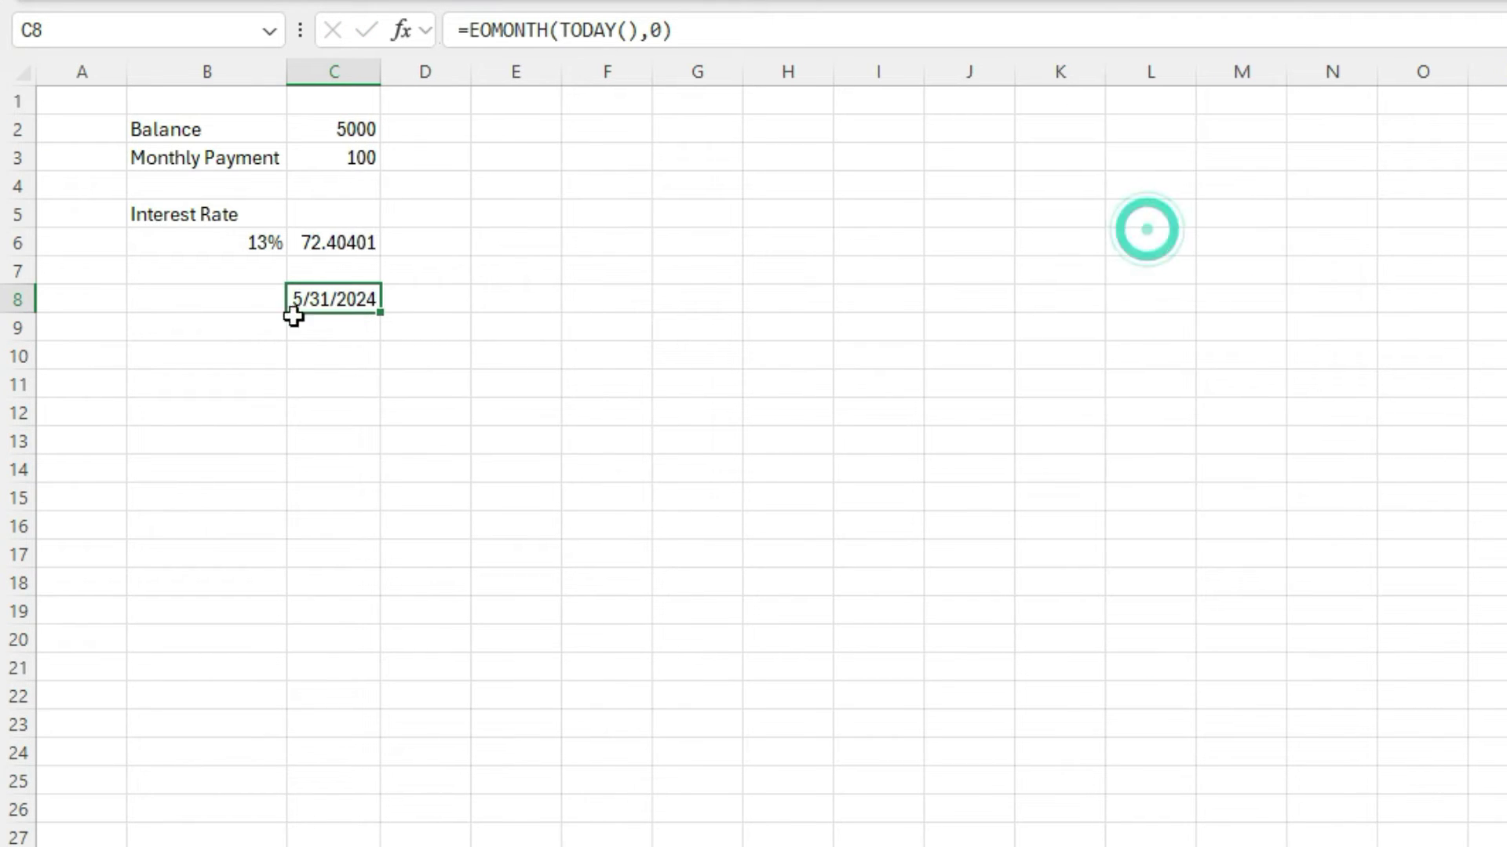
Change the EOMONTH month offset in C8 from 0 to 1, showing 6/30/2024
{"action": "left_click", "coordinate": [663, 30]}
{"action": "key", "text": "BackSpace"}
{"action": "type", "text": "1"}
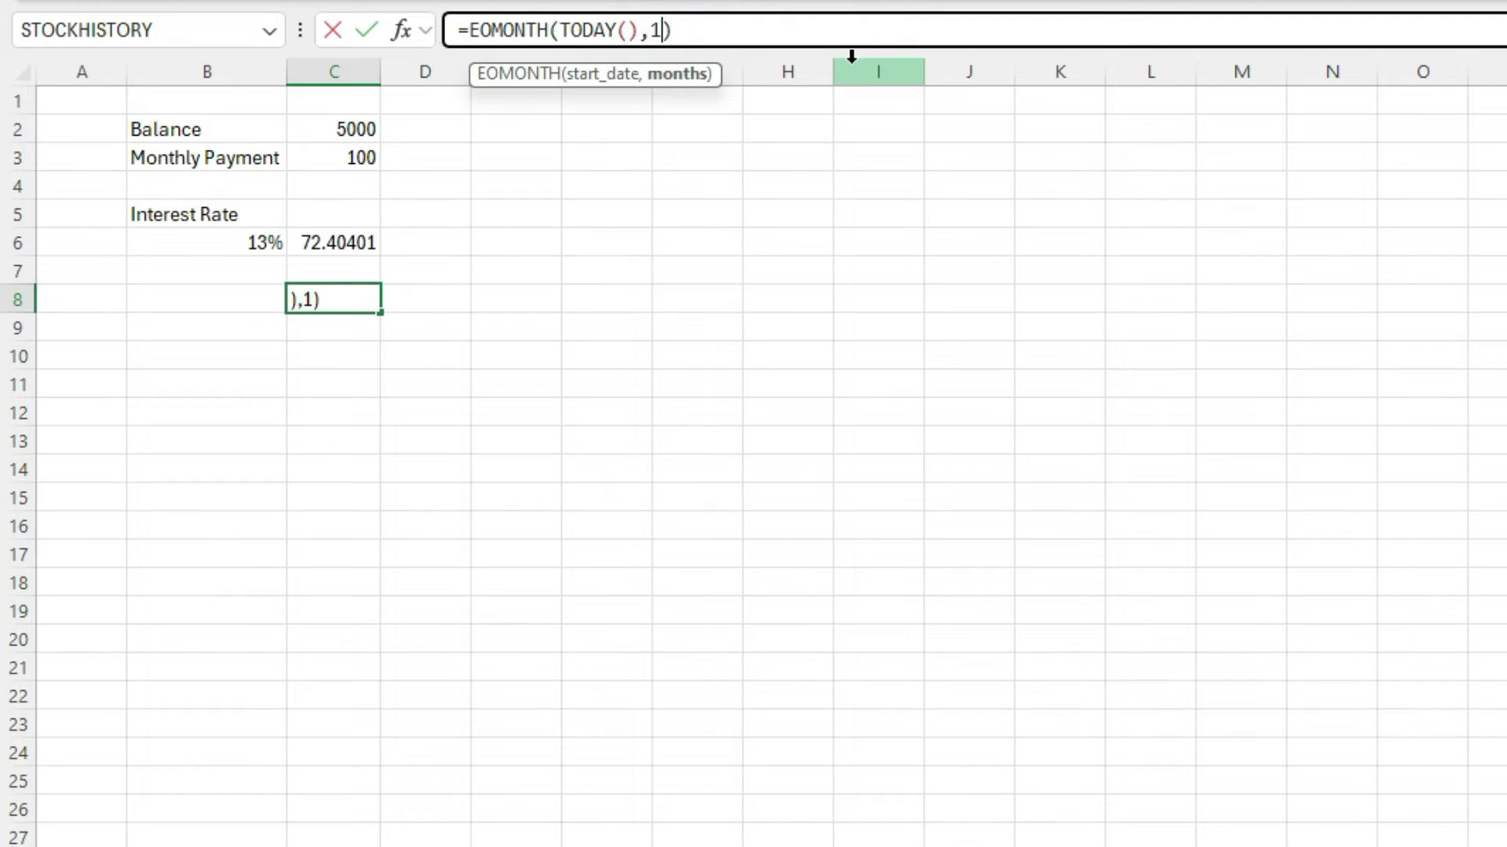
{"action": "key", "text": "Return"}
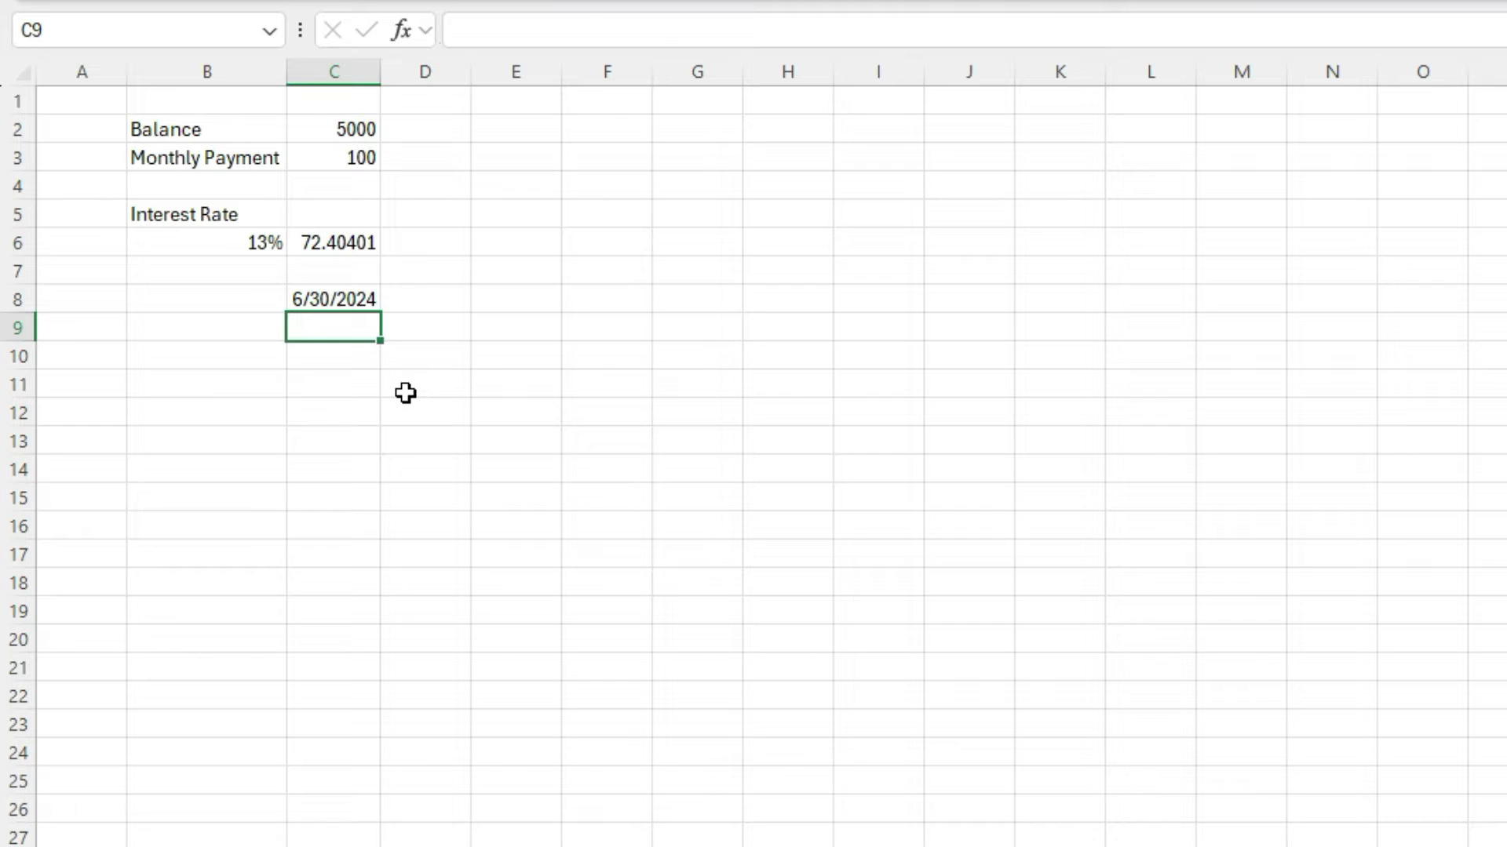
Replace C8's month offset with NPER(B6/12,C3,-C2,0,0) copied from C6, giving 5/31/2030
{"action": "key", "text": "Up"}
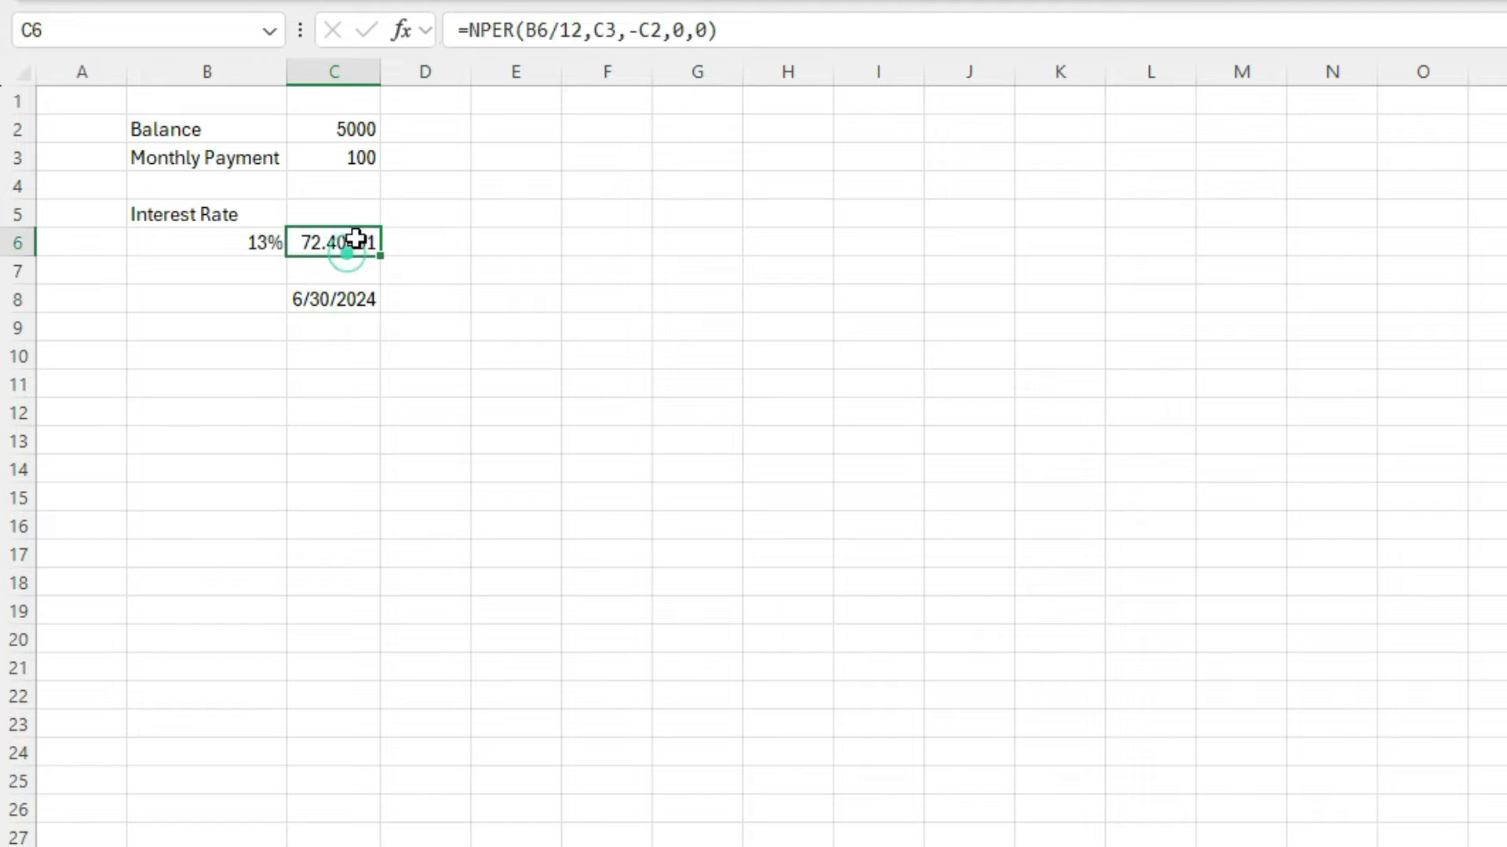
{"action": "left_click_drag", "start_coordinate": [469, 29], "coordinate": [842, 26]}
{"action": "key", "text": "ctrl+c"}
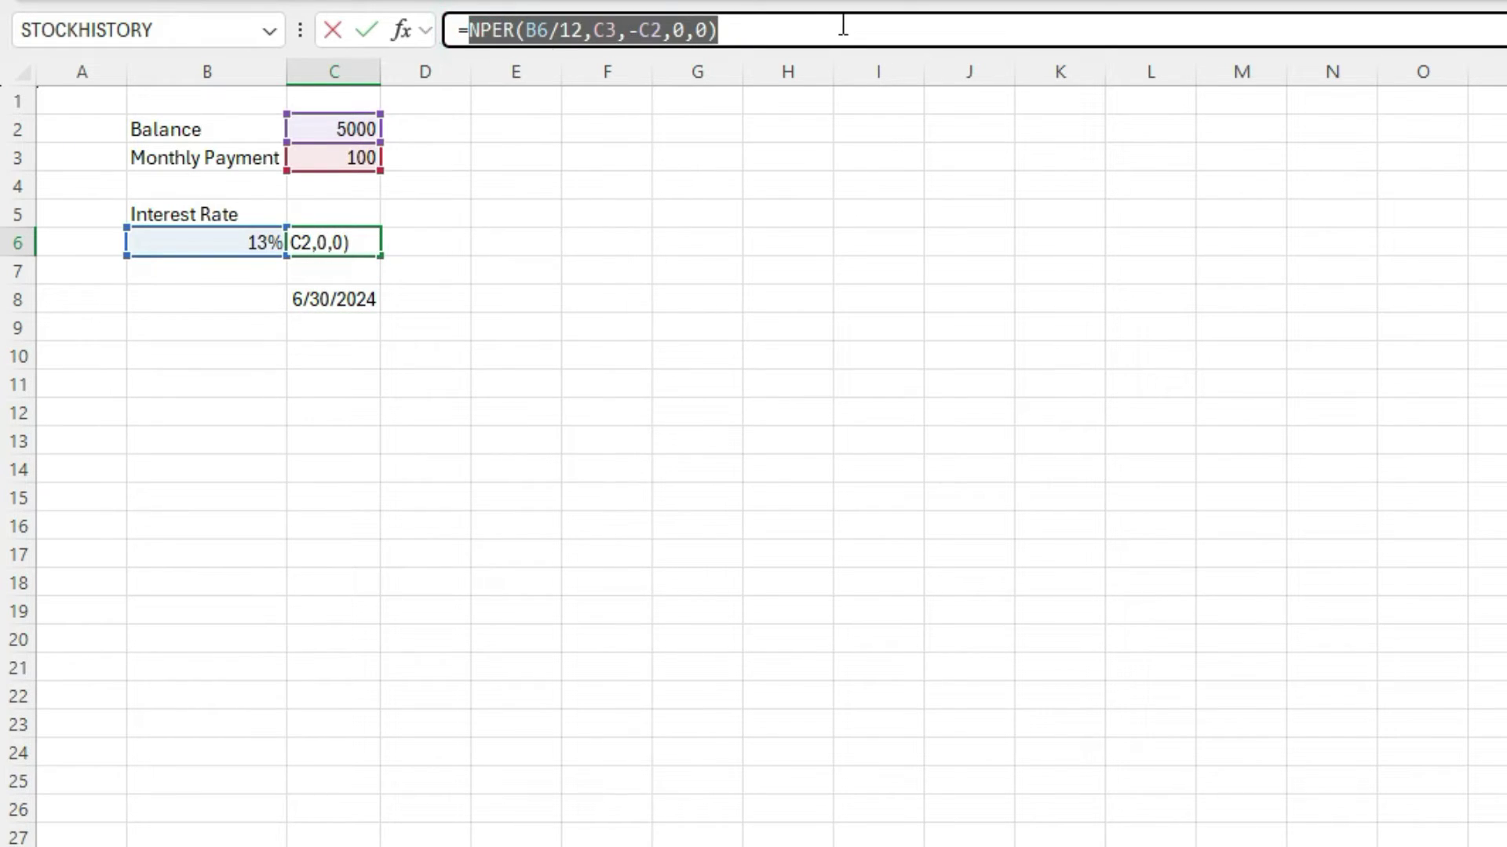
{"action": "key", "text": "Escape"}
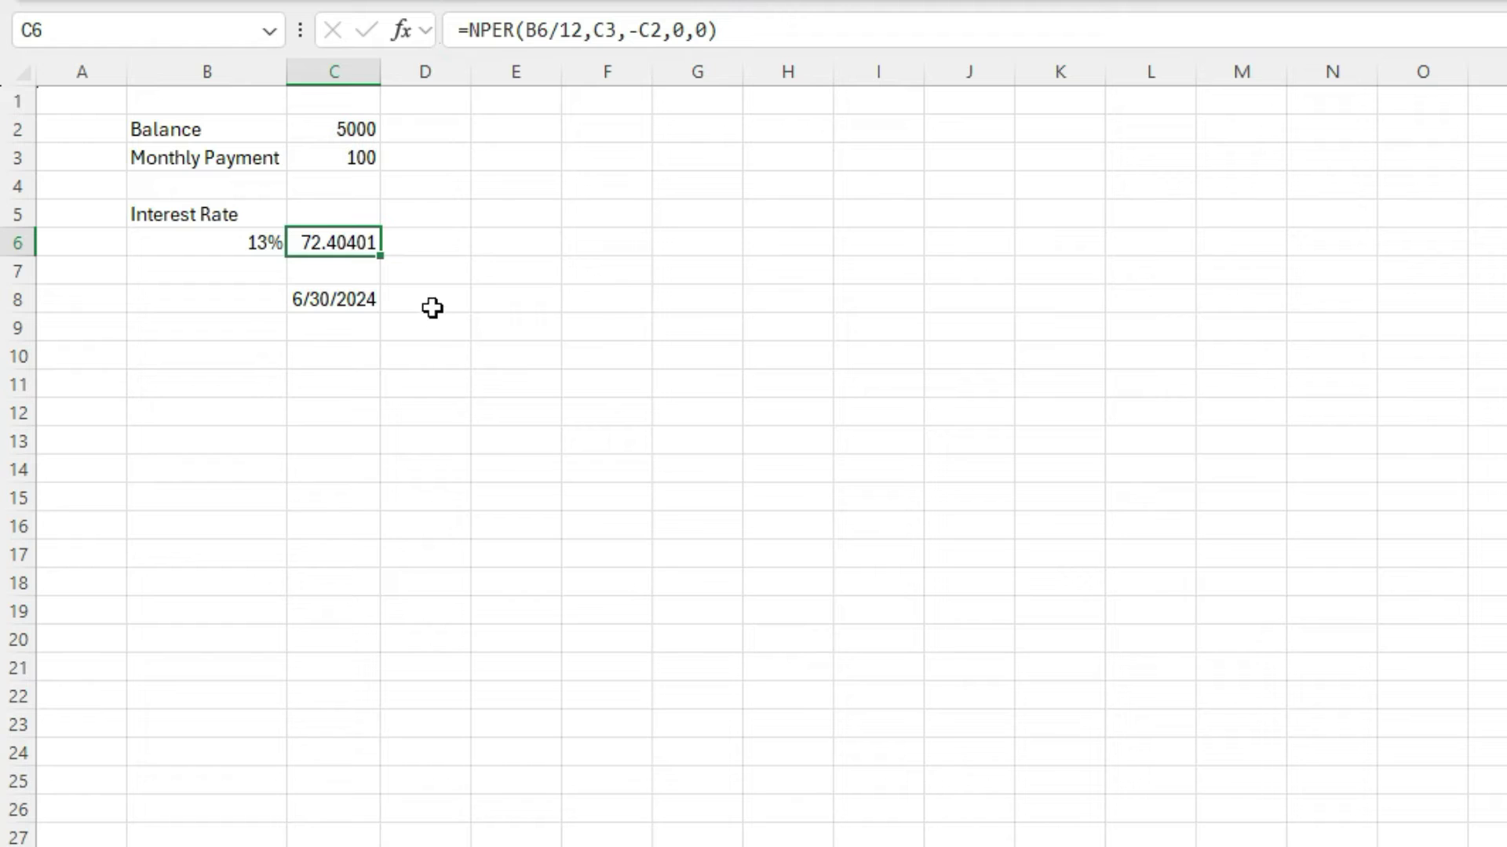
{"action": "left_click", "coordinate": [353, 296]}
{"action": "left_click", "coordinate": [663, 30]}
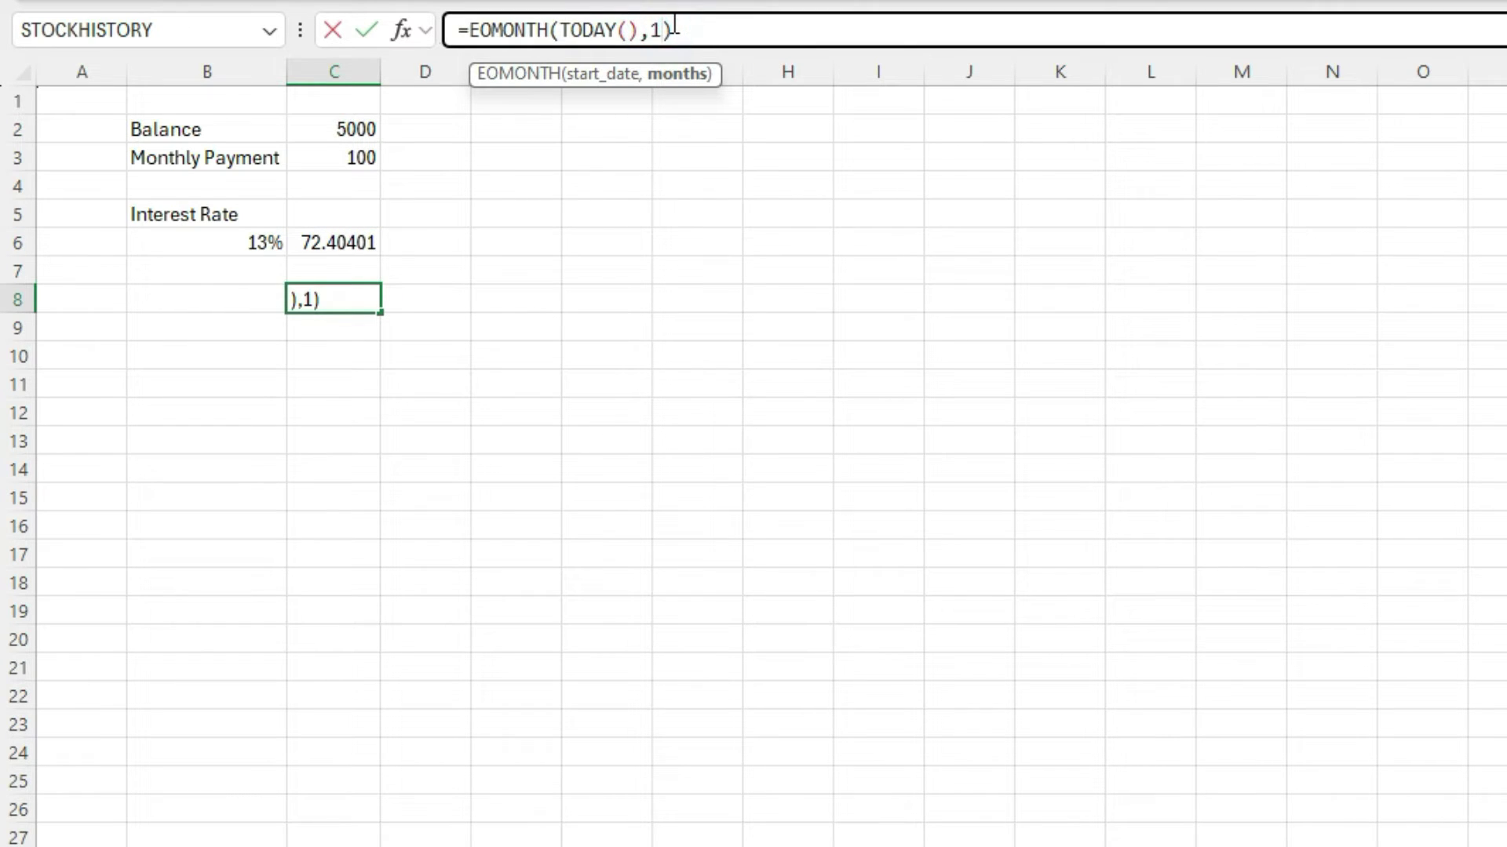
{"action": "key", "text": "BackSpace"}
{"action": "key", "text": "ctrl+v"}
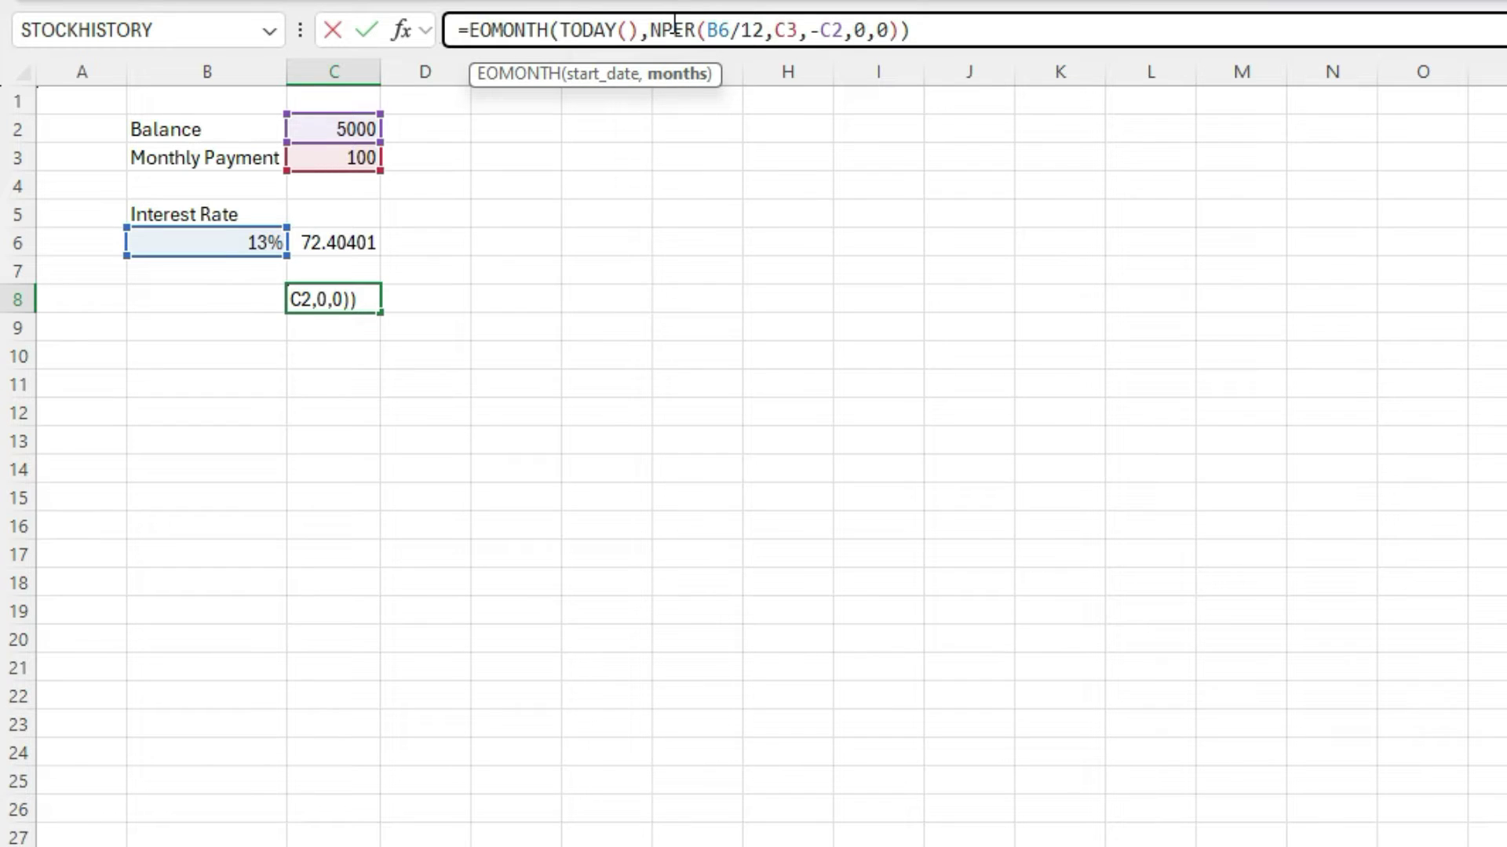
{"action": "key", "text": "Return"}
{"action": "key", "text": "Up"}
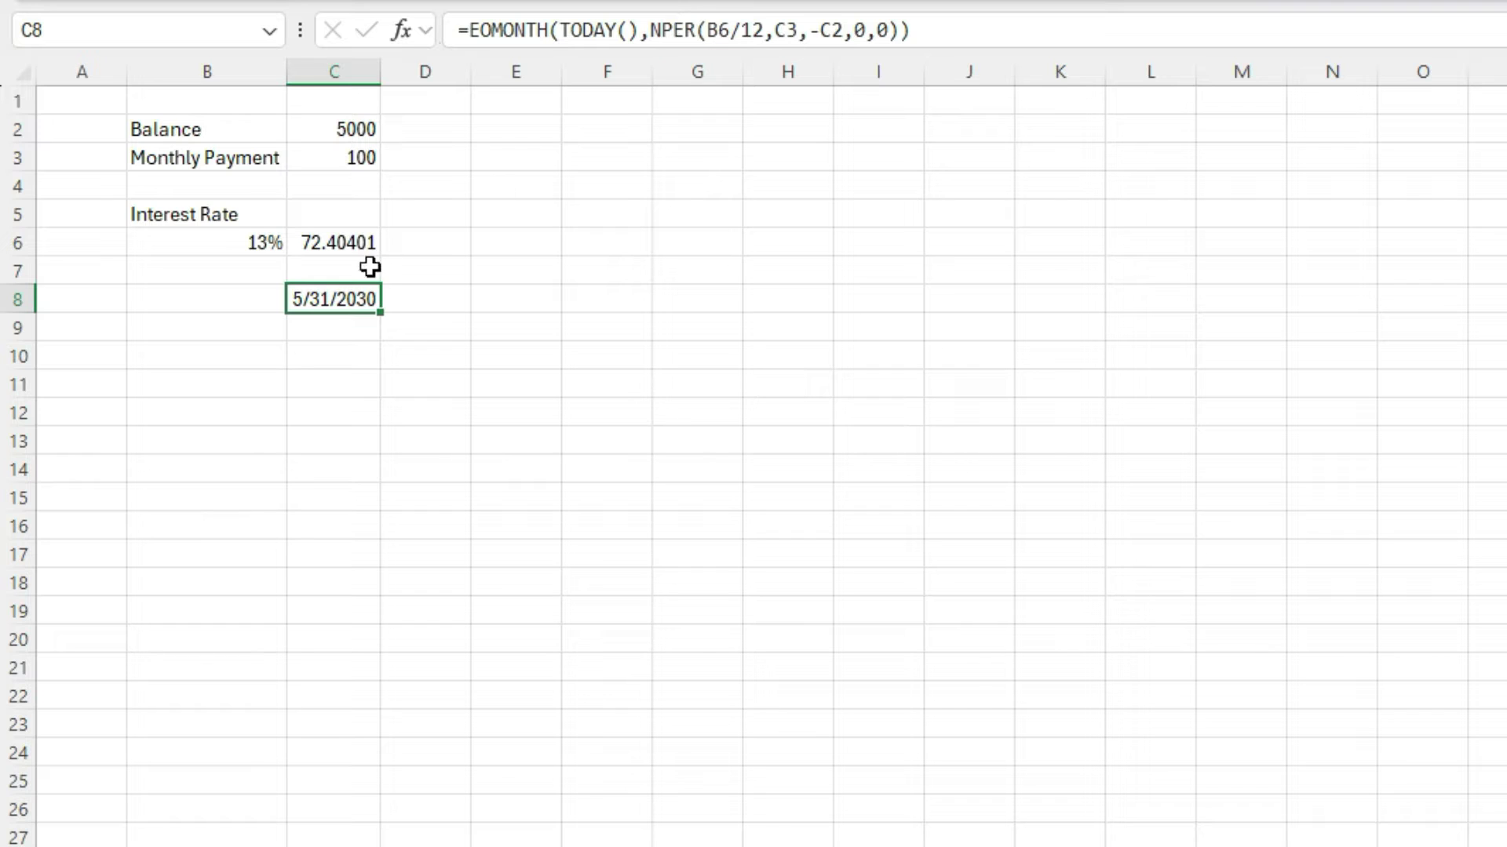
Give C8 the custom number format mmm yyy so it shows May 2030
{"action": "right_click", "coordinate": [366, 296]}
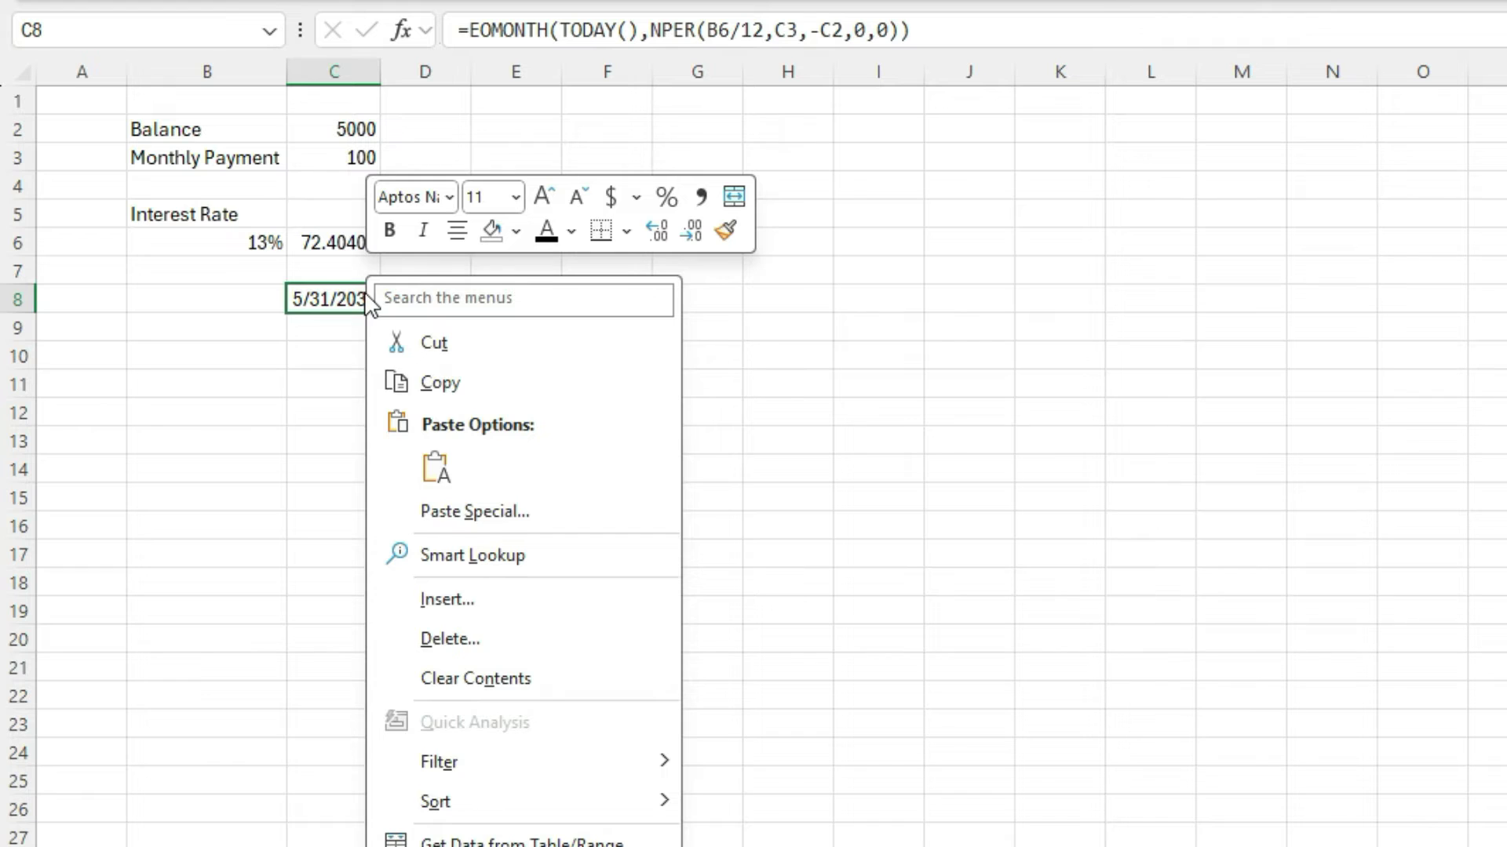
{"action": "left_click", "coordinate": [471, 846]}
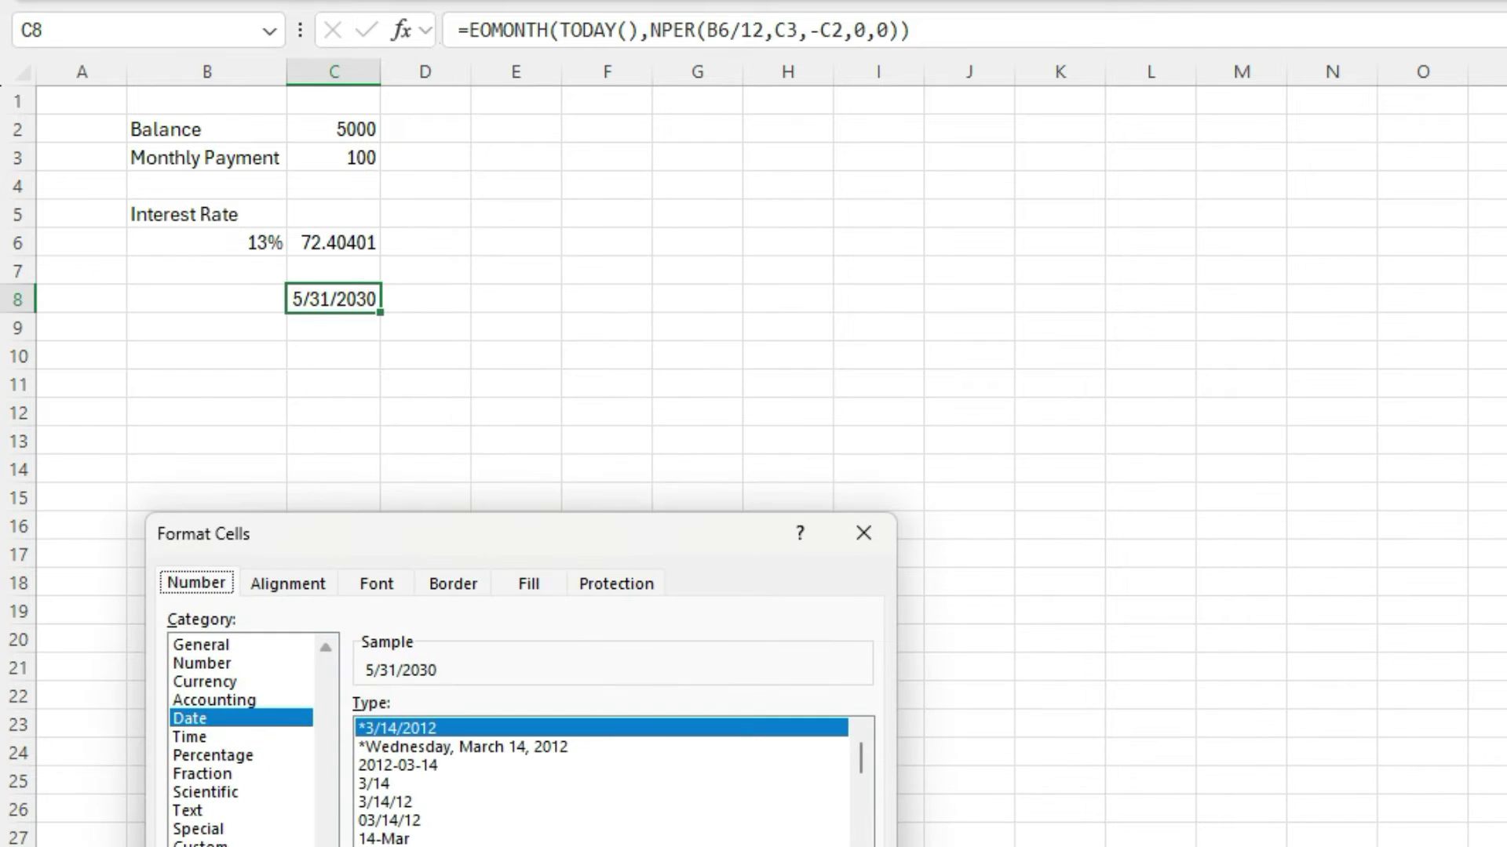
{"action": "left_click", "coordinate": [223, 843]}
{"action": "left_click_drag", "start_coordinate": [429, 732], "coordinate": [314, 734]}
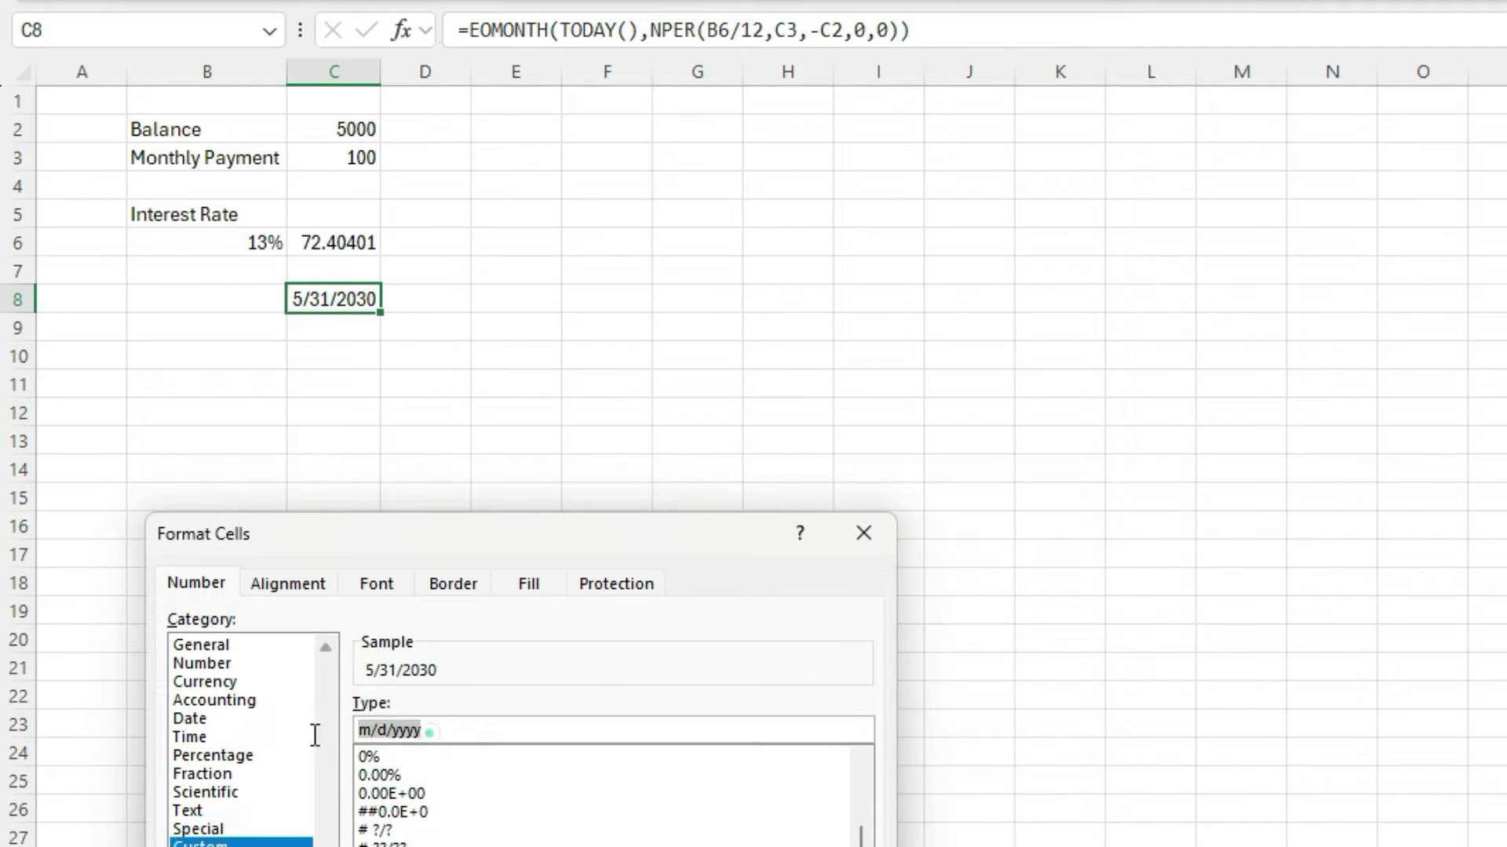
{"action": "type", "text": "mmm"}
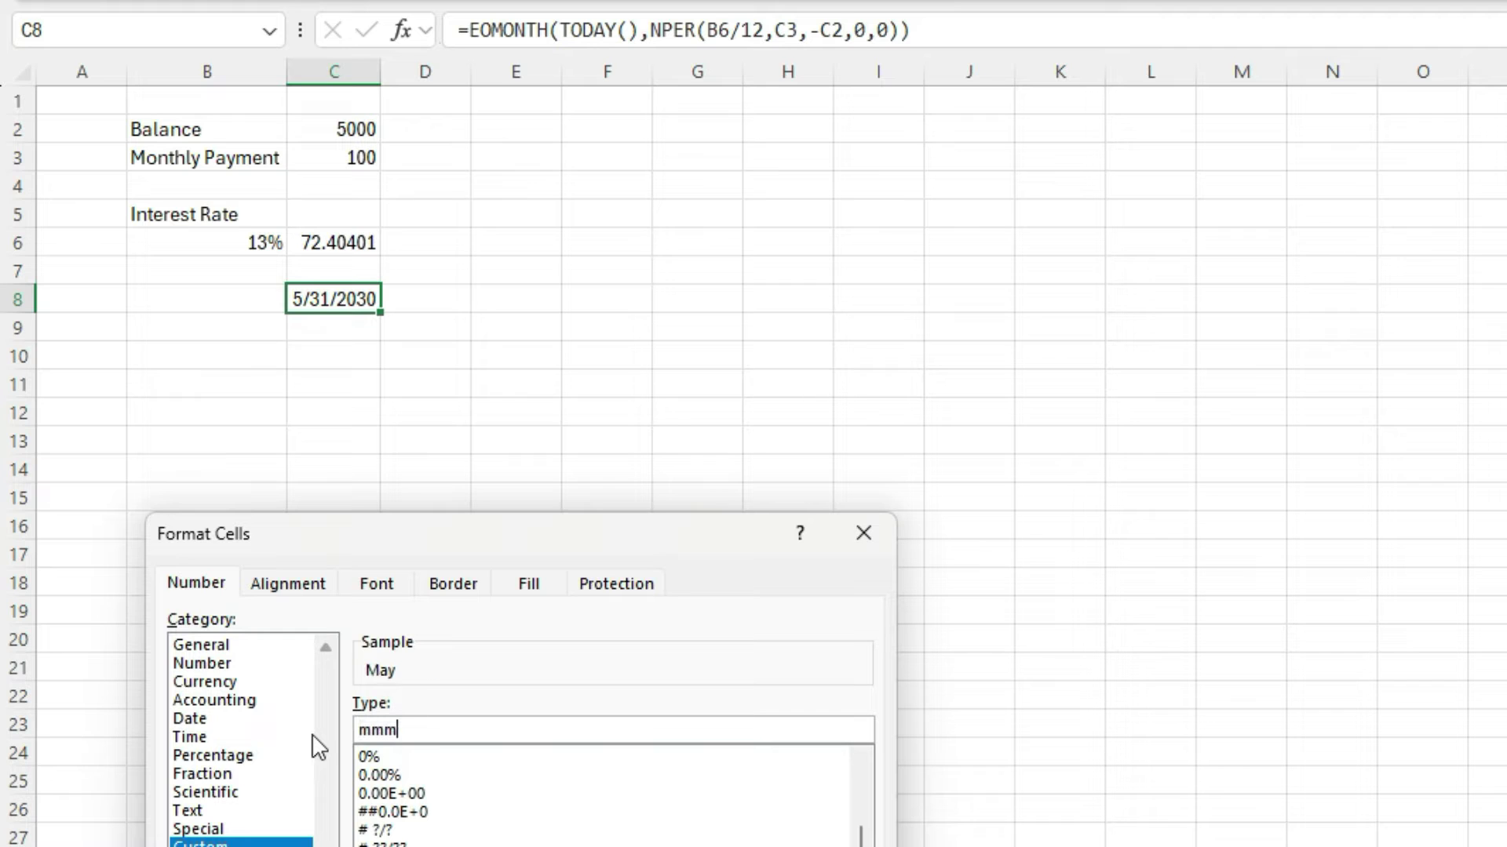
{"action": "type", "text": " yyy"}
{"action": "key", "text": "Return"}
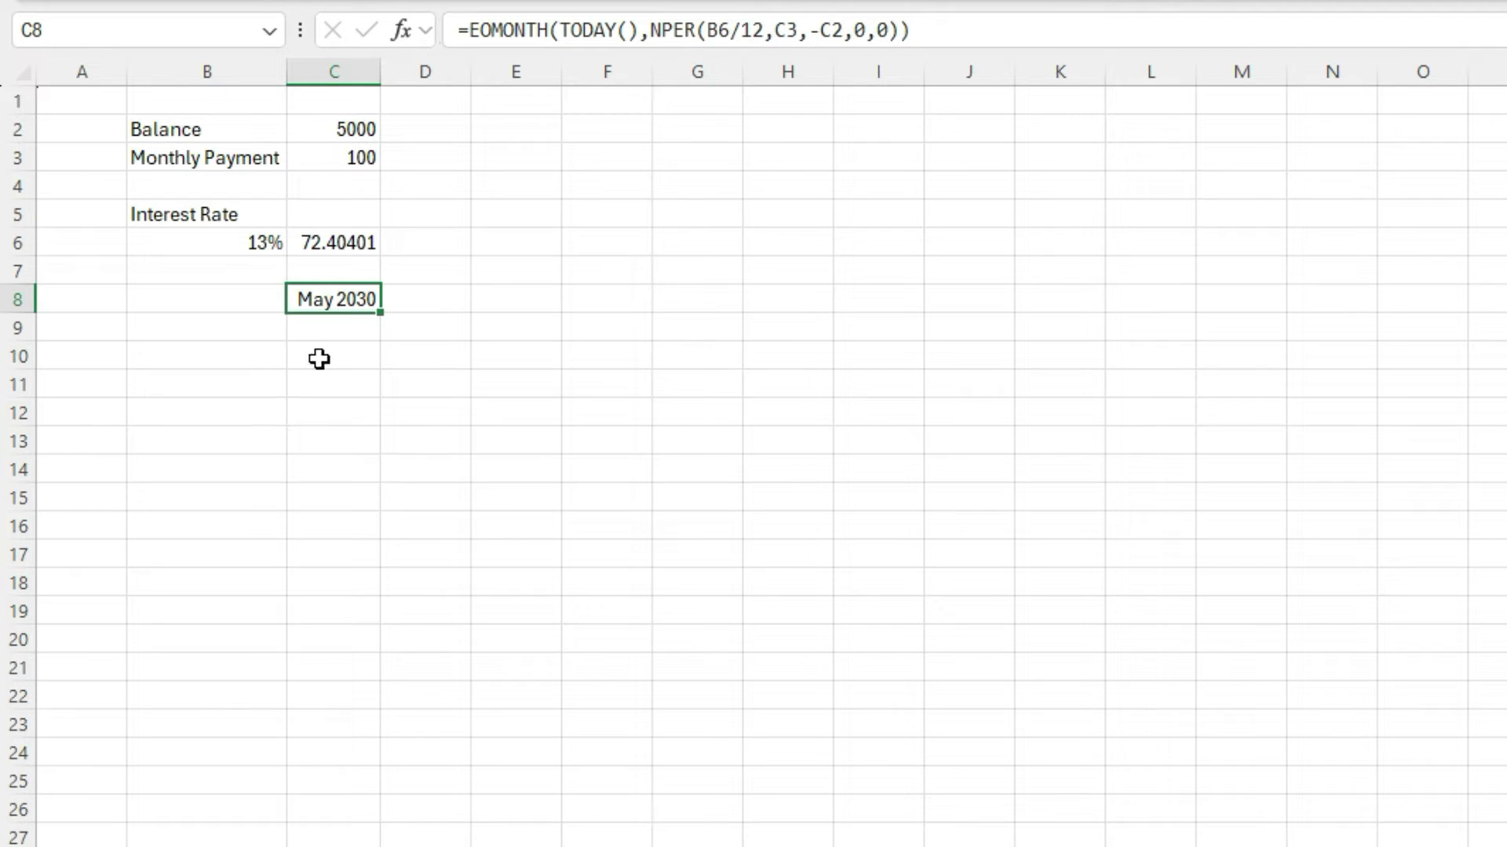
Replace C6's NPER formula with the EOMONTH payoff-date formula copied from C8
{"action": "left_click_drag", "start_coordinate": [942, 31], "coordinate": [7, 67]}
{"action": "key", "text": "ctrl+c"}
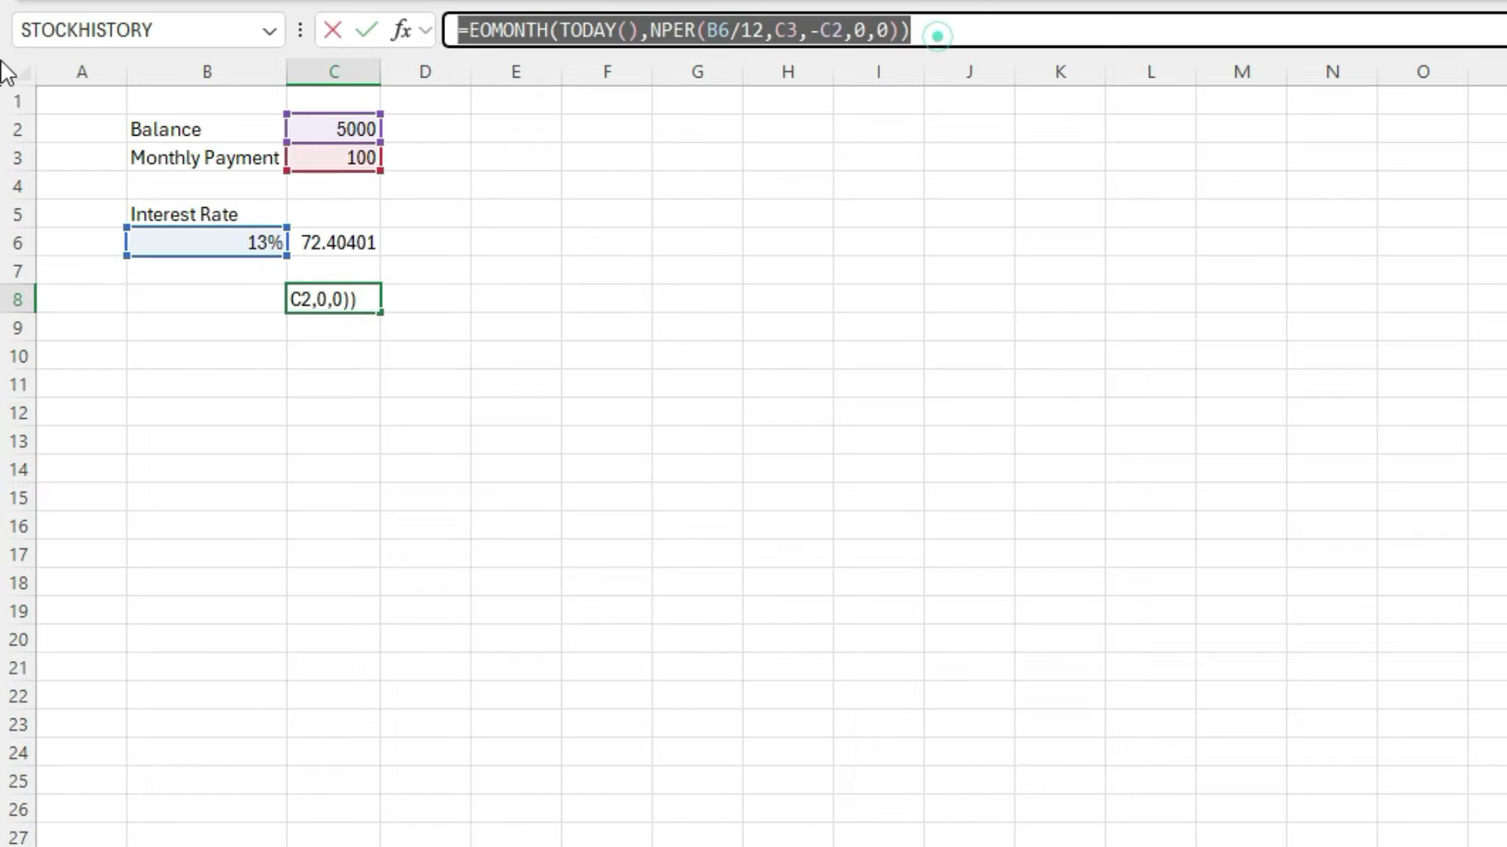
{"action": "key", "text": "Escape"}
{"action": "left_click", "coordinate": [346, 235]}
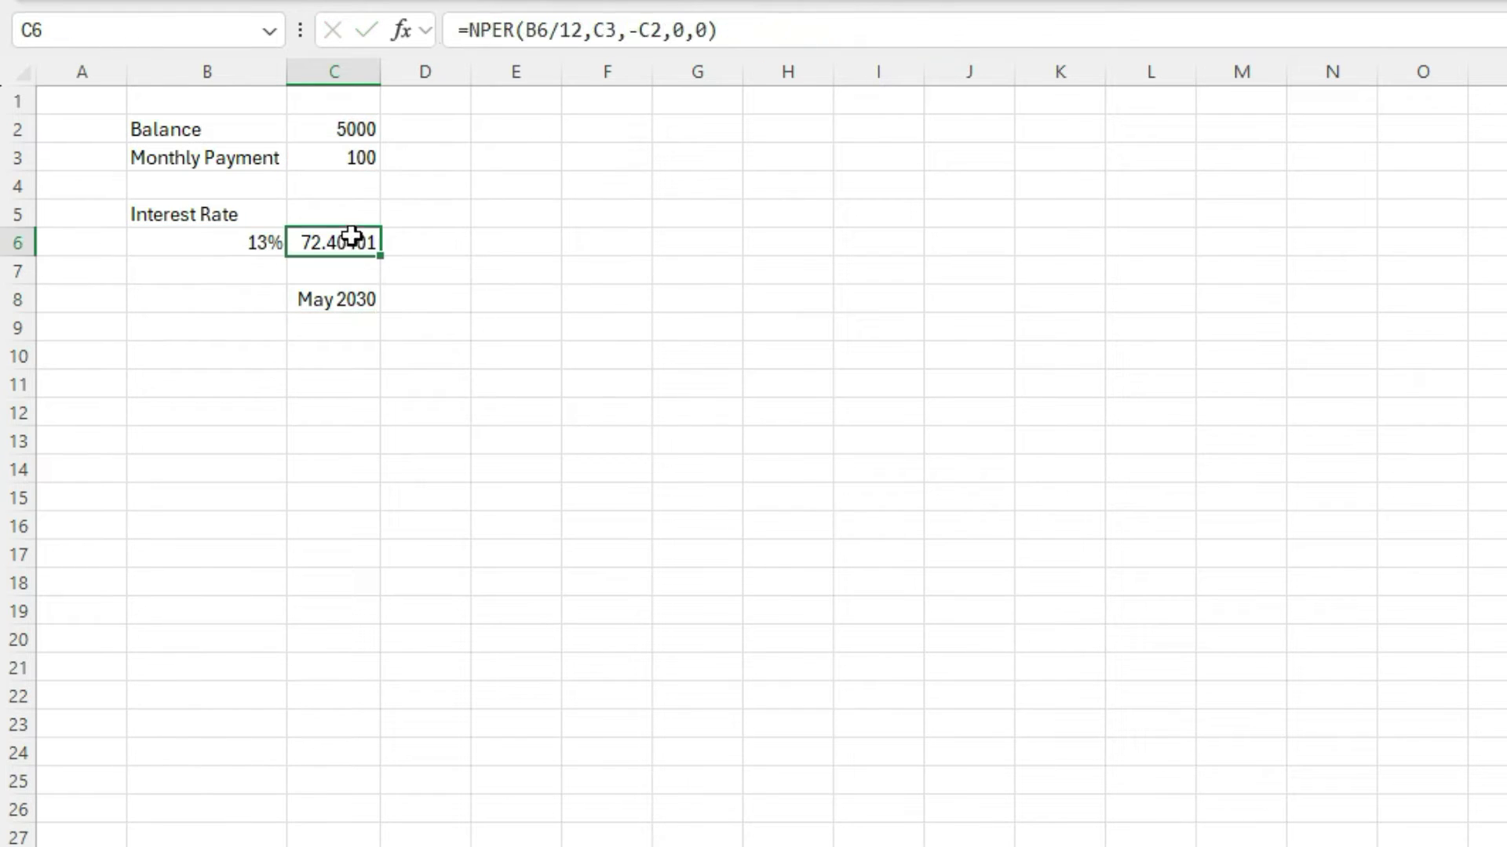
{"action": "left_click_drag", "start_coordinate": [798, 30], "coordinate": [3, 81]}
{"action": "key", "text": "ctrl+v"}
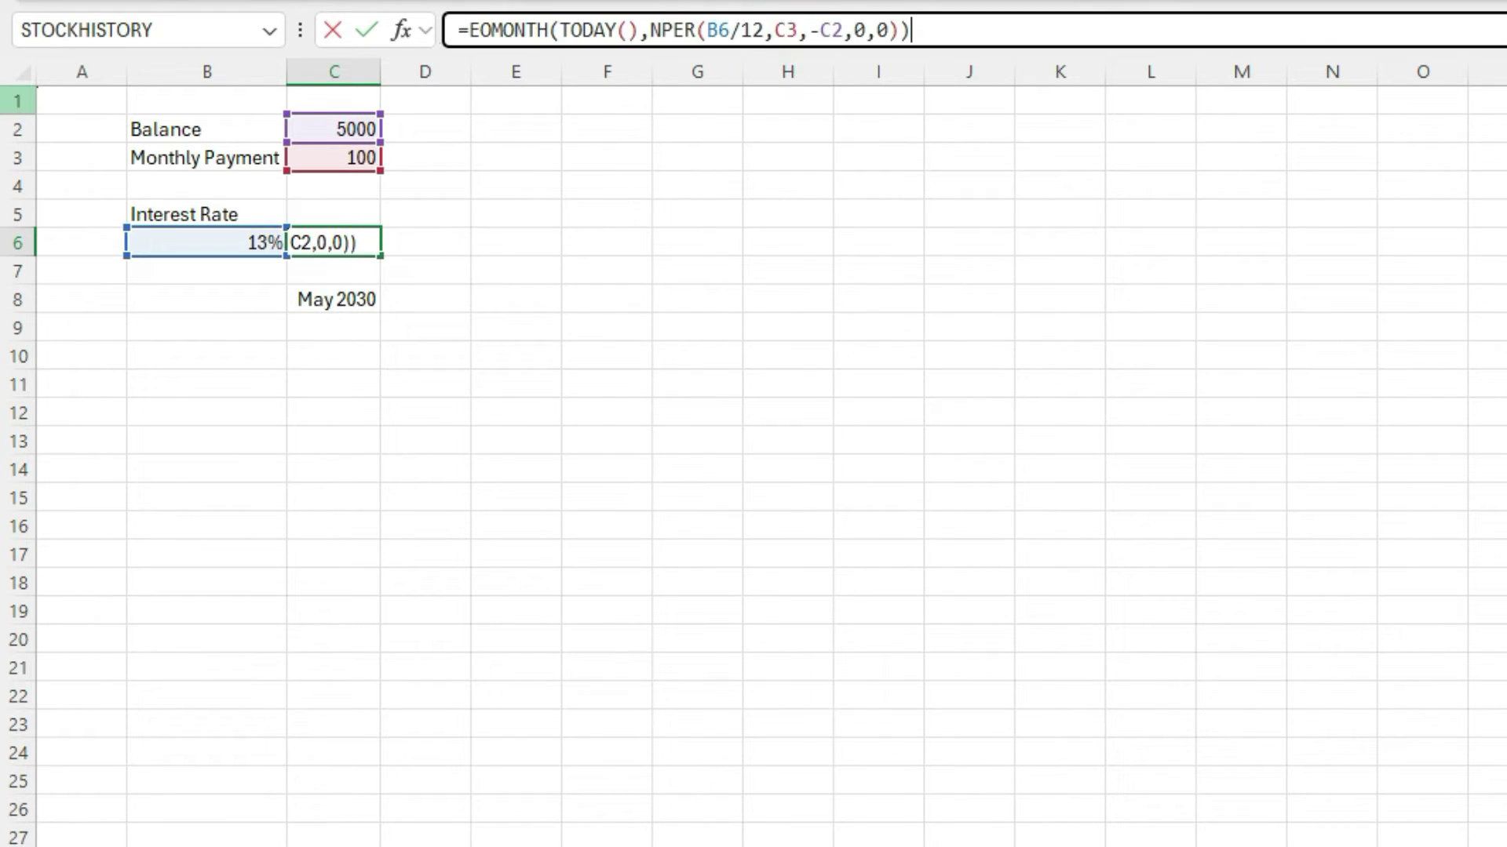
{"action": "key", "text": "Return"}
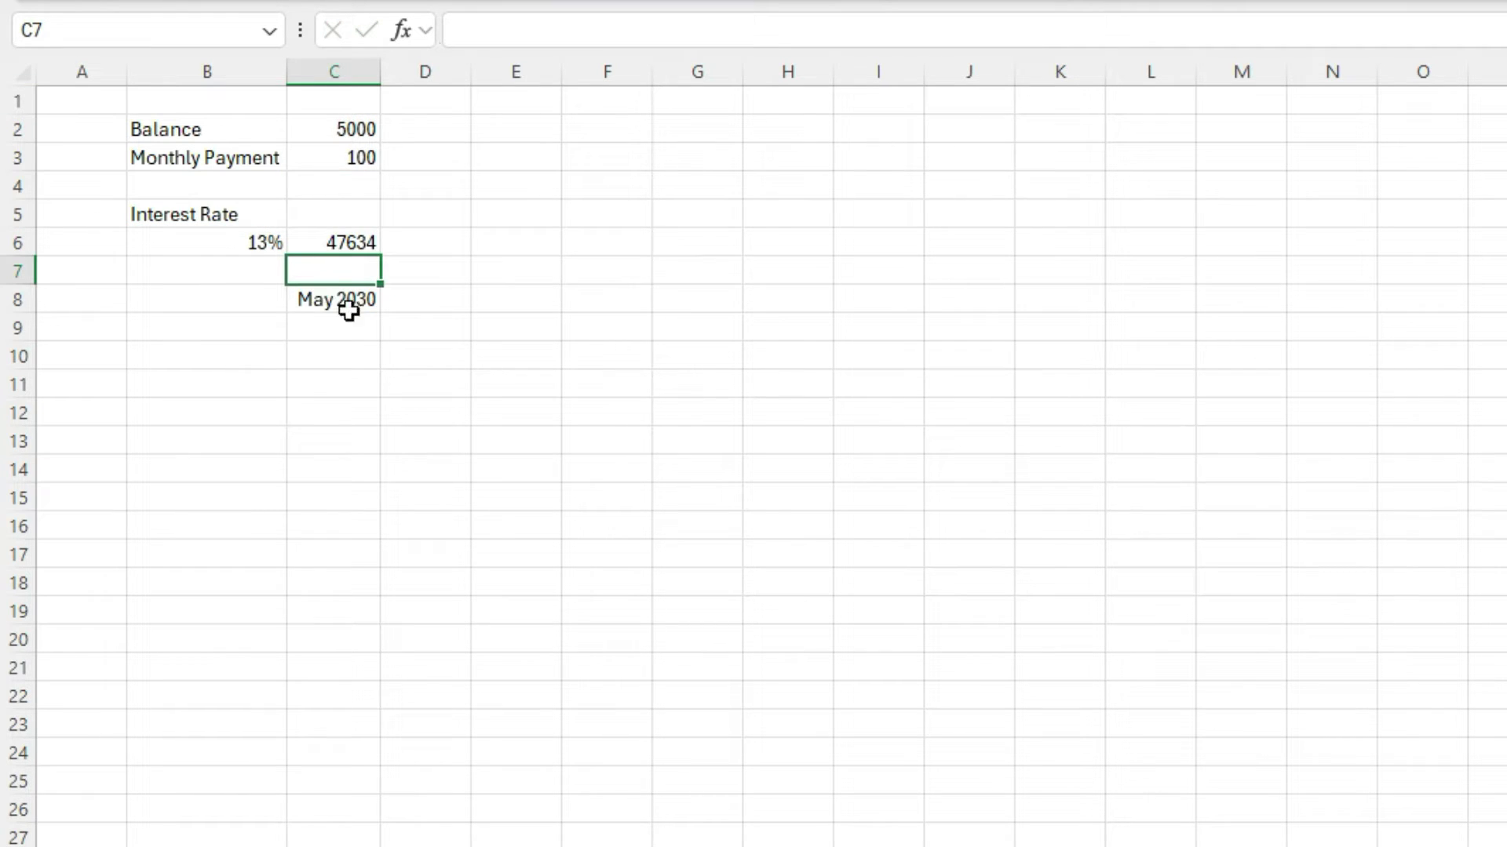
{"action": "key", "text": "Up"}
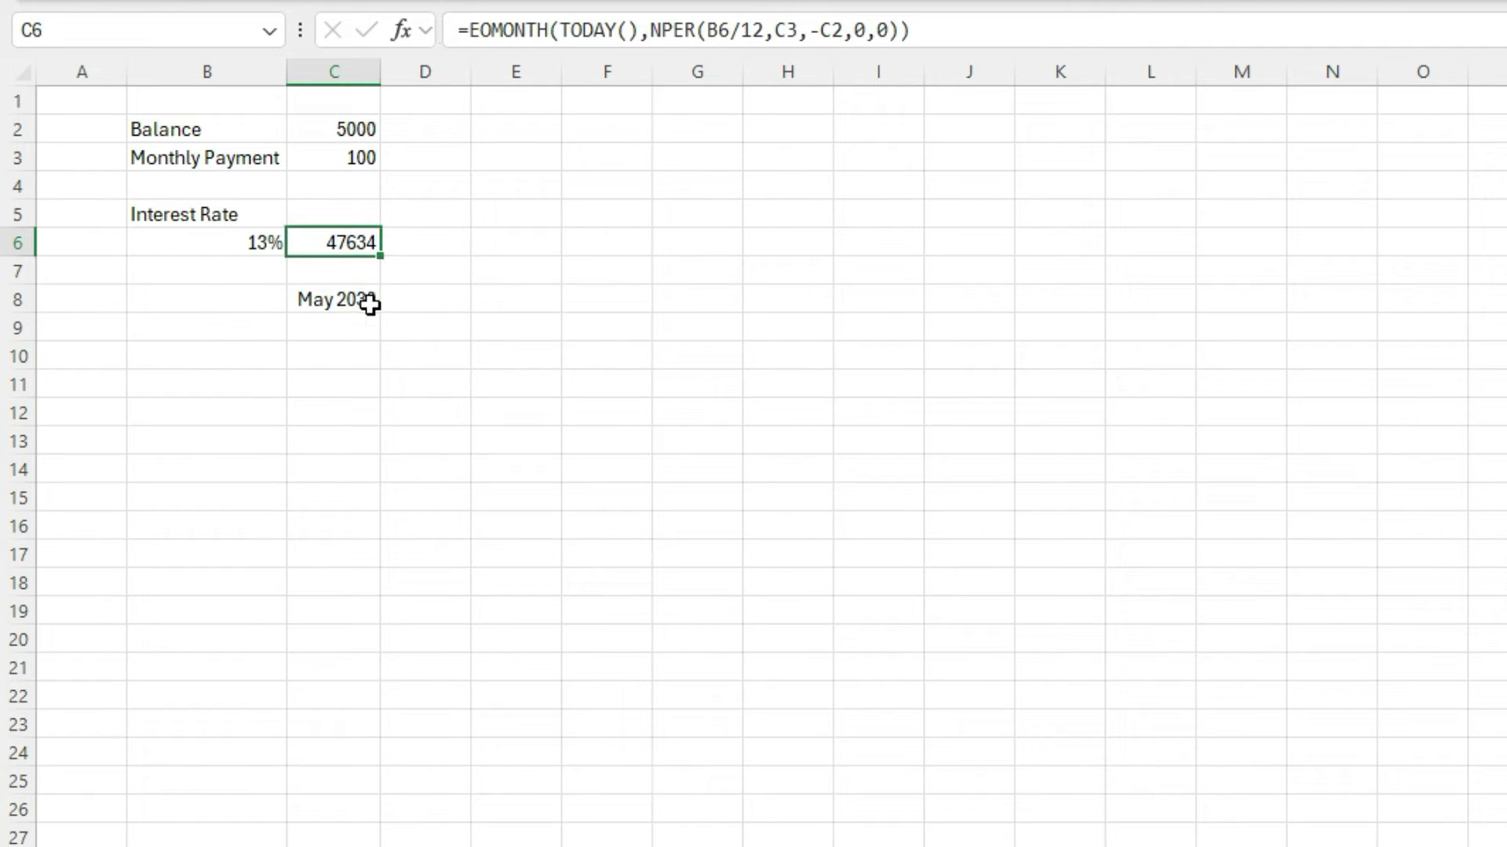
Copy C8's month-year format onto C6 with Format Painter, then clear C8
{"action": "left_click", "coordinate": [353, 300]}
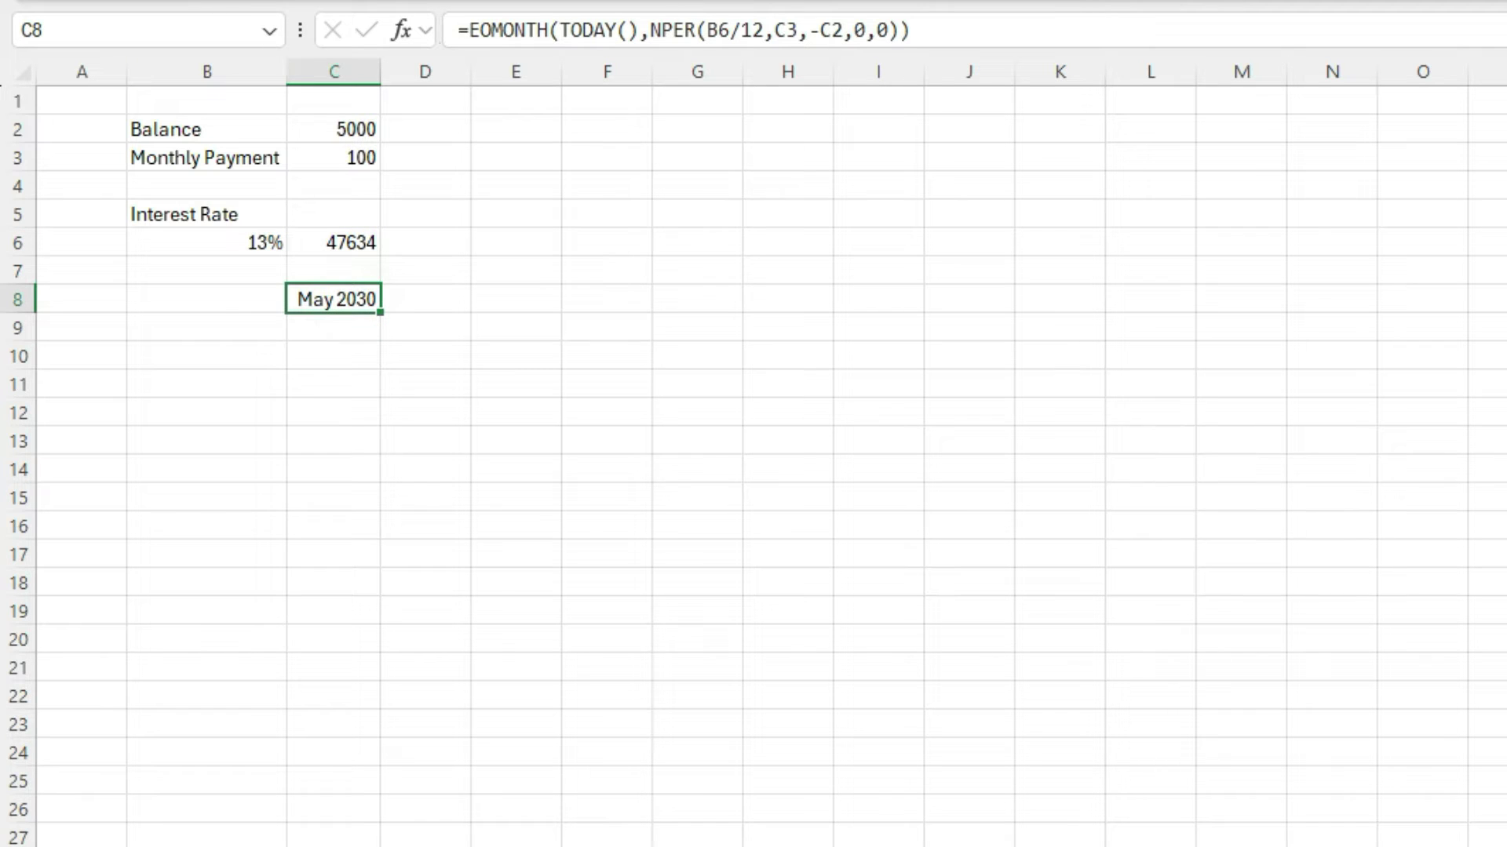
{"action": "left_click", "coordinate": [269, 17]}
{"action": "left_click", "coordinate": [345, 246]}
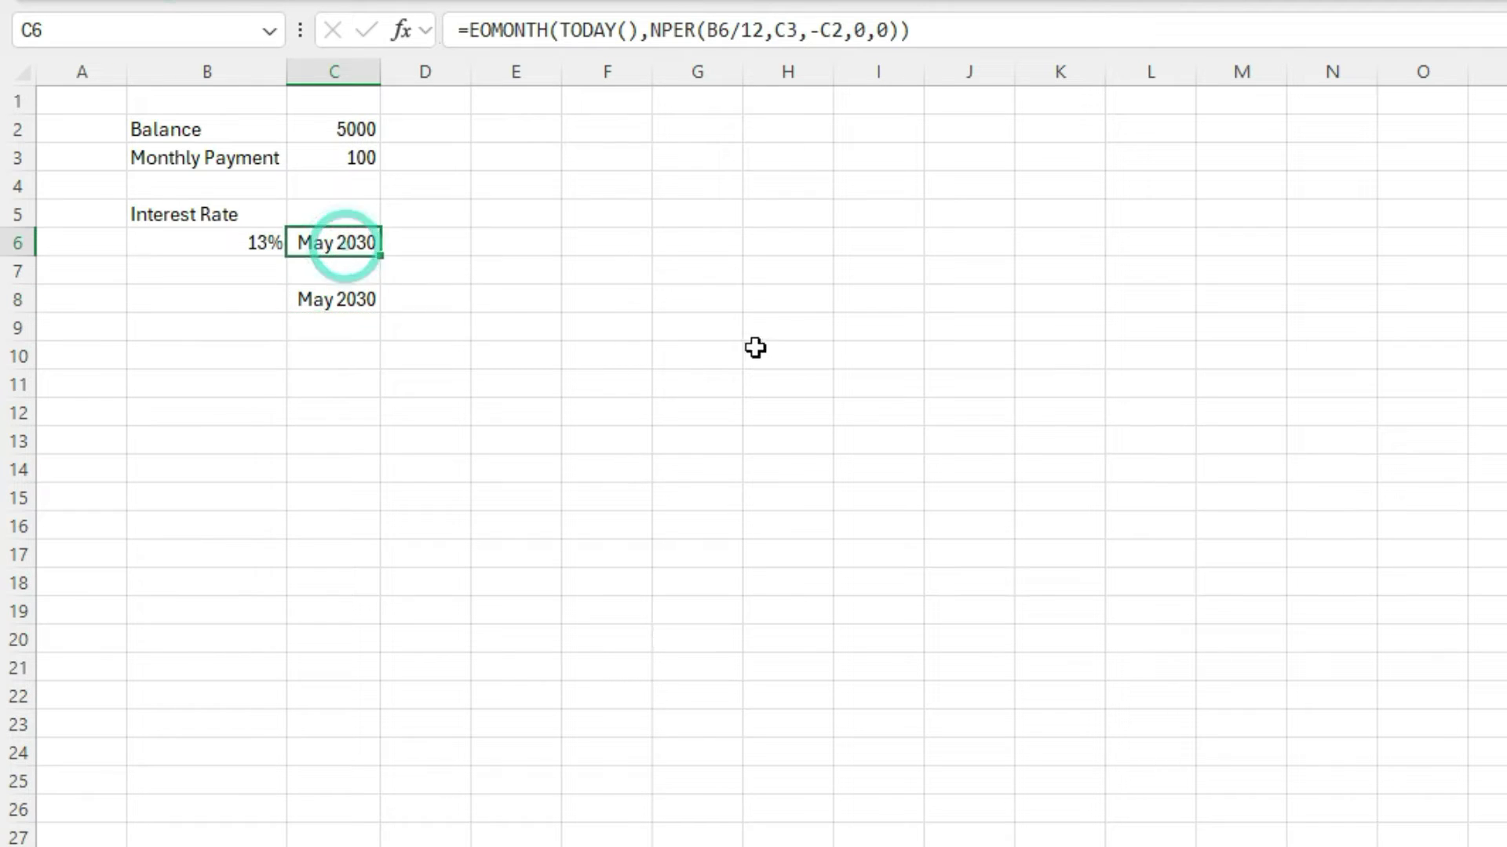
{"action": "left_click", "coordinate": [355, 305]}
{"action": "key", "text": "Delete"}
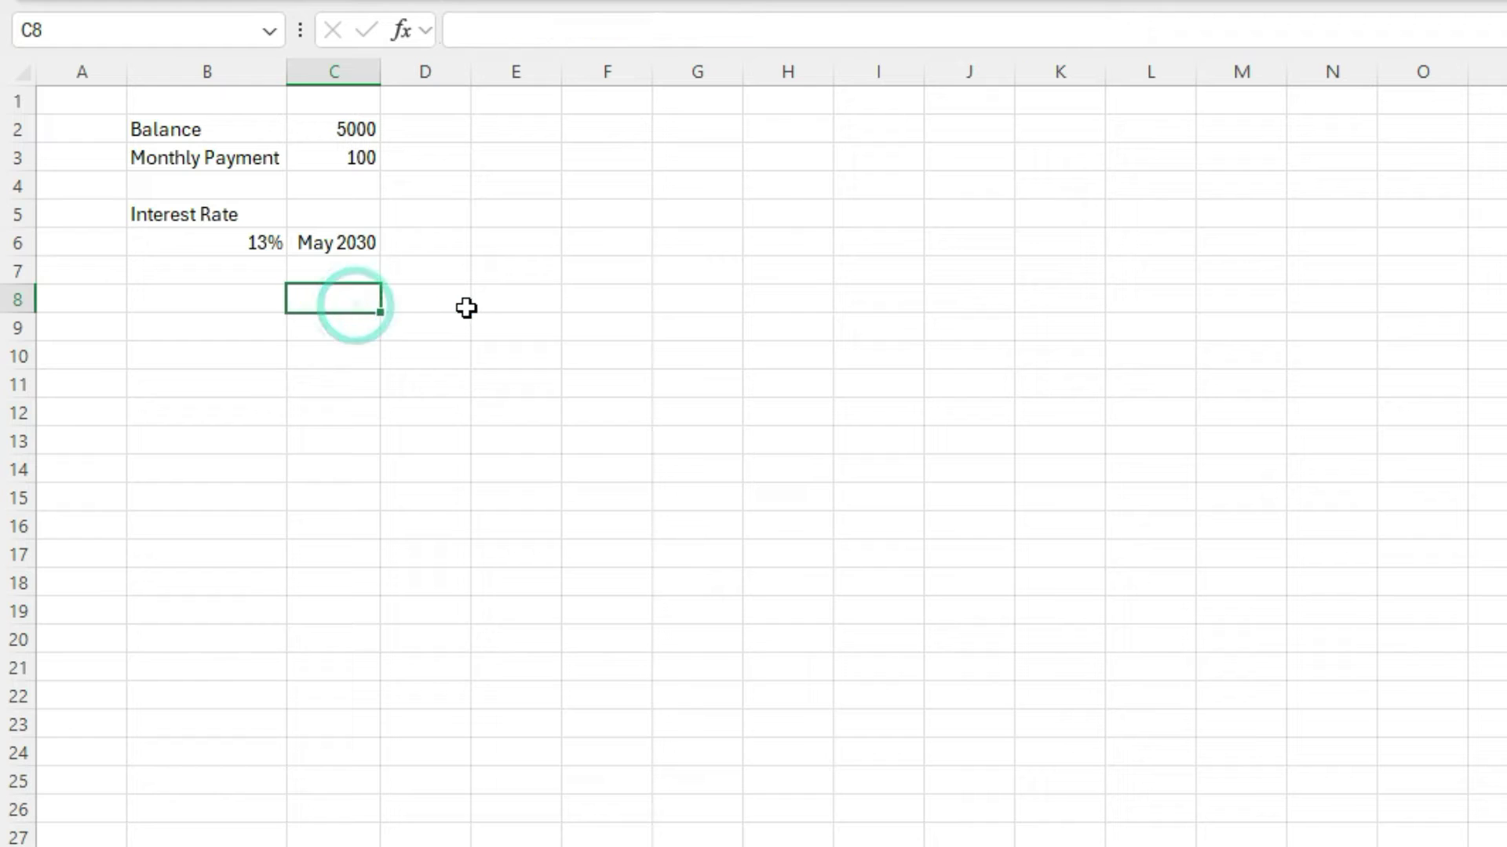
{"action": "key", "text": "Up"}
{"action": "key", "text": "Up"}
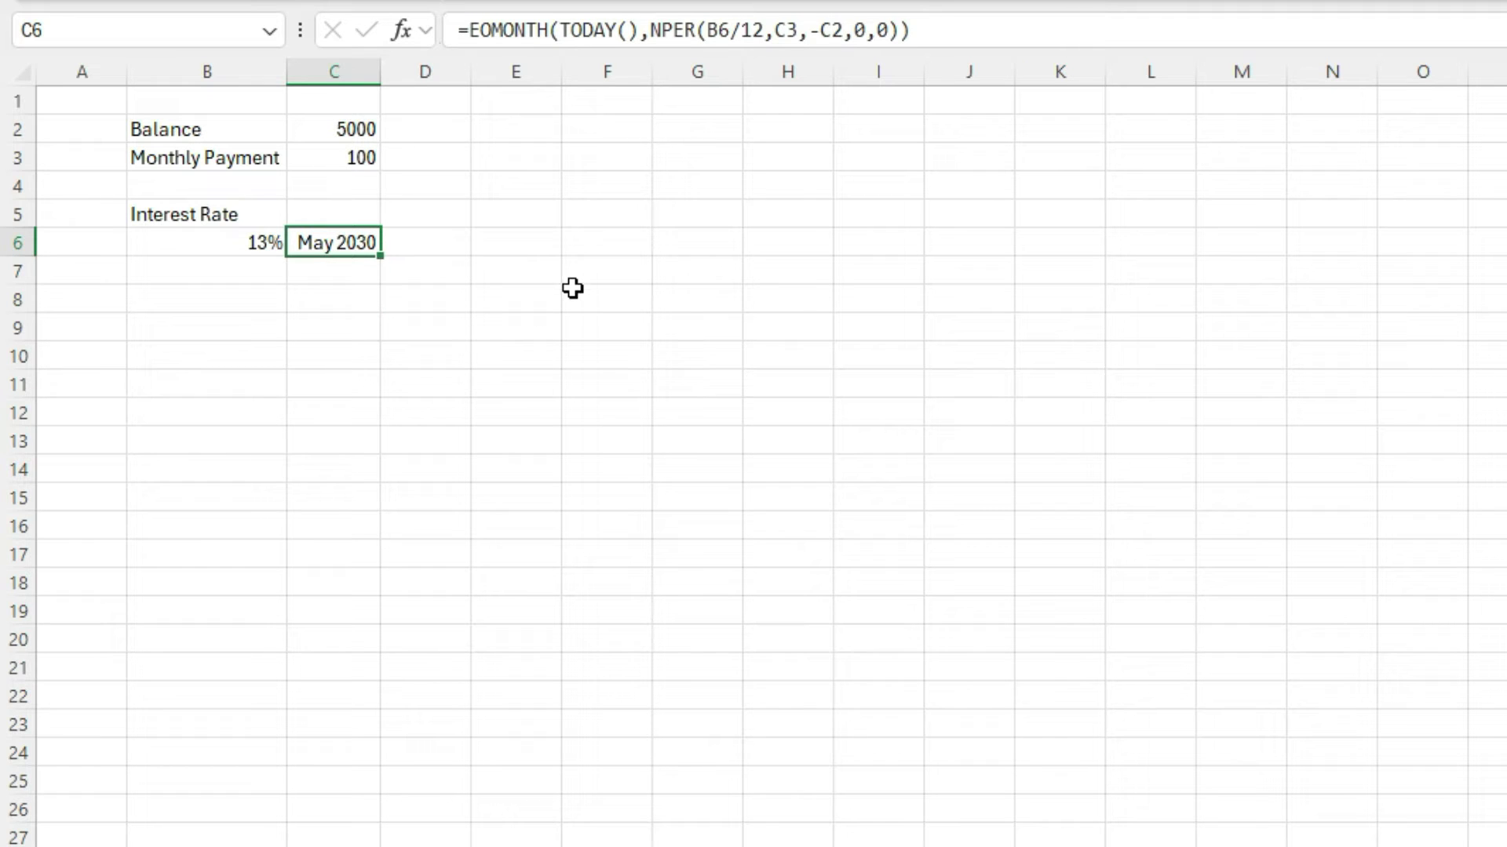
{"action": "key", "text": "Down"}
{"action": "key", "text": "Left"}
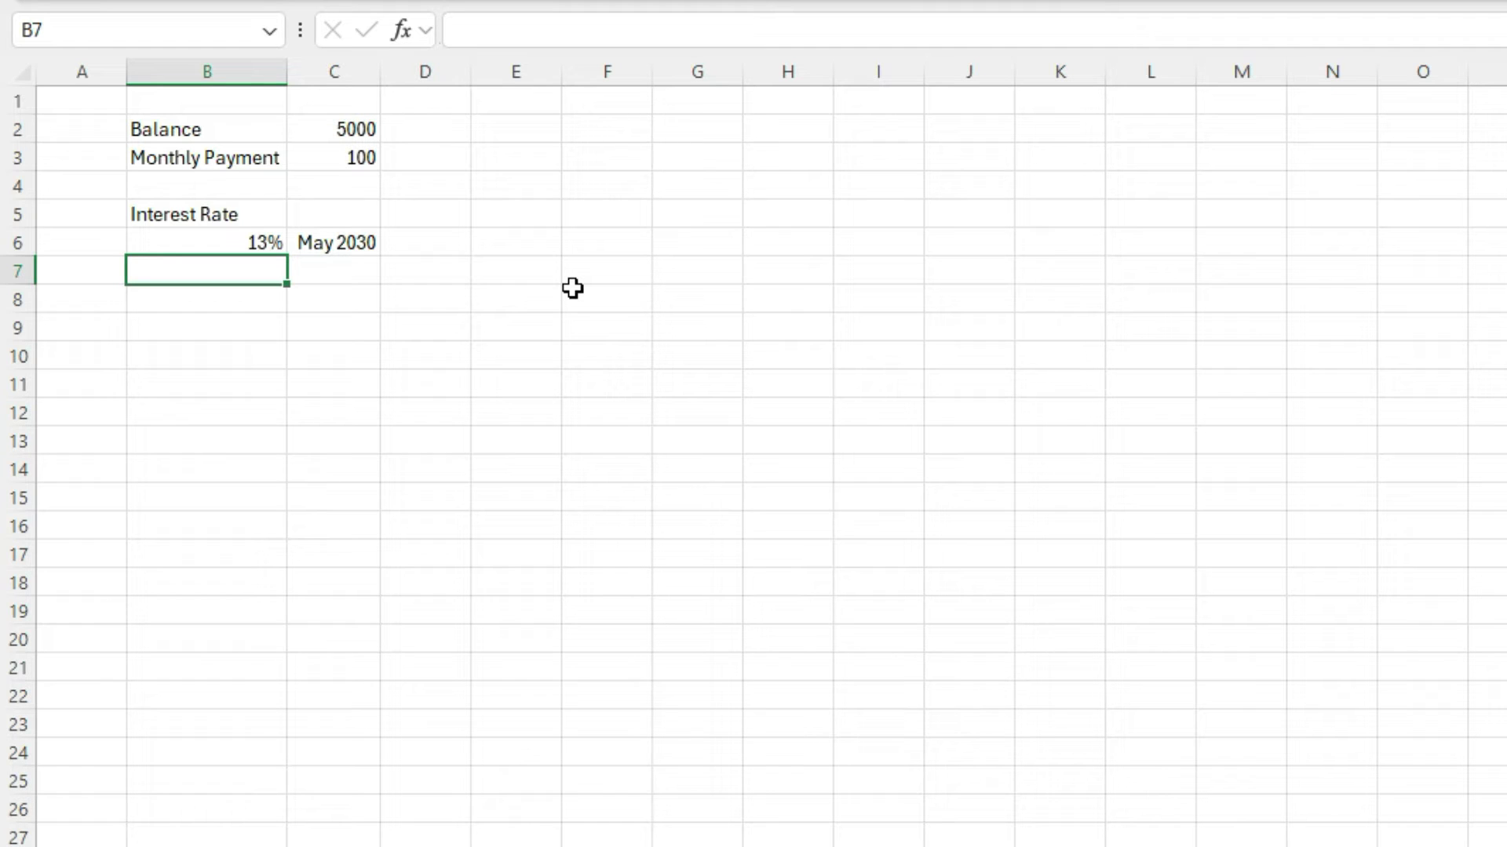
Enter =+B6+0.01 in B7 and fill it down so rates run to 25% in B18
{"action": "type", "text": "+"}
{"action": "key", "text": "Up"}
{"action": "type", "text": "+"}
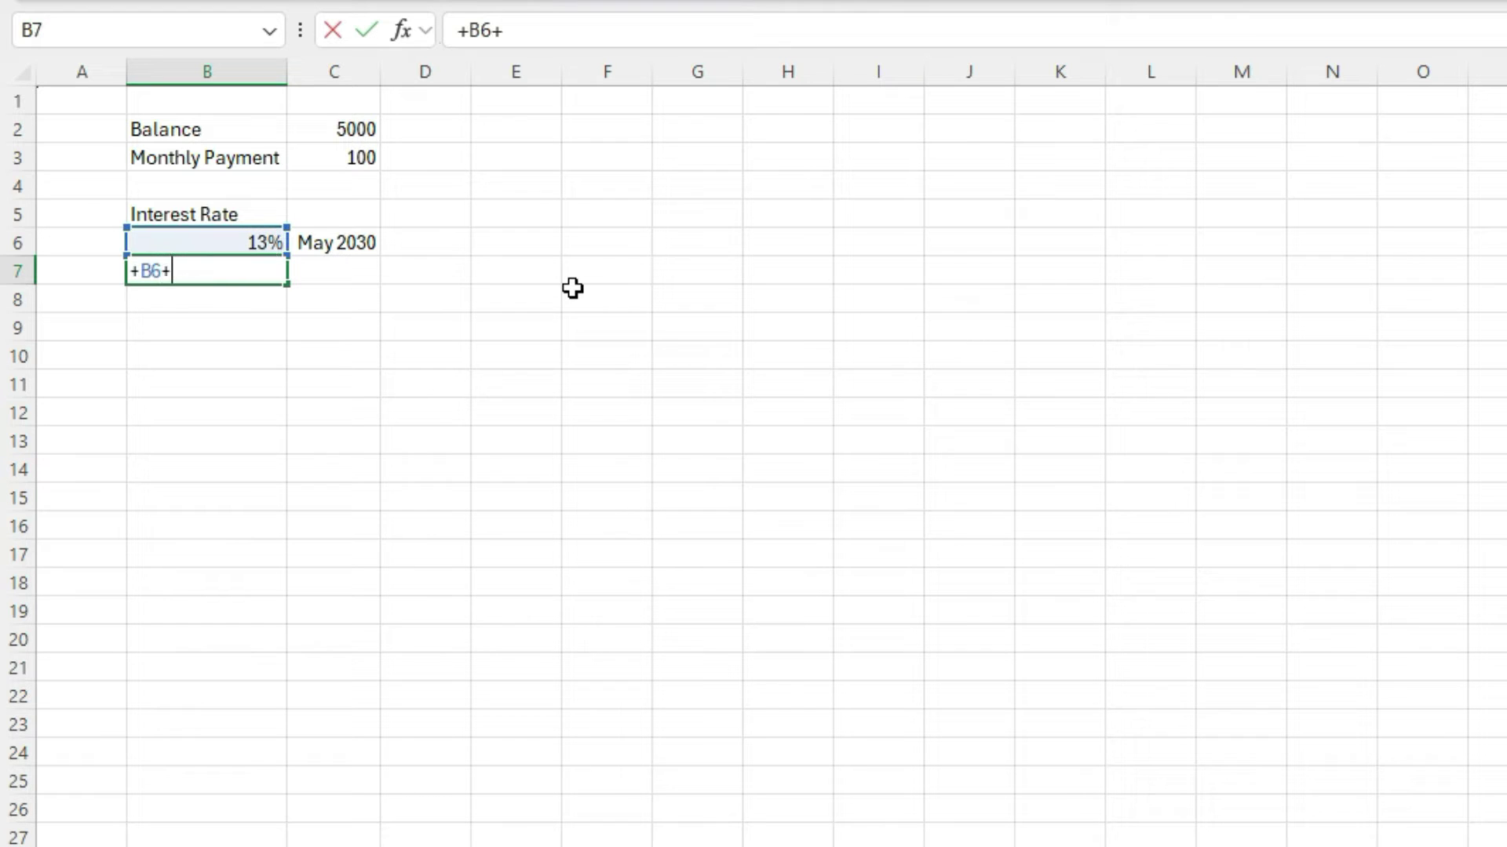
{"action": "type", "text": "0.01"}
{"action": "key", "text": "Return"}
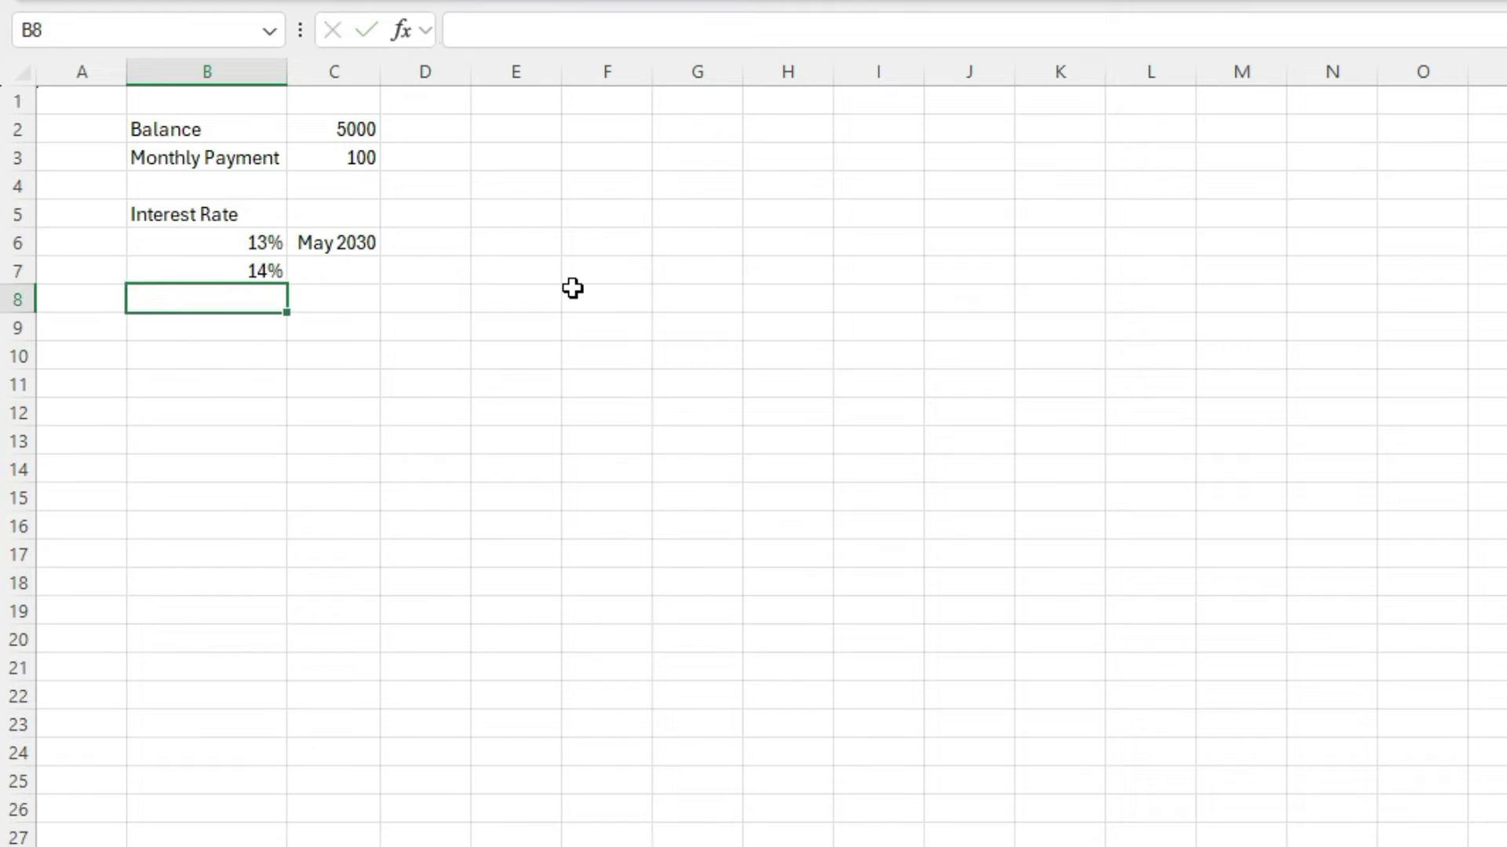
{"action": "left_click", "coordinate": [278, 269]}
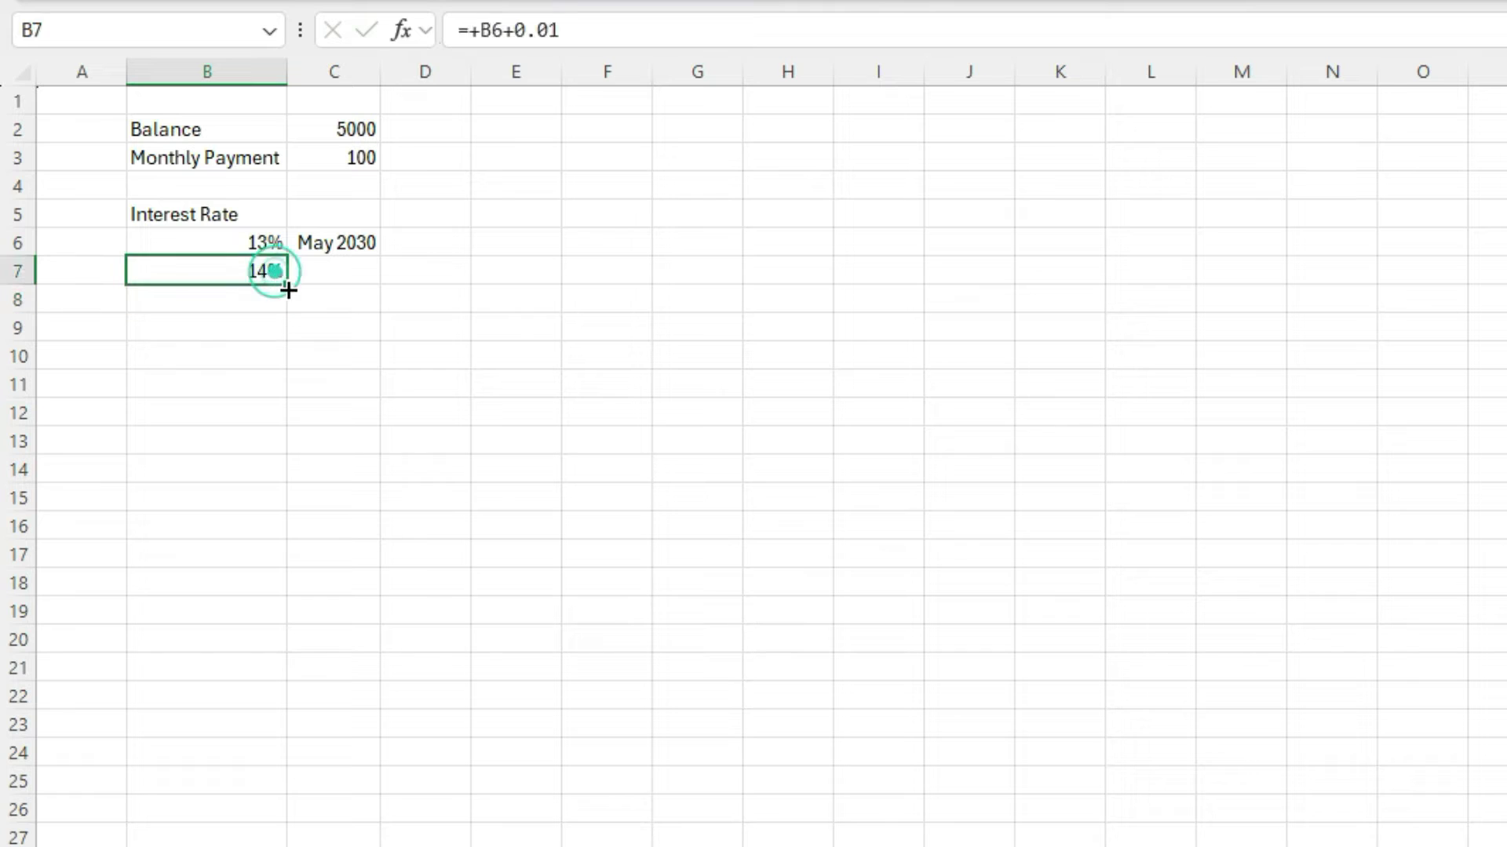
{"action": "left_click_drag", "start_coordinate": [287, 286], "coordinate": [212, 601]}
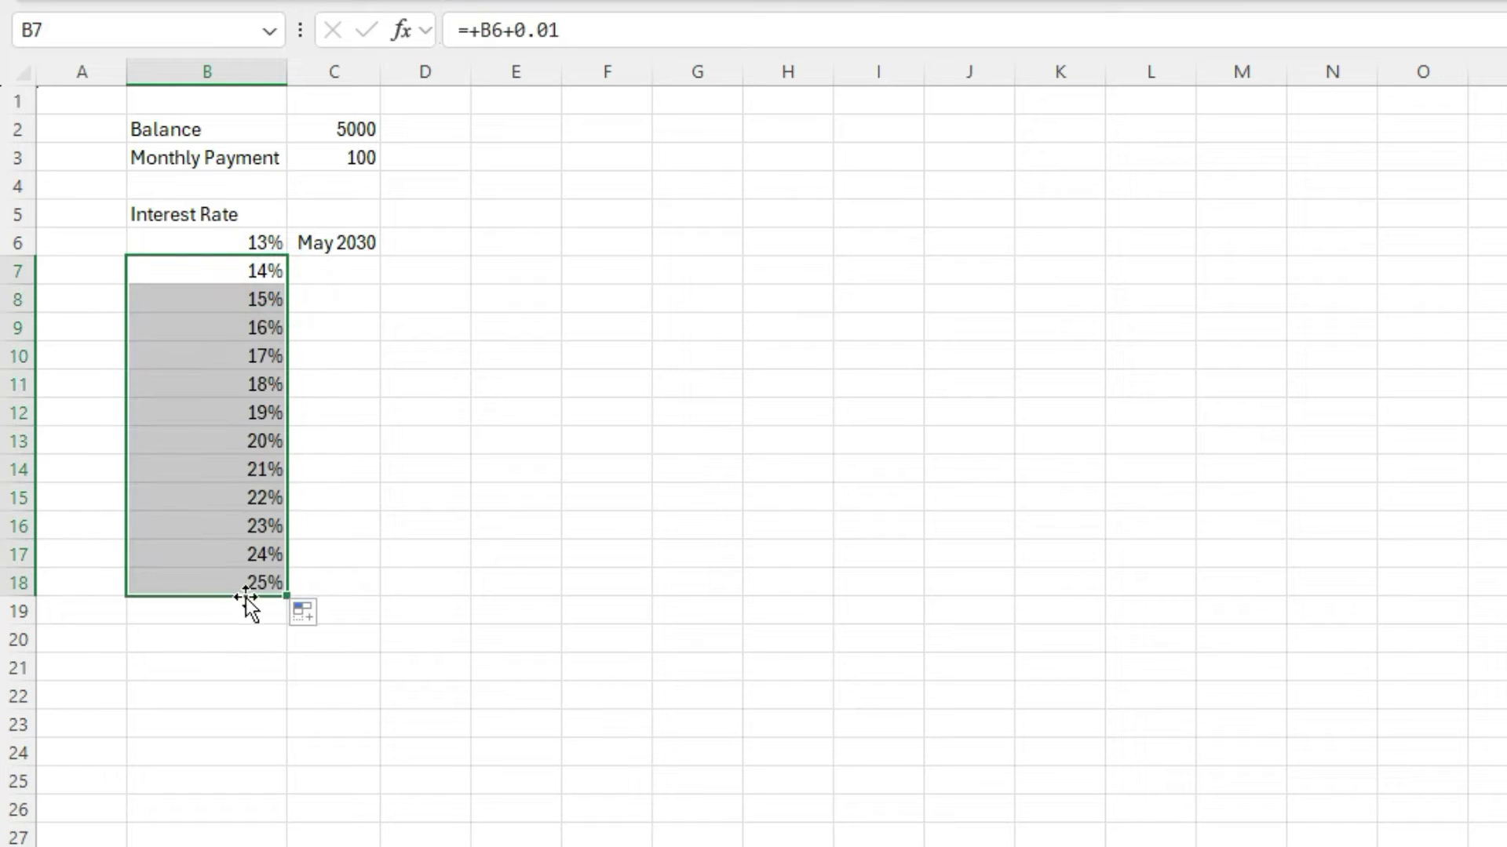
{"action": "left_click", "coordinate": [249, 585]}
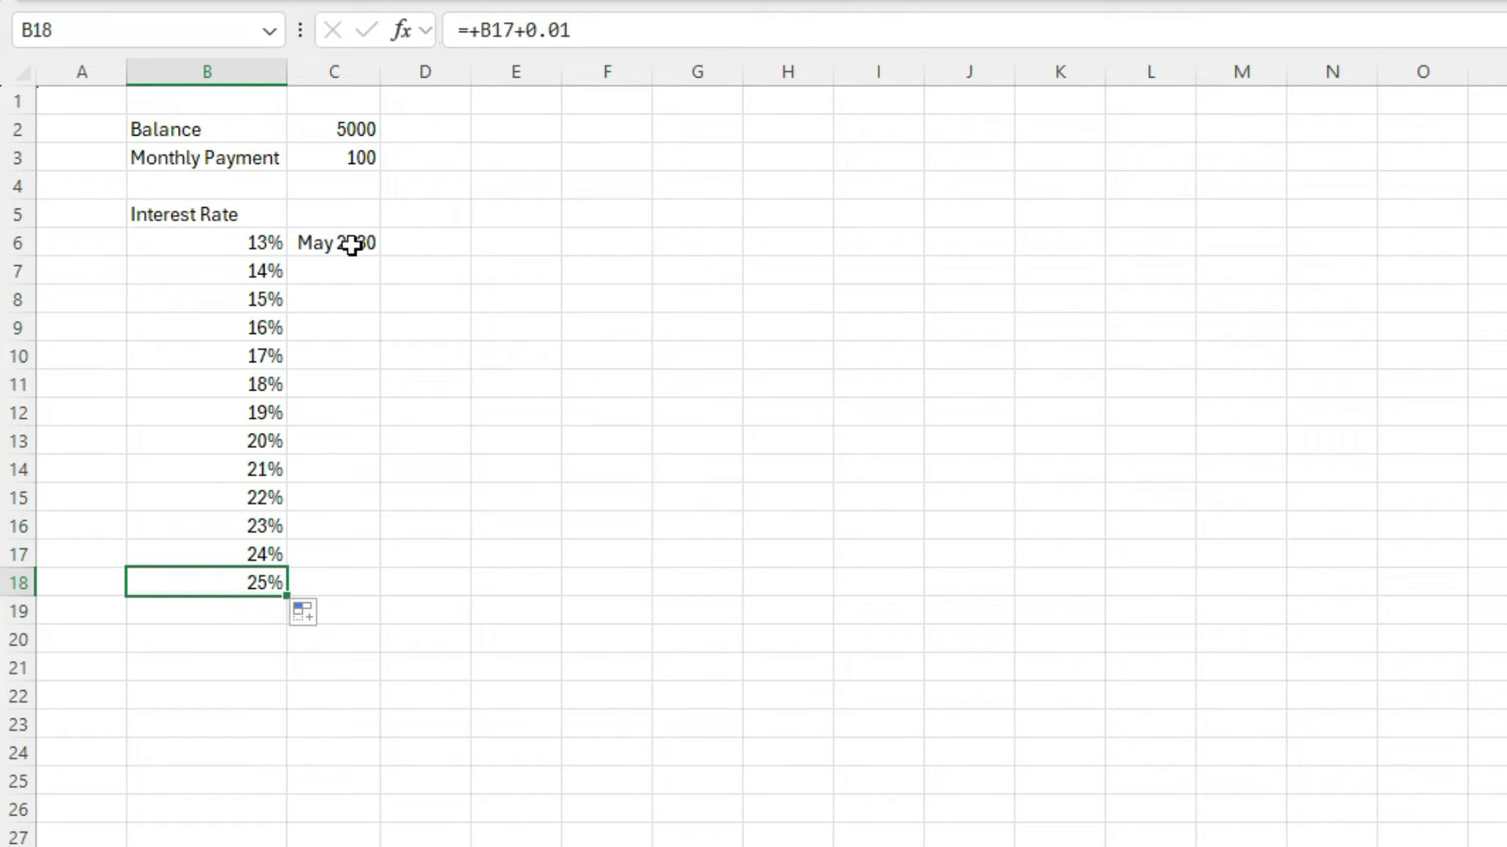
Enter monthly payments 150, 200 and 250 in D3:F3
{"action": "left_click", "coordinate": [426, 124]}
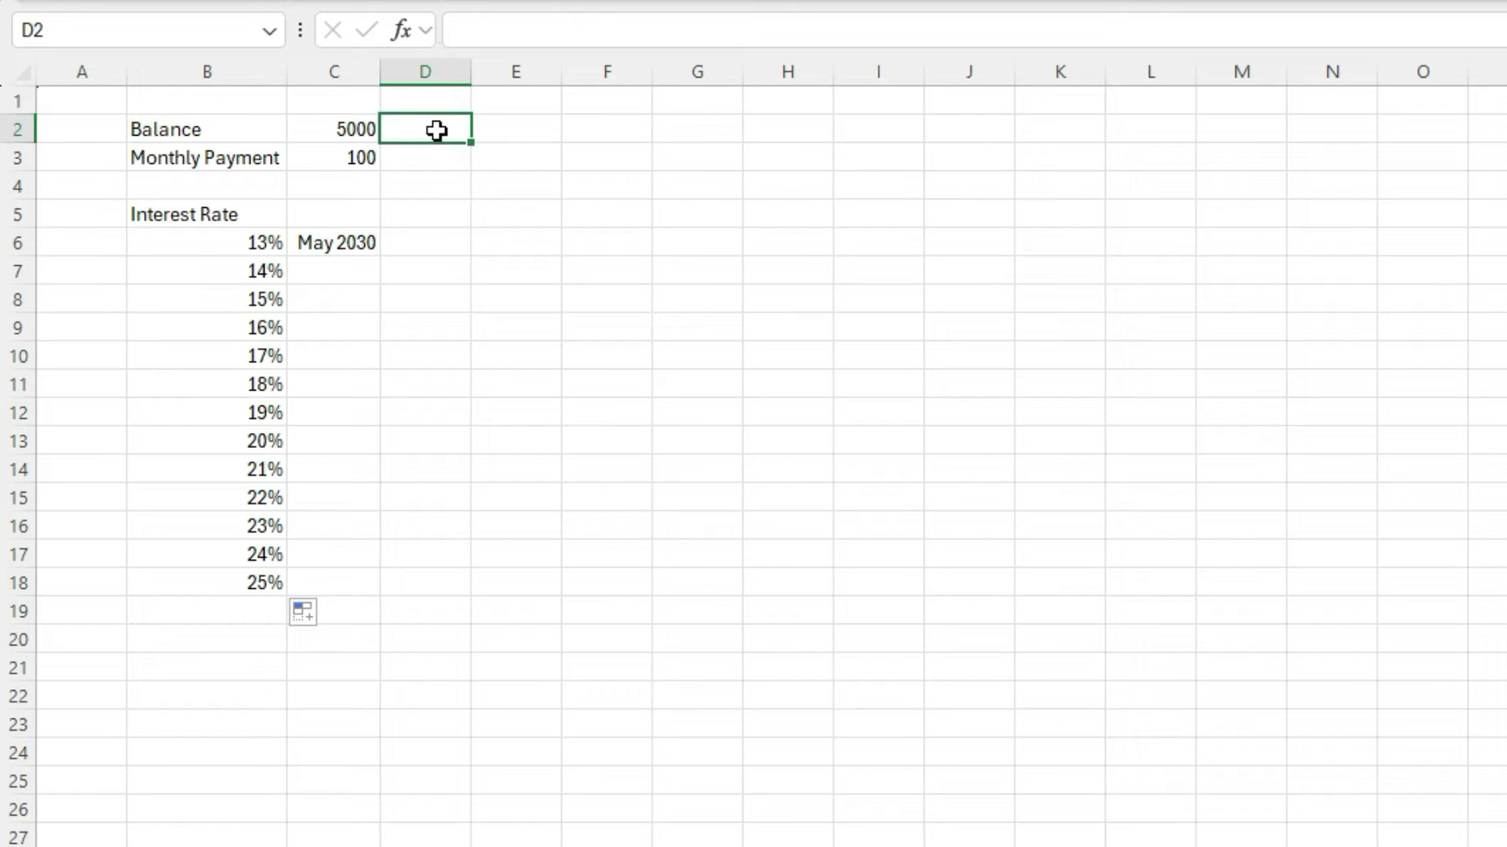
{"action": "key", "text": "Down"}
{"action": "type", "text": "1"}
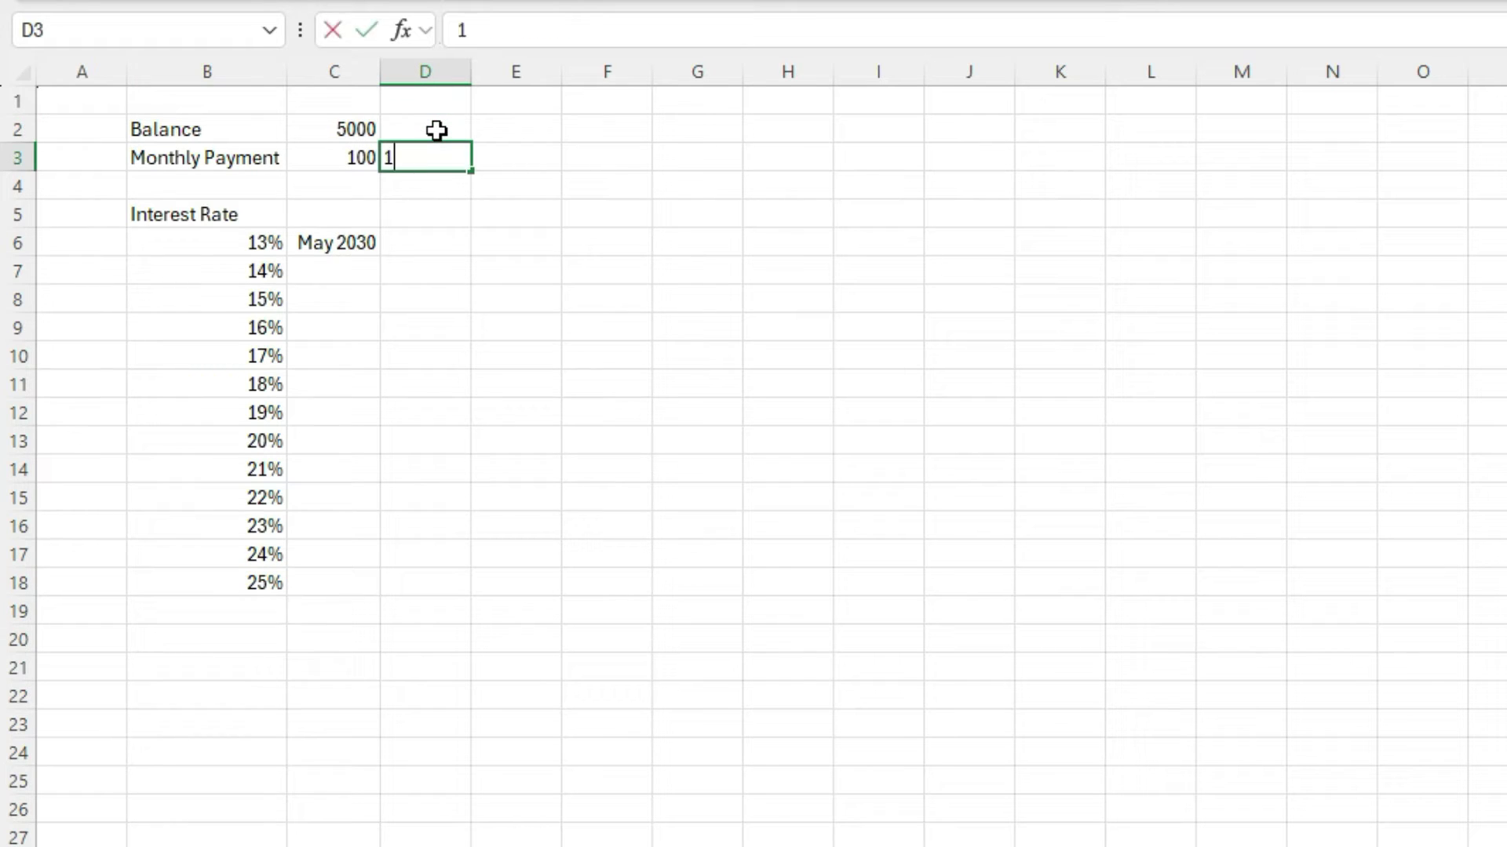
{"action": "type", "text": "50"}
{"action": "key", "text": "Tab"}
{"action": "type", "text": "200"}
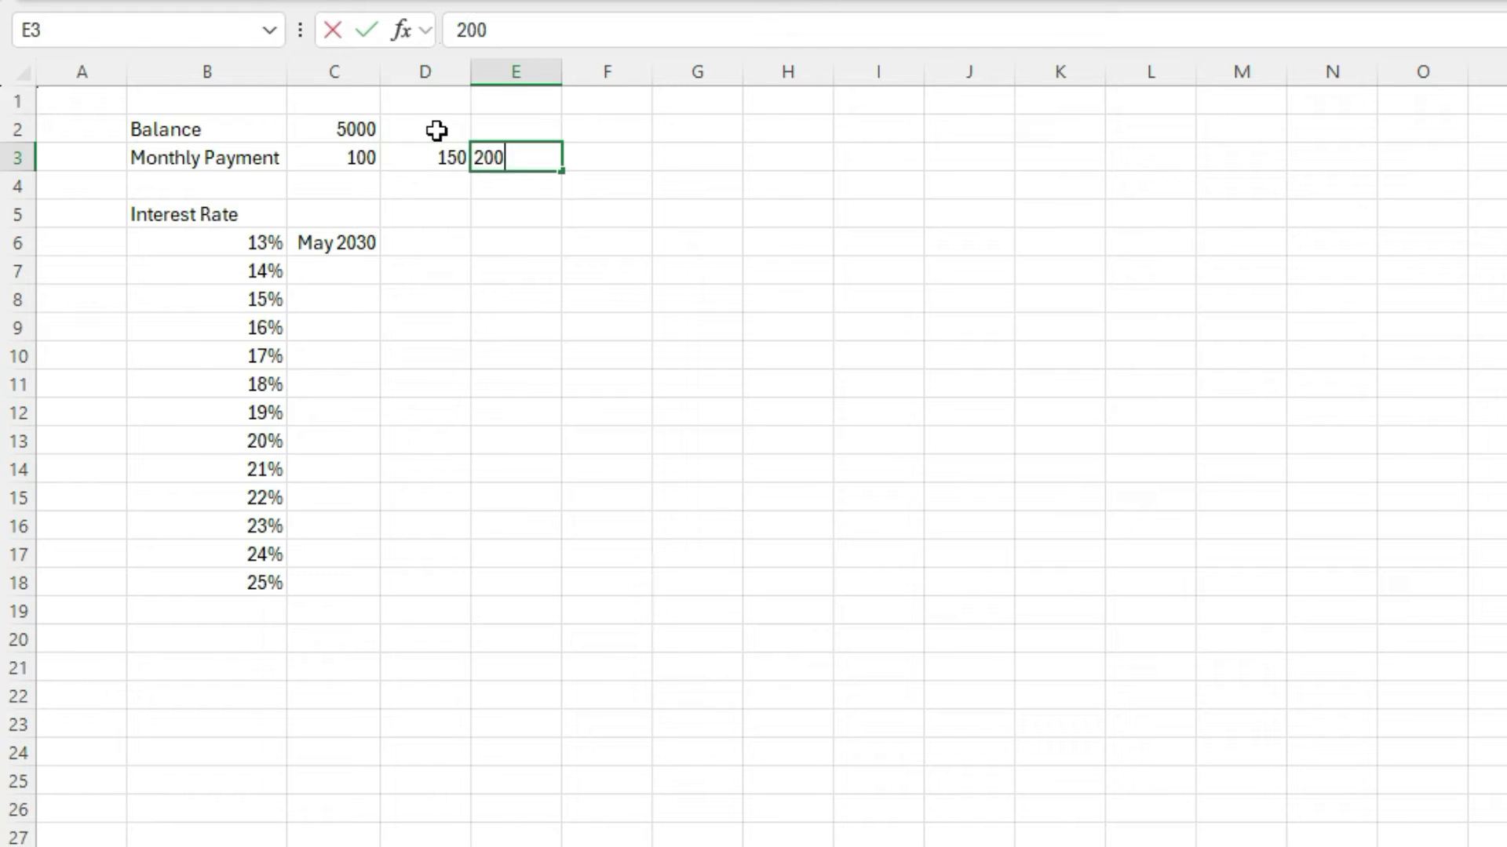
{"action": "key", "text": "Tab"}
{"action": "type", "text": "250"}
{"action": "key", "text": "ctrl+Return"}
Copy the 5000 balance from C2 across row 2 to F2
{"action": "key", "text": "Up"}
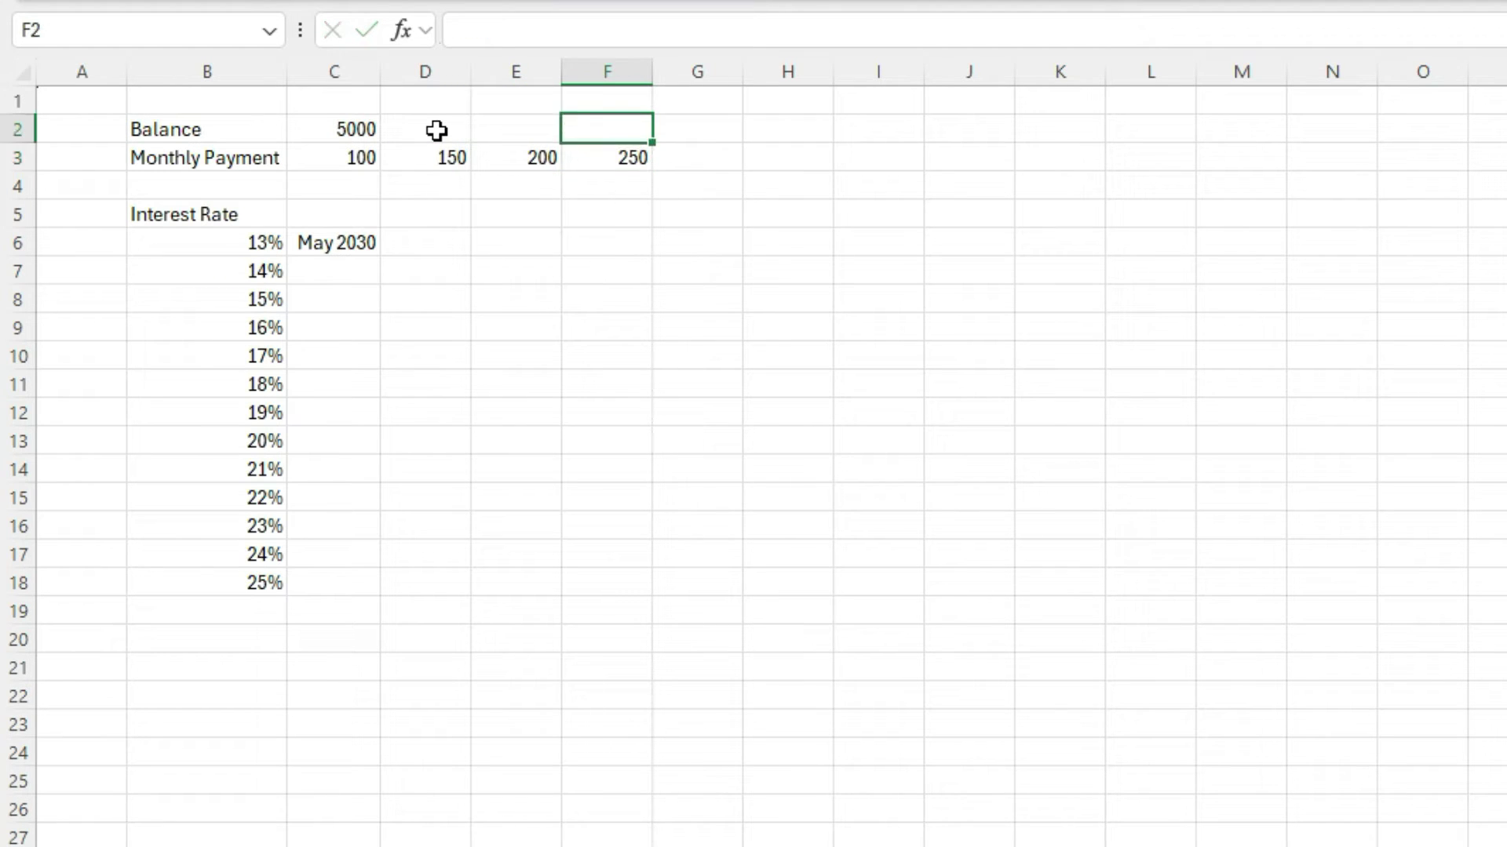
{"action": "left_click", "coordinate": [436, 130]}
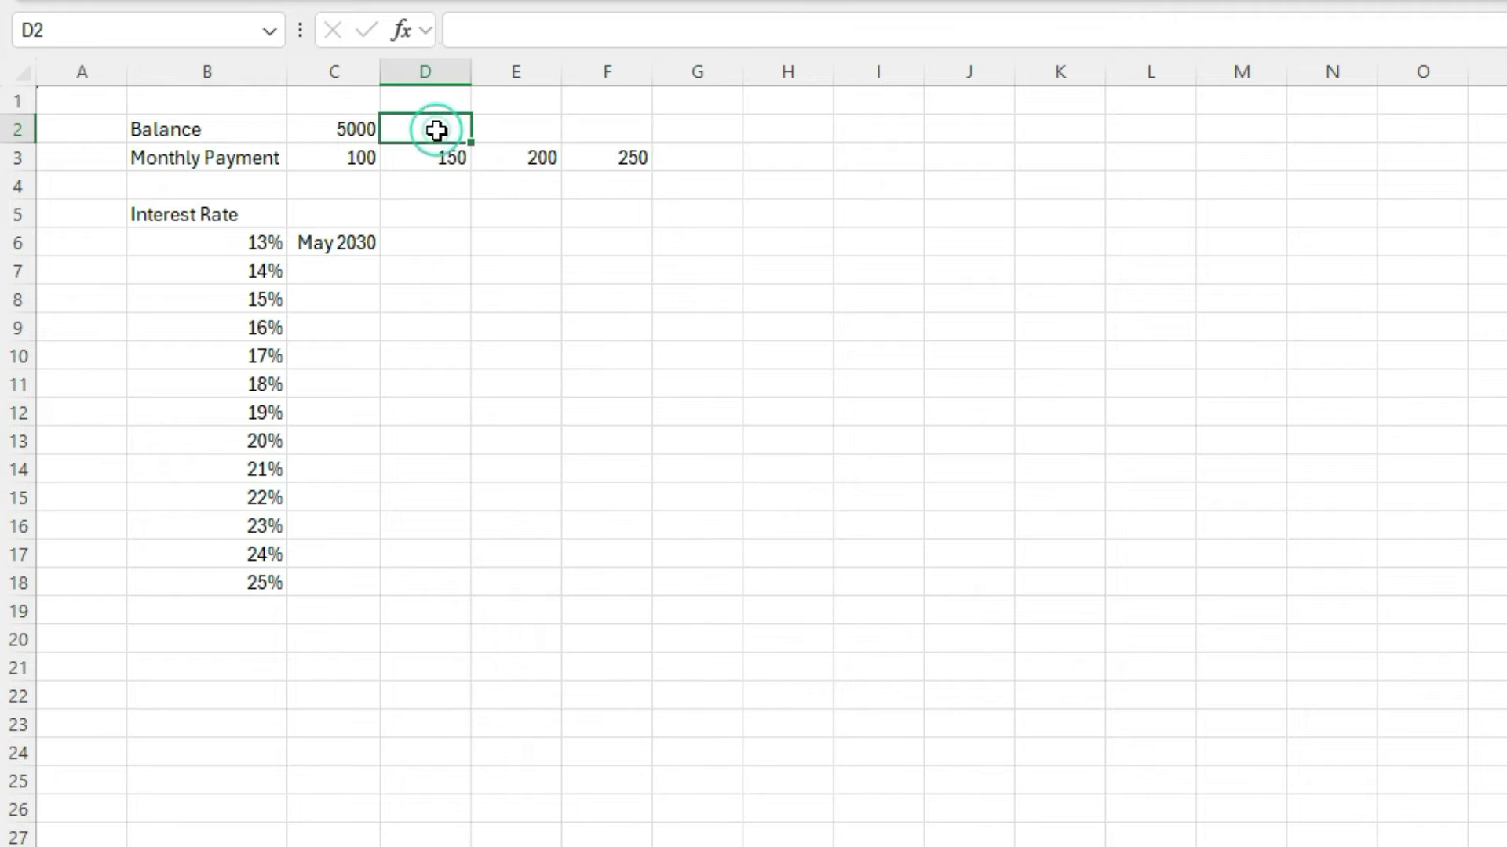
{"action": "left_click", "coordinate": [361, 126]}
{"action": "left_click_drag", "start_coordinate": [381, 142], "coordinate": [643, 128]}
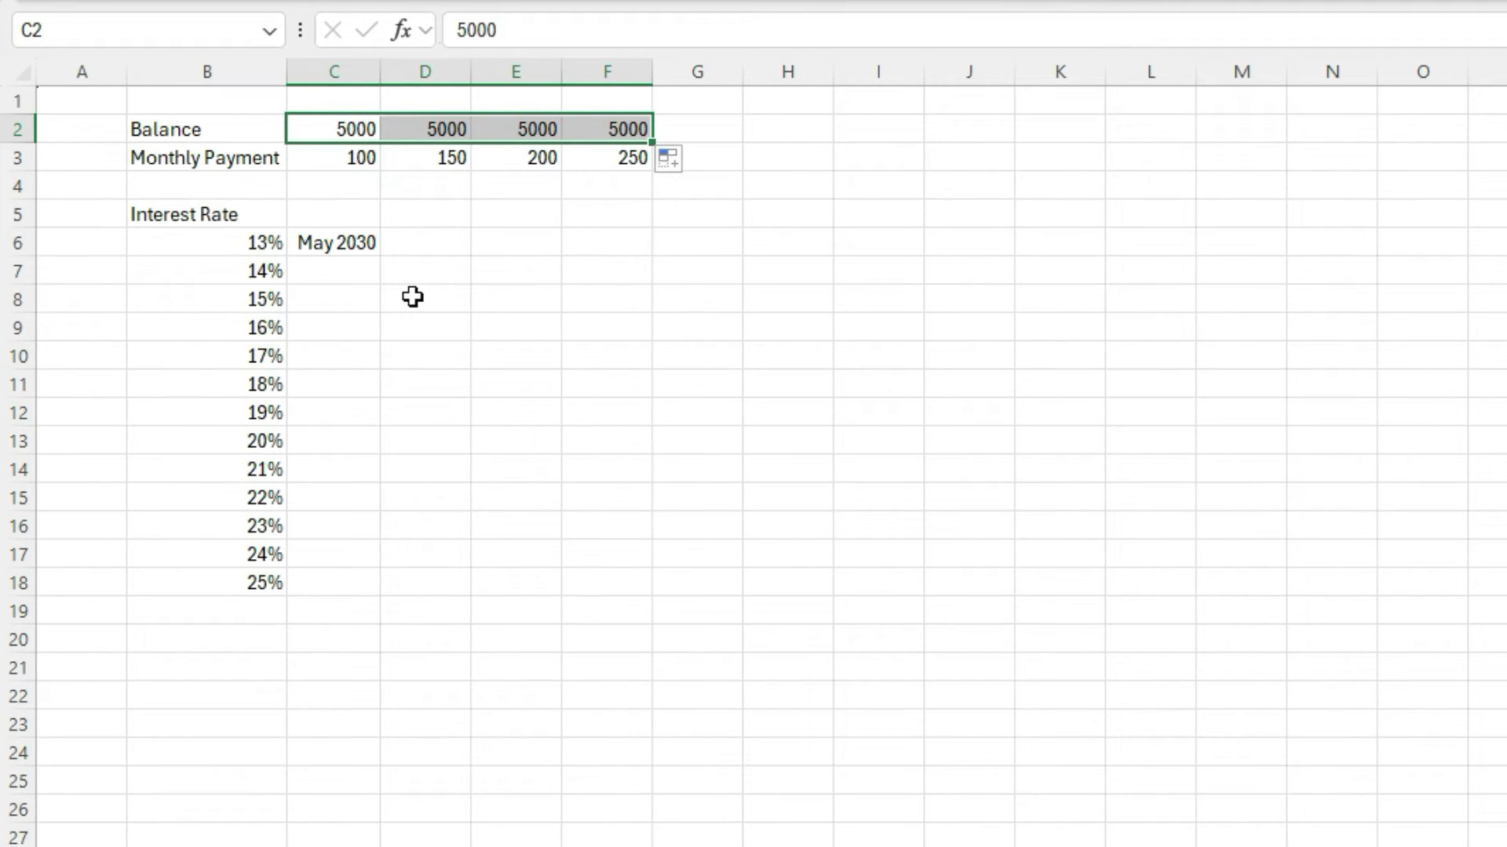
{"action": "left_click", "coordinate": [270, 244]}
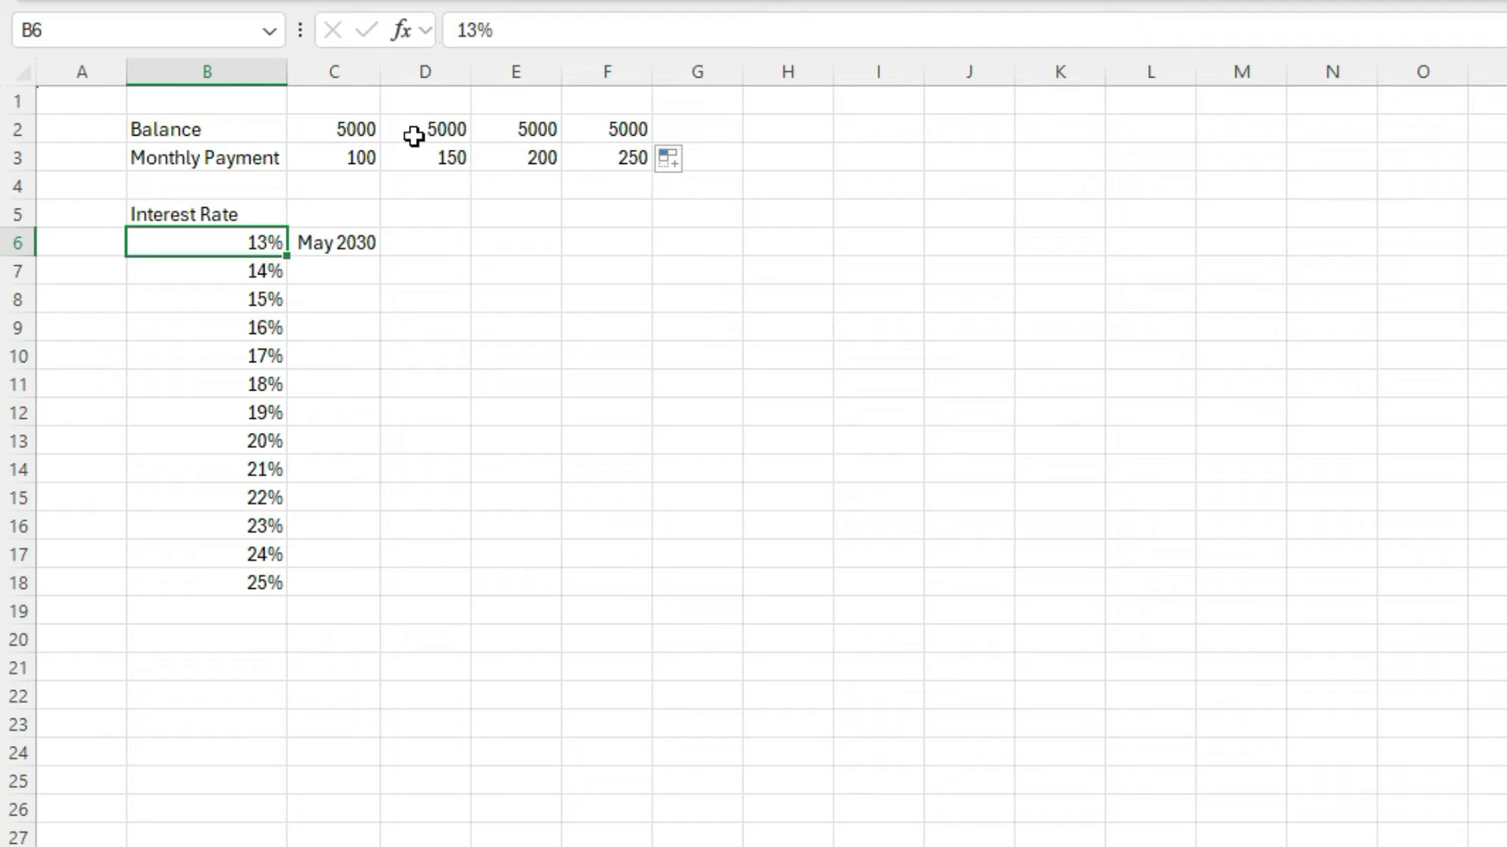
{"action": "left_click", "coordinate": [357, 243]}
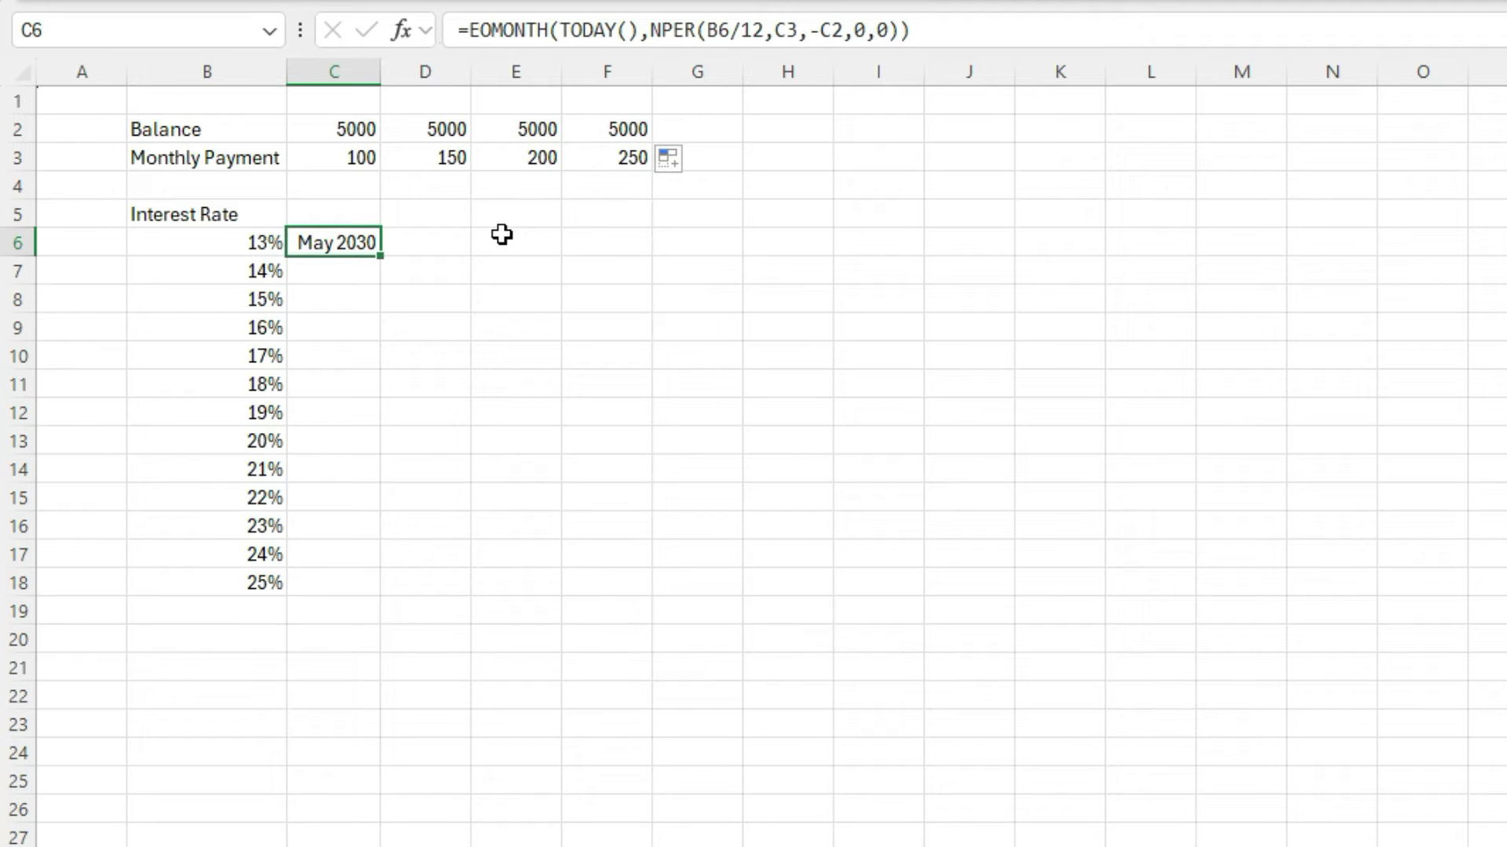
{"action": "left_click", "coordinate": [719, 30]}
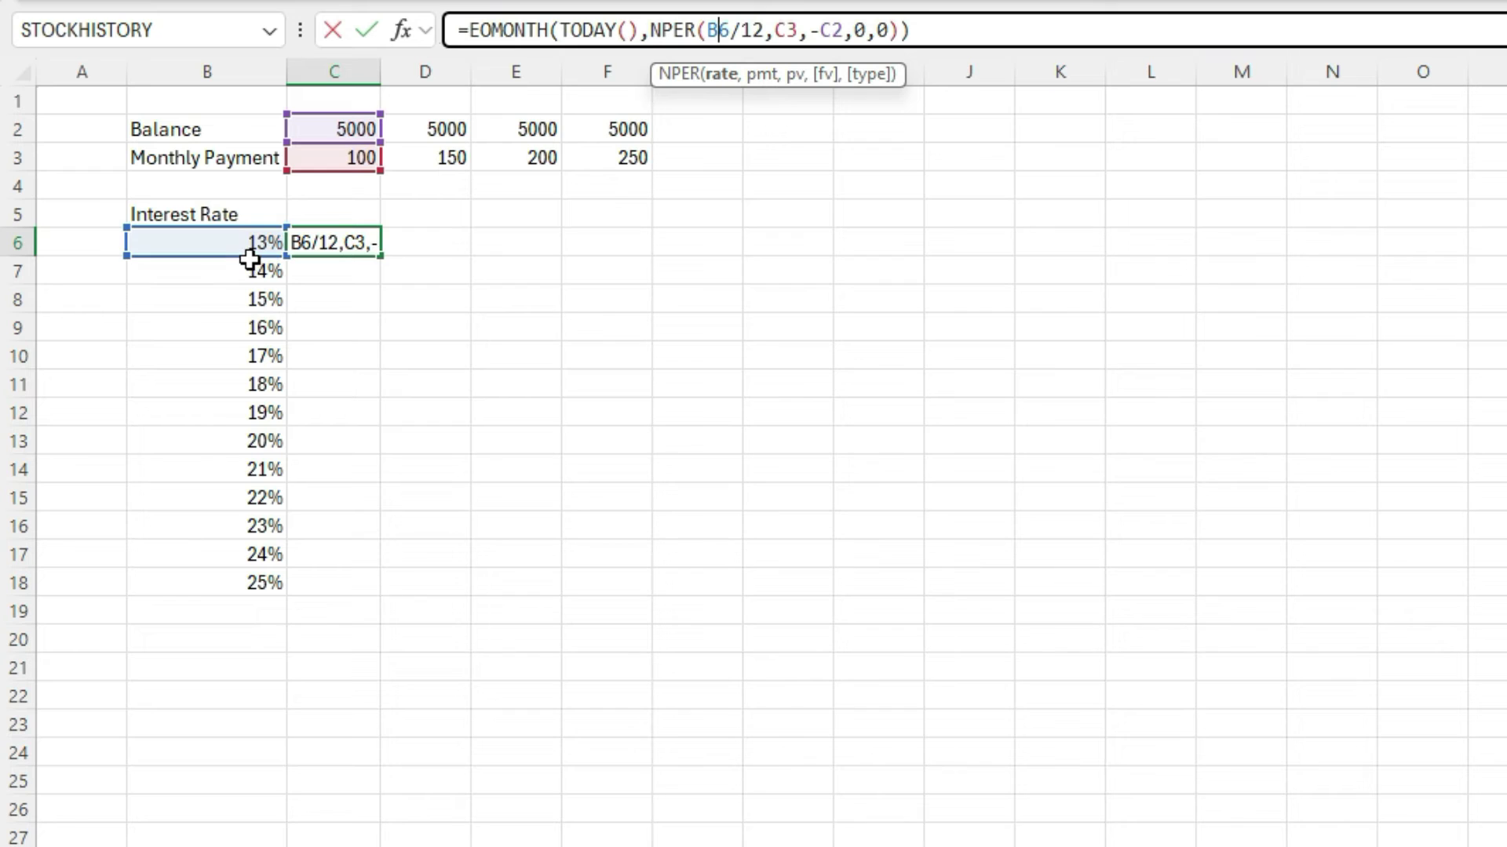
Change C6's formula references to $B6, C$3 and C$2 using F4
{"action": "key", "text": "F4"}
{"action": "key", "text": "F4"}
{"action": "key", "text": "F4"}
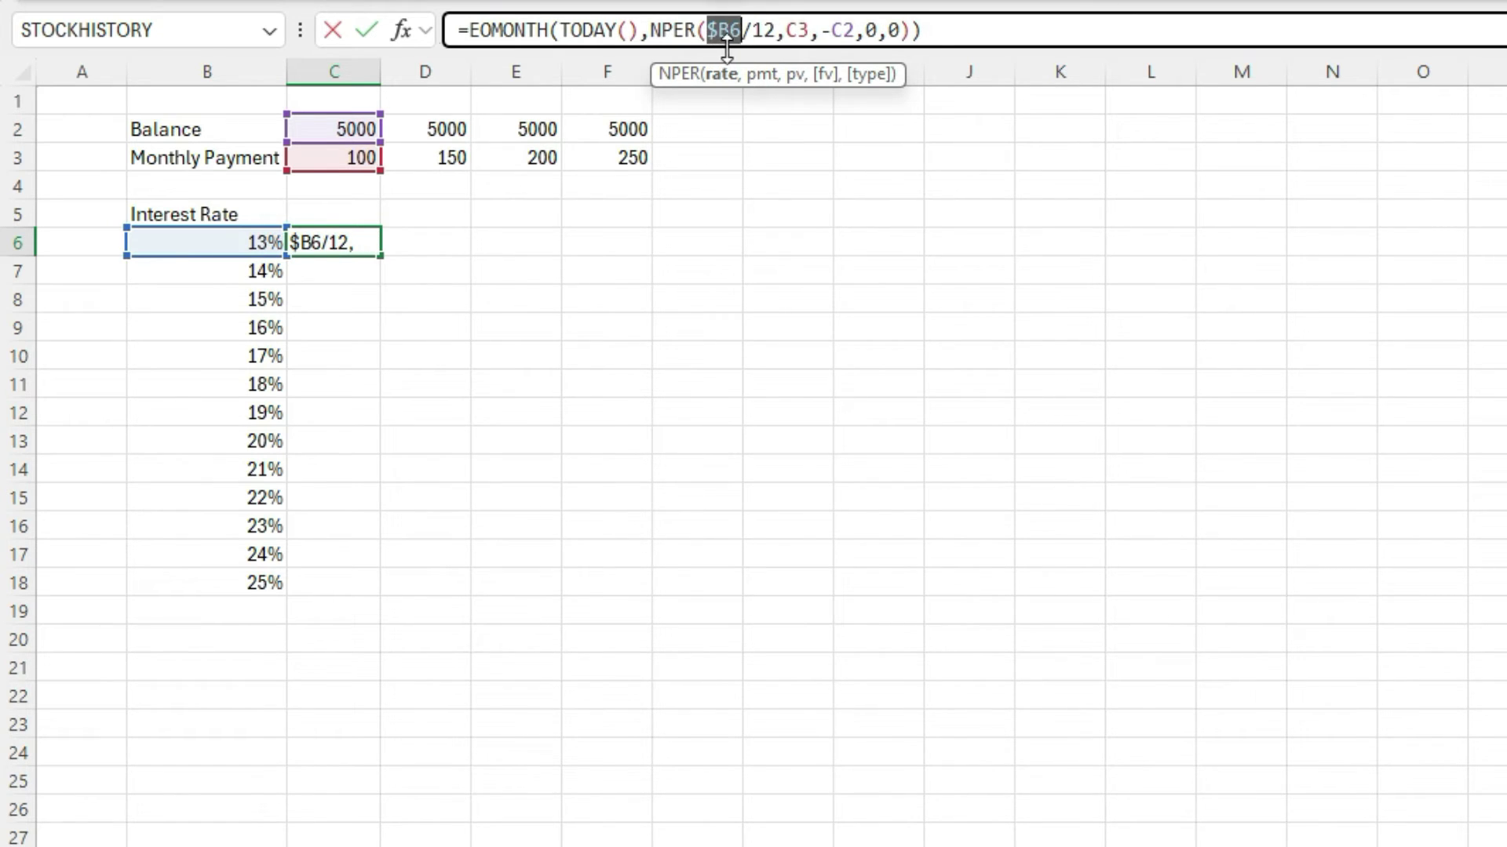
{"action": "left_click", "coordinate": [788, 28]}
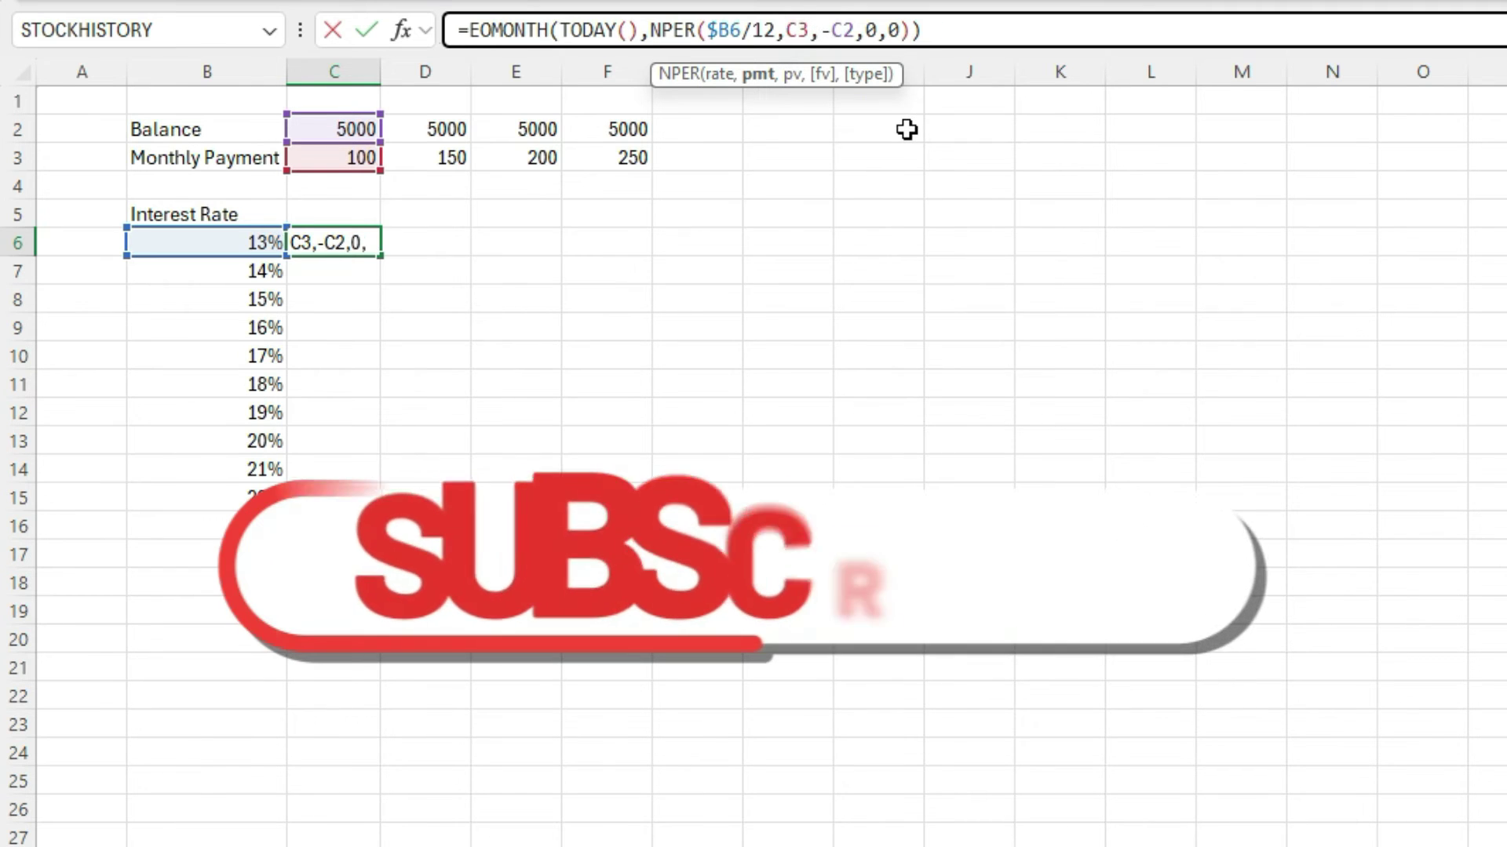
{"action": "key", "text": "F4"}
{"action": "key", "text": "F4"}
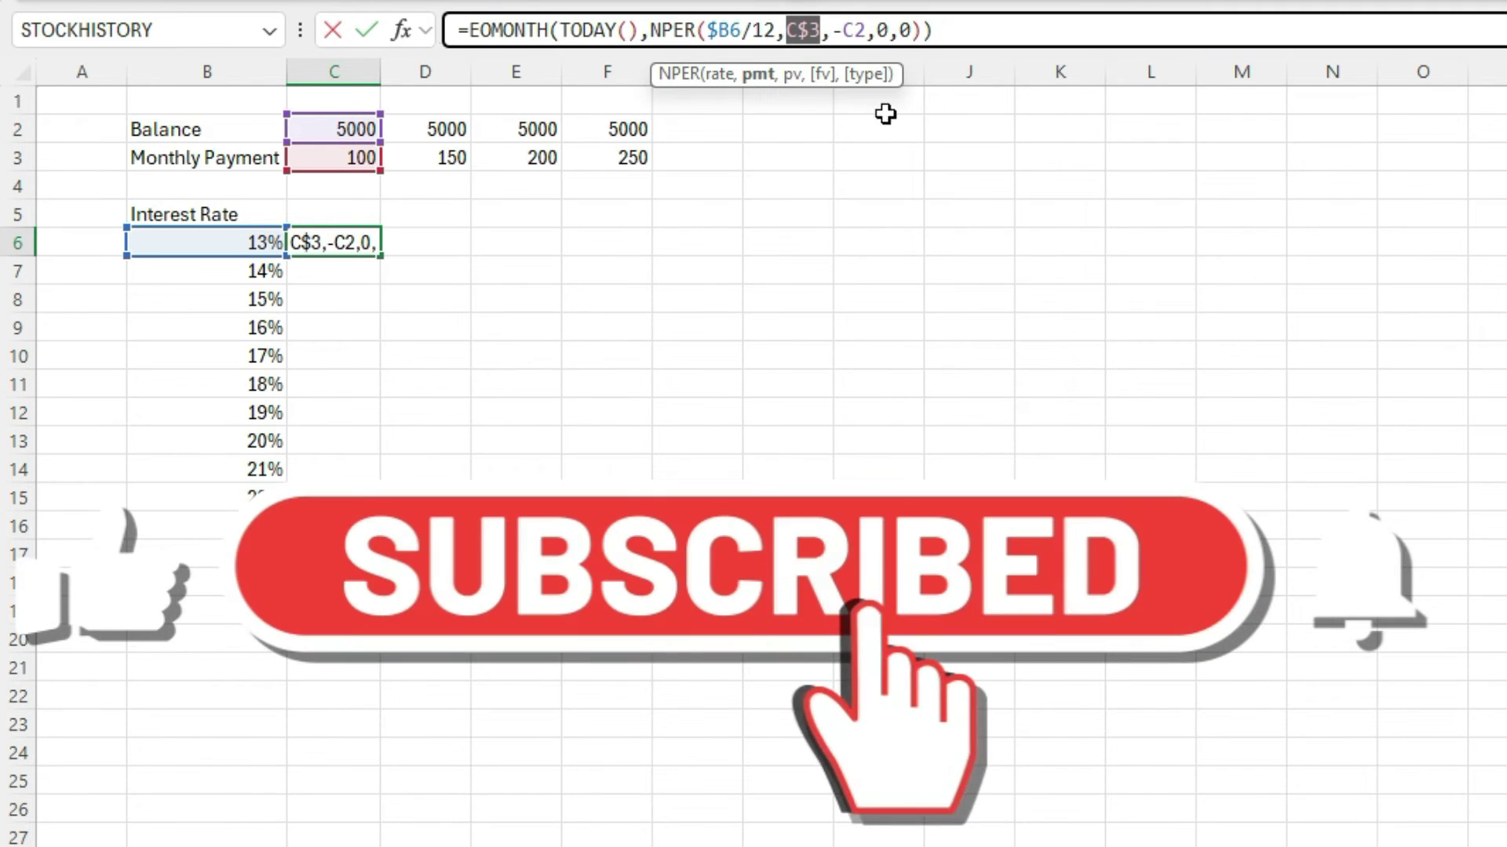
{"action": "left_click", "coordinate": [842, 31]}
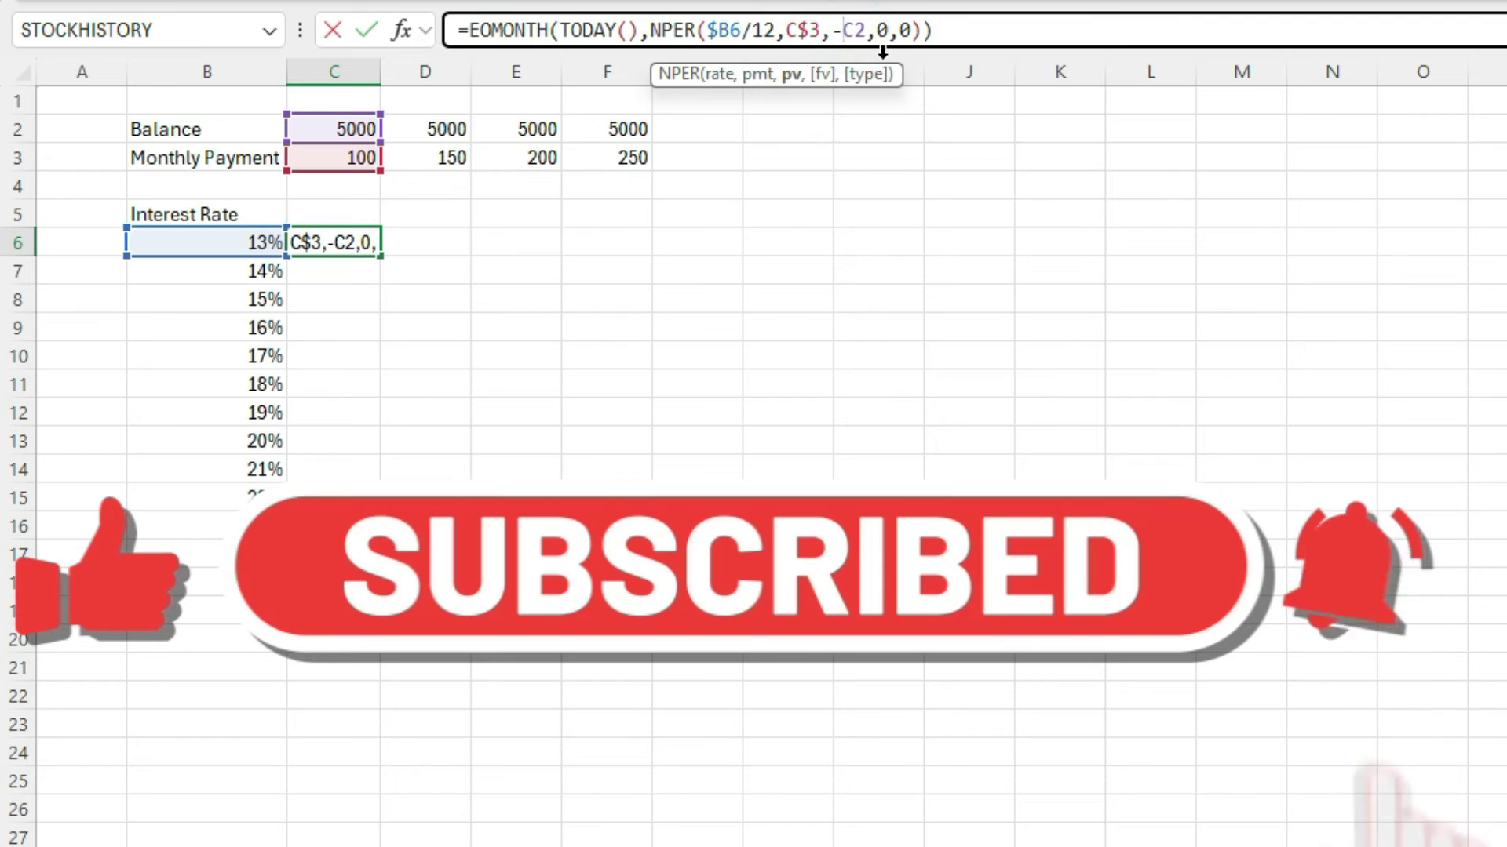
{"action": "key", "text": "F4"}
{"action": "key", "text": "F4"}
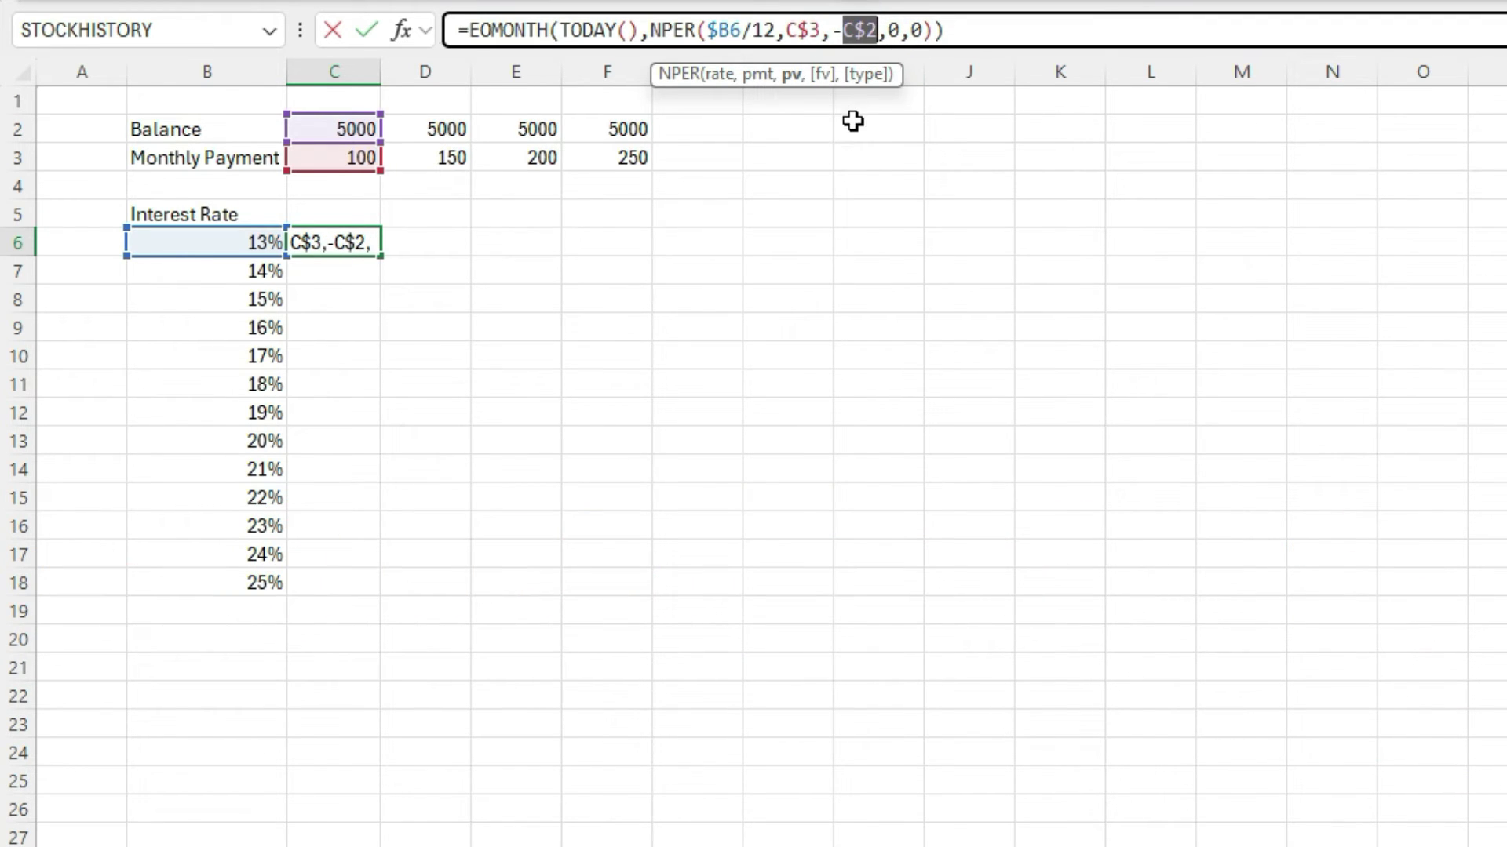
{"action": "key", "text": "Return"}
{"action": "key", "text": "Up"}
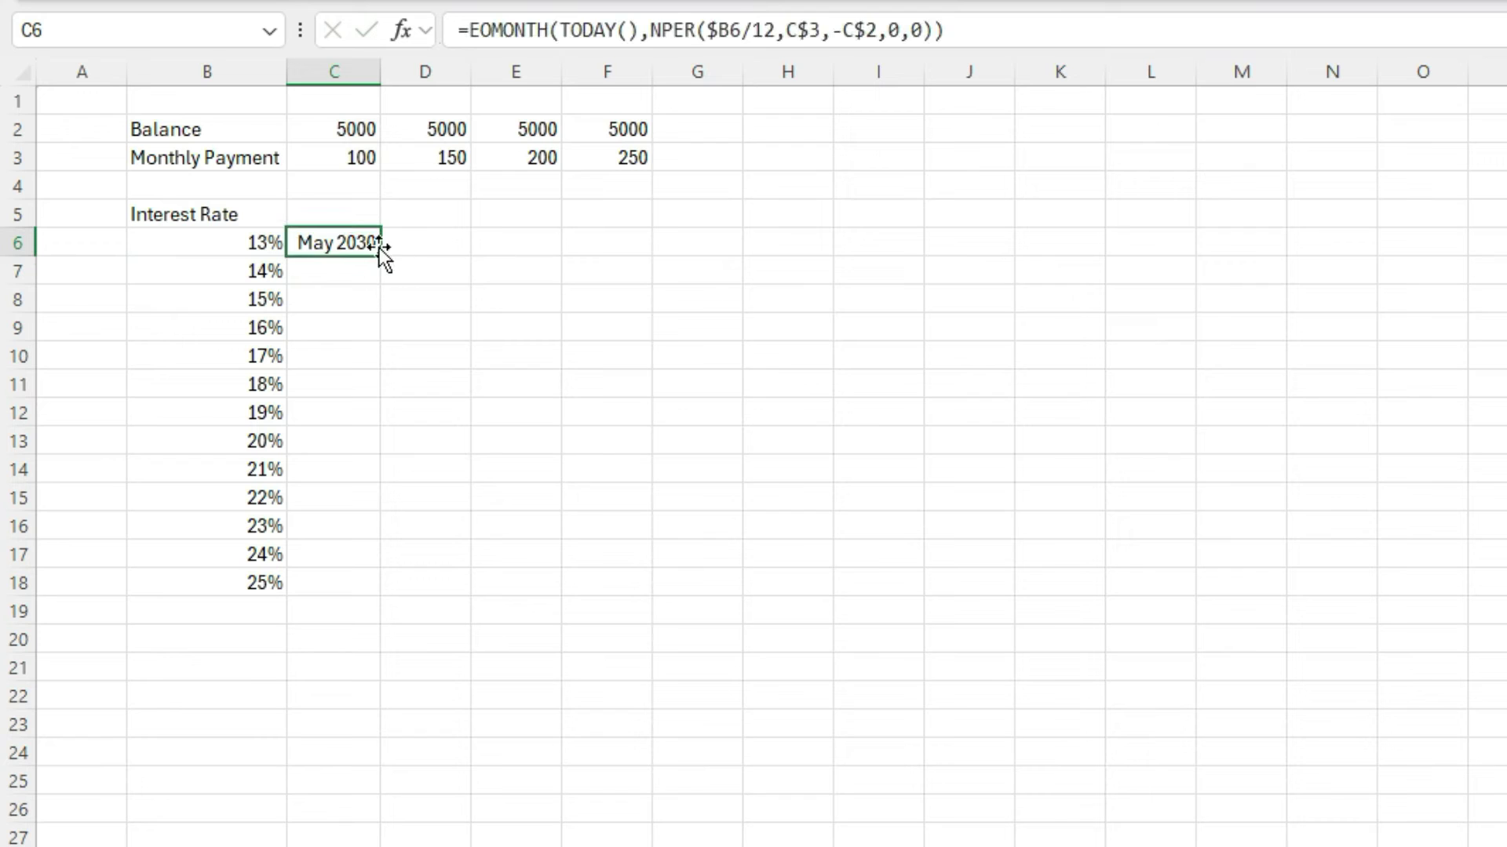
Fill the C6 payoff formula down to C18, revealing #NUM! errors at 24% and 25%
{"action": "left_click_drag", "start_coordinate": [381, 255], "coordinate": [383, 593]}
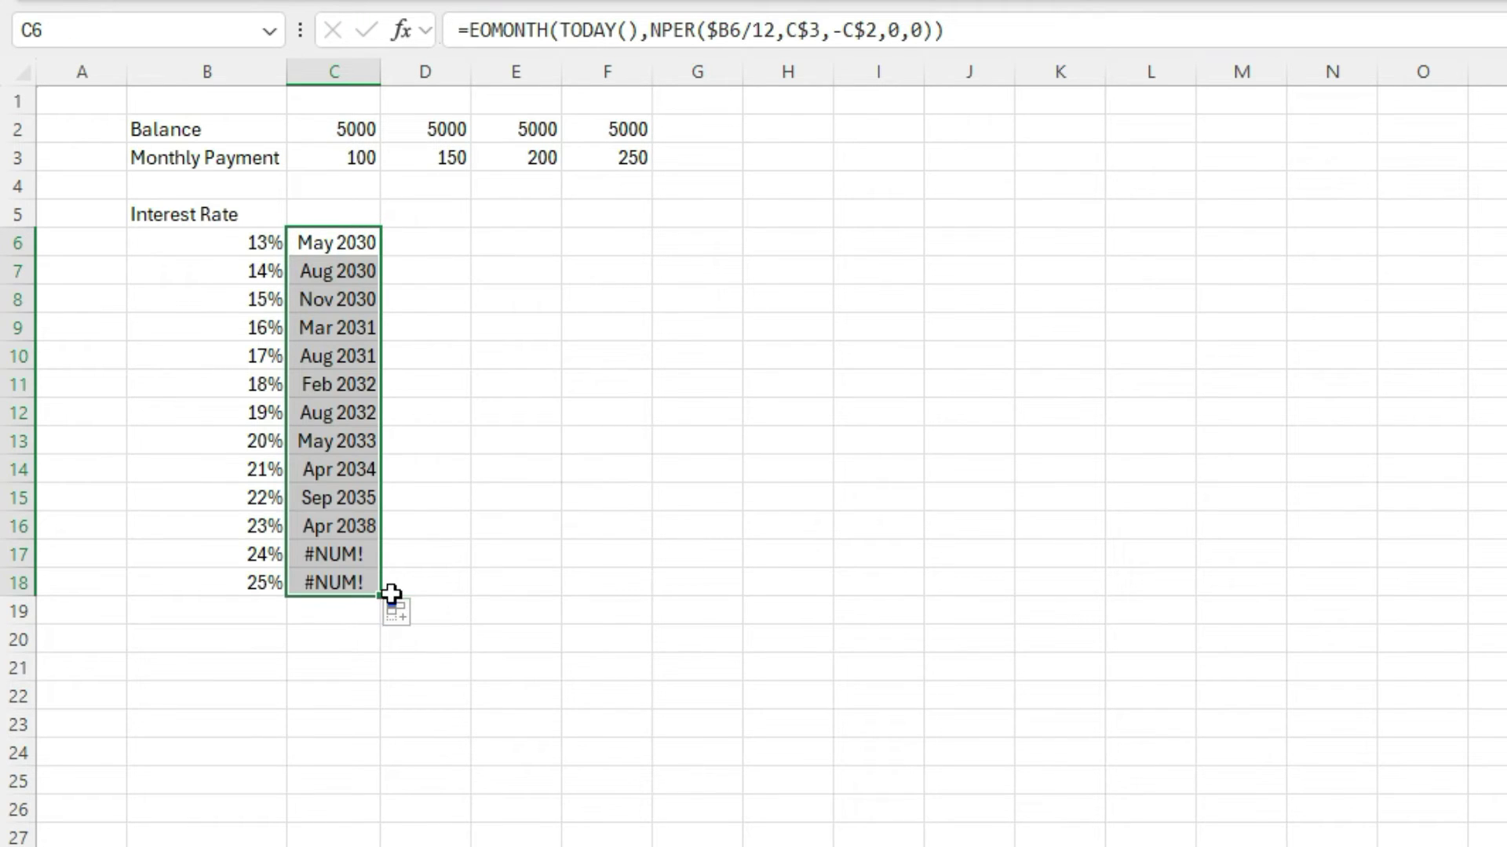
{"action": "left_click", "coordinate": [365, 555]}
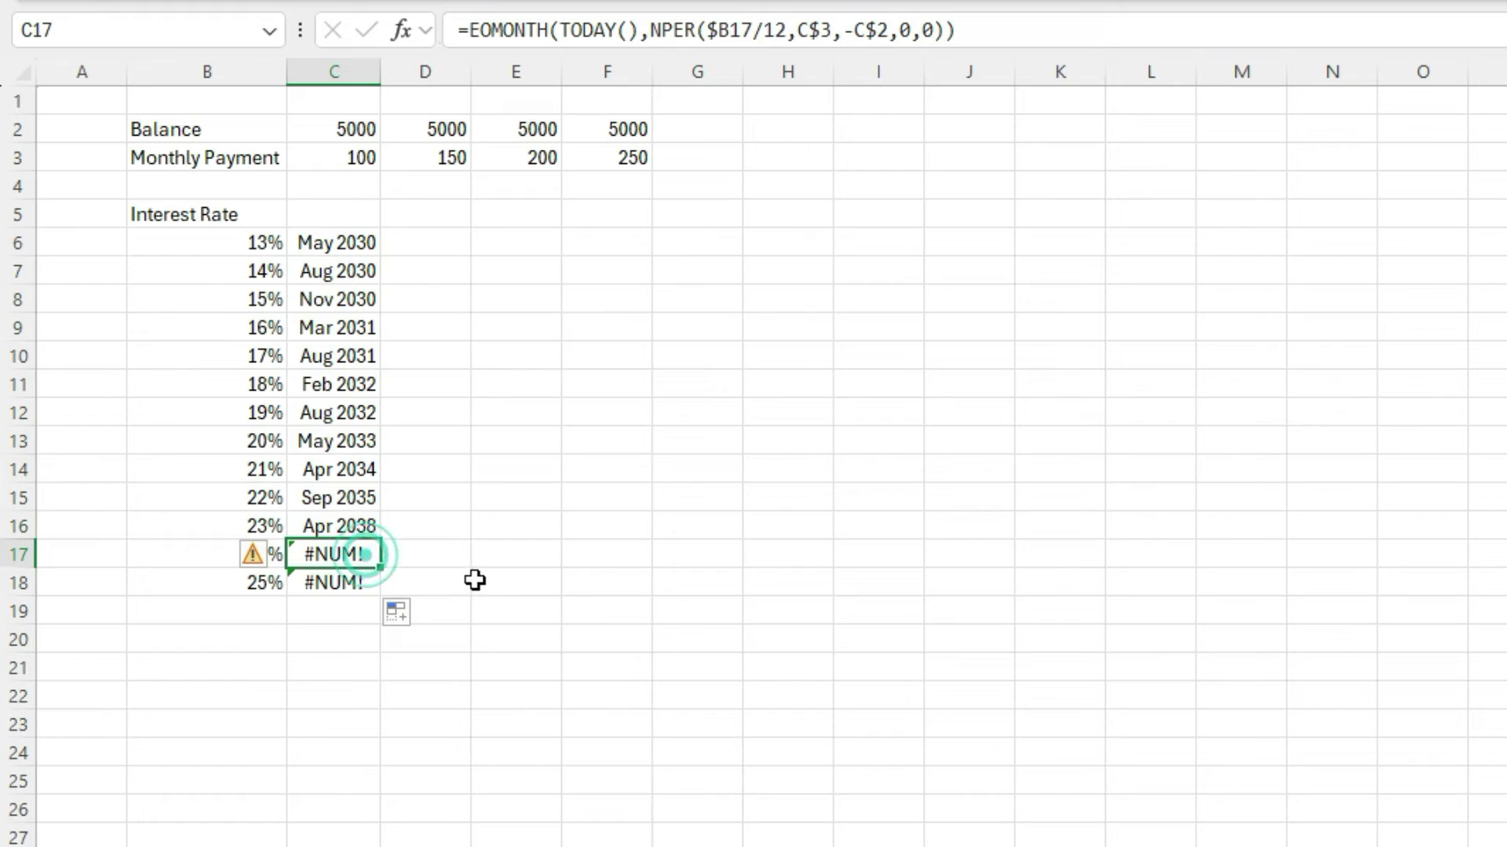
{"action": "left_click", "coordinate": [356, 593]}
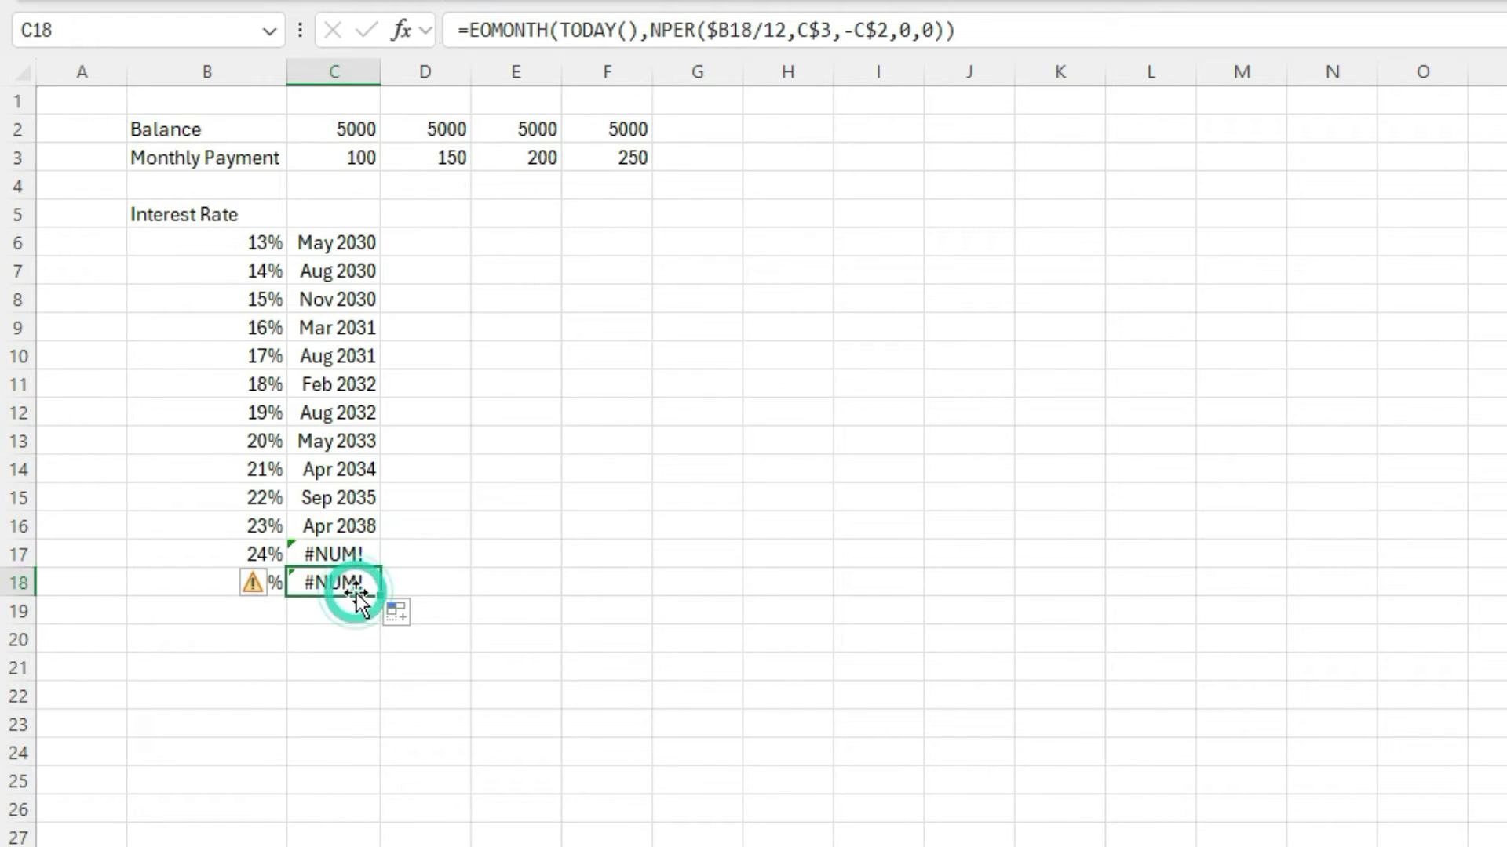
{"action": "left_click", "coordinate": [251, 554]}
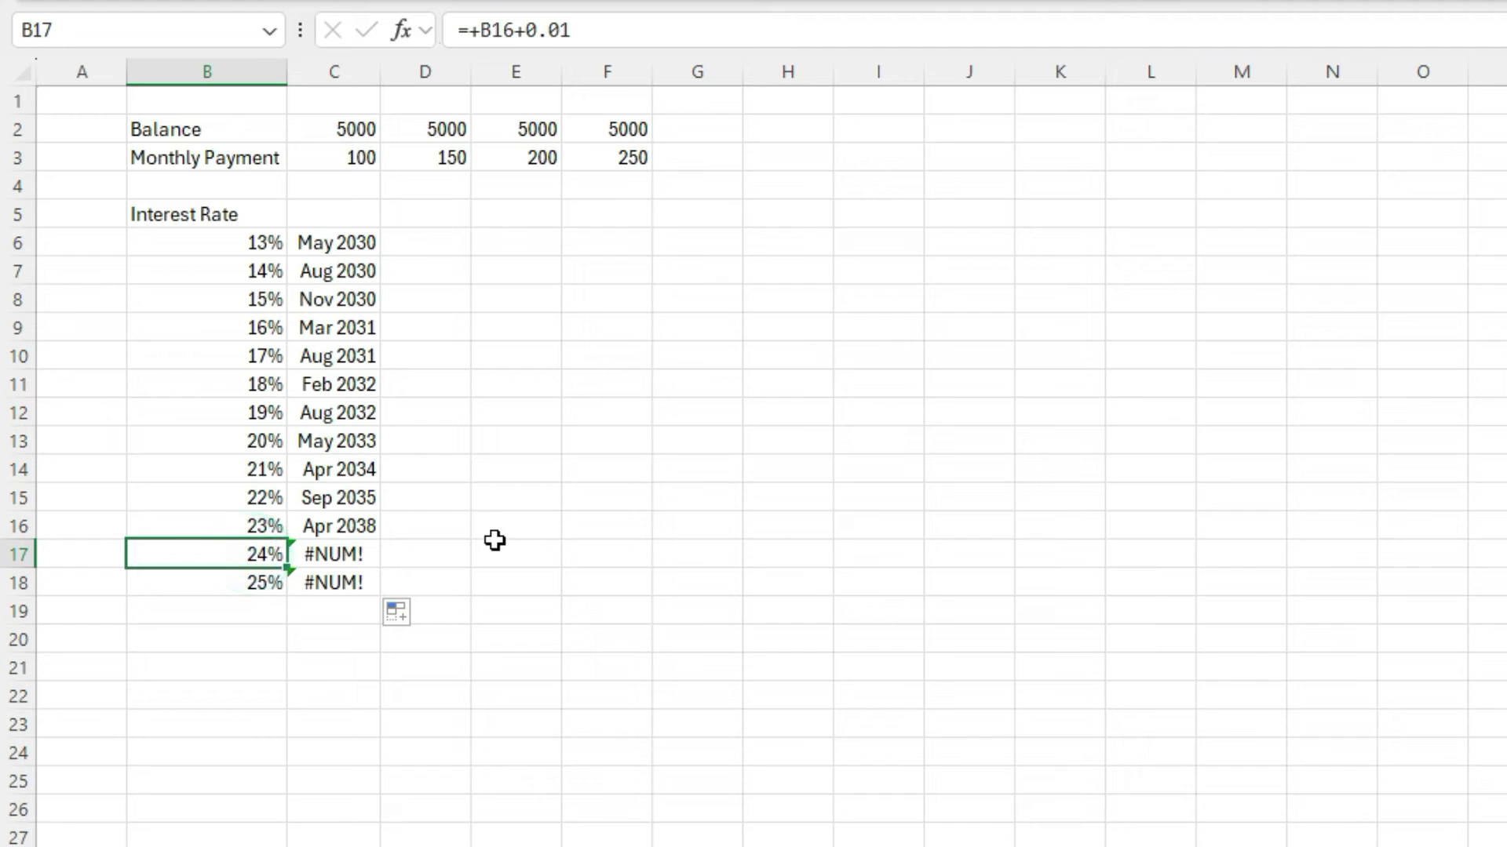
{"action": "left_click", "coordinate": [322, 158]}
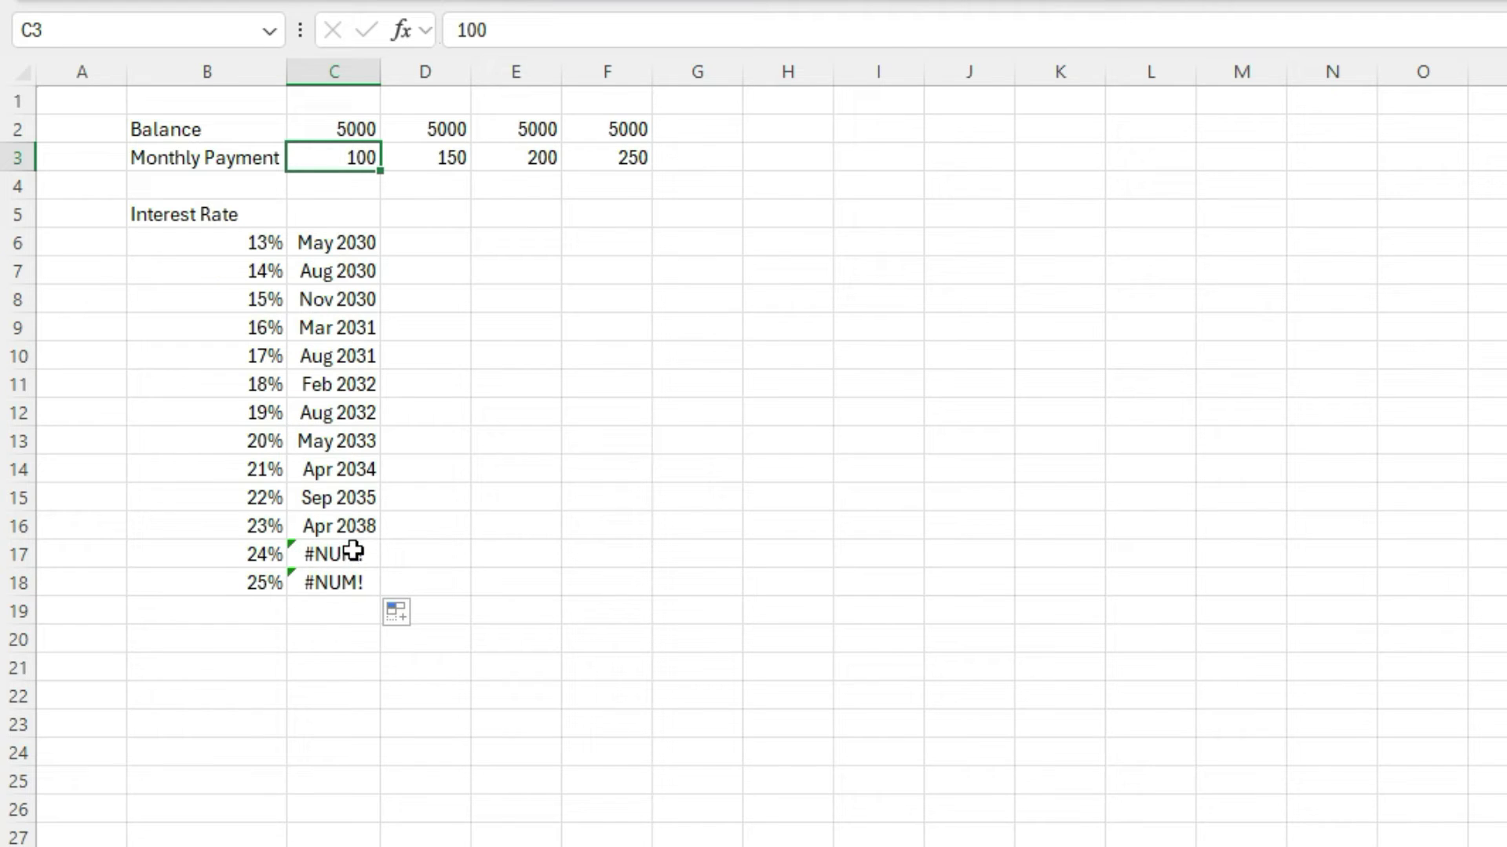
Delete the #NUM! errors in C17:C18 and review the 23% payoff formula
{"action": "left_click_drag", "start_coordinate": [353, 552], "coordinate": [353, 572]}
{"action": "key", "text": "Delete"}
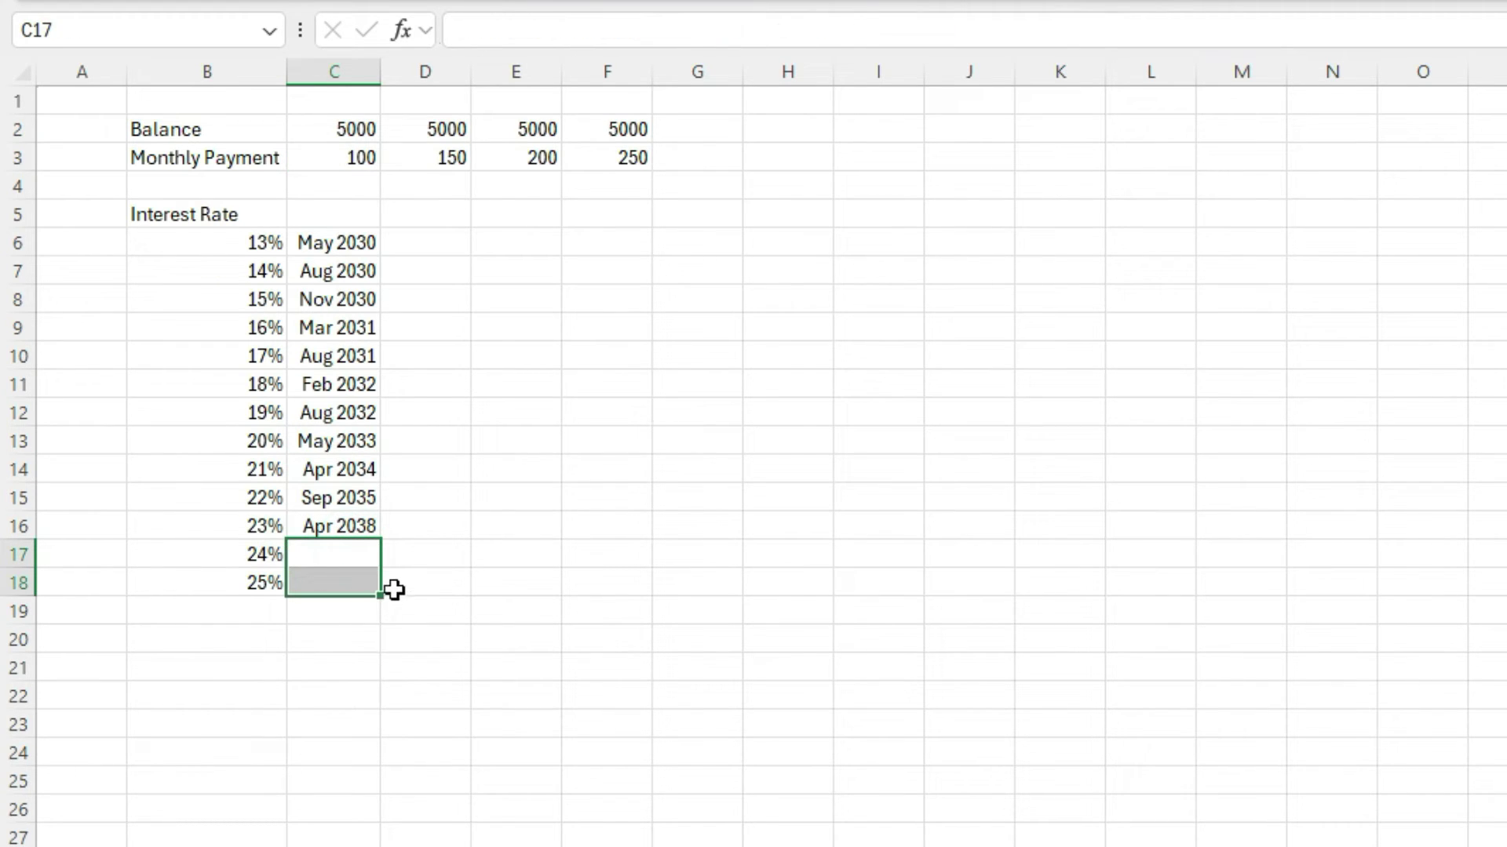
{"action": "left_click", "coordinate": [344, 526]}
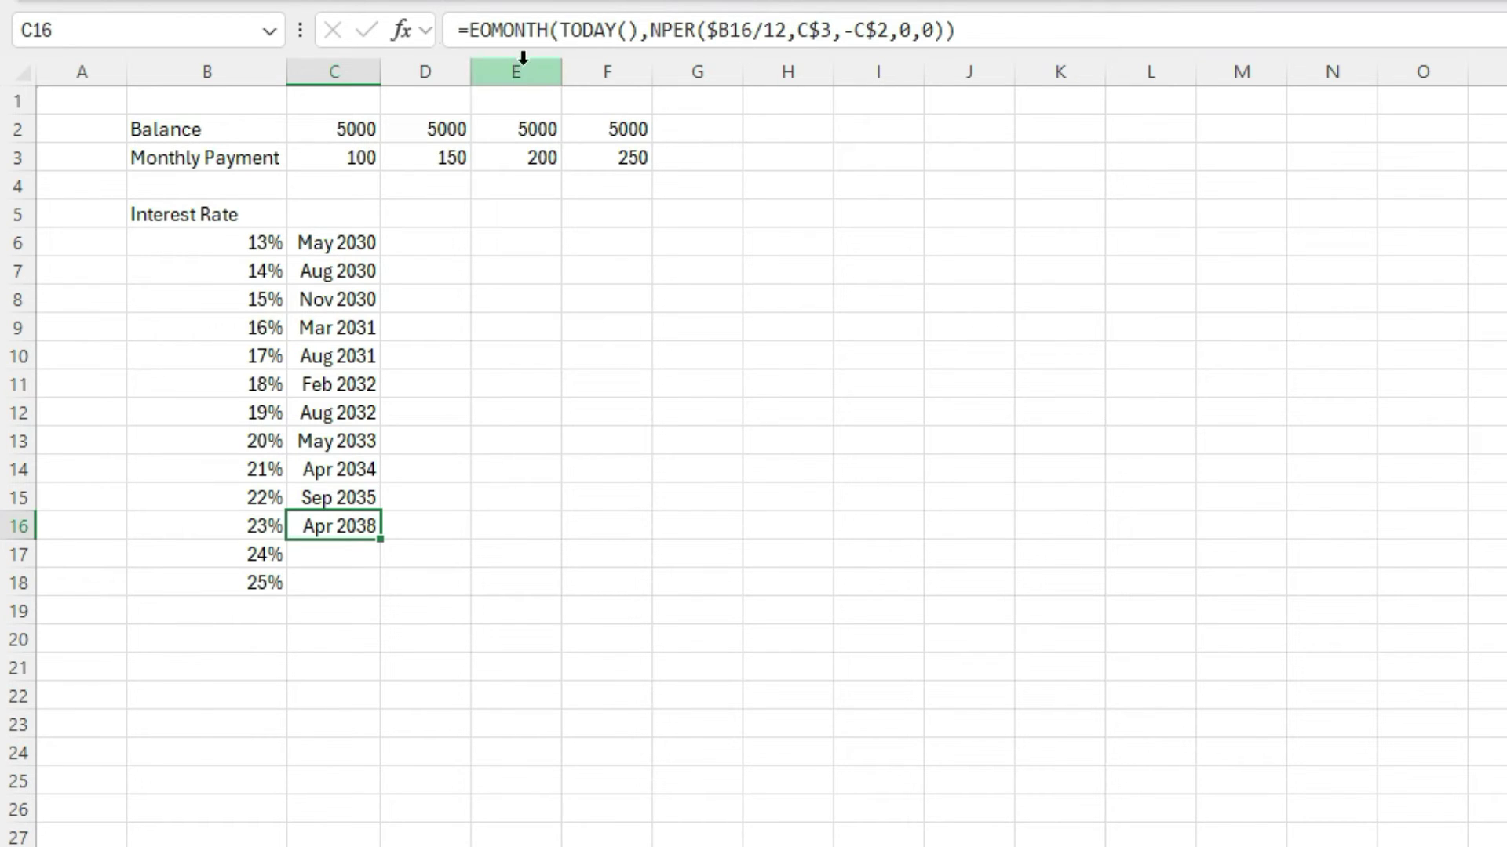
{"action": "left_click", "coordinate": [357, 239]}
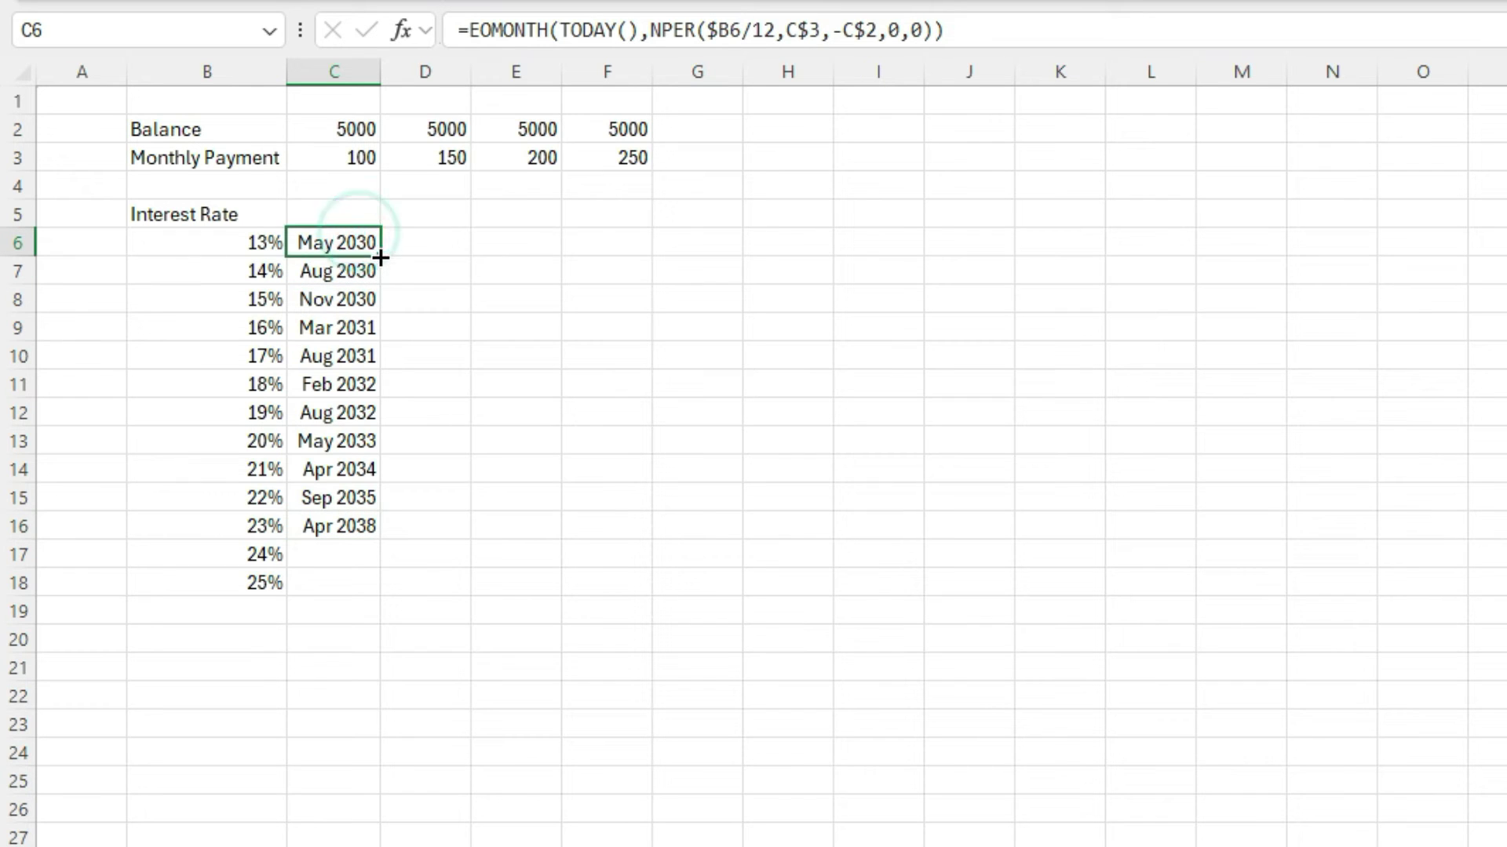
Copy the 13% payoff formula across to F6, then fill D6:F6 down to row 18
{"action": "left_click_drag", "start_coordinate": [380, 258], "coordinate": [625, 236]}
{"action": "left_click", "coordinate": [423, 243]}
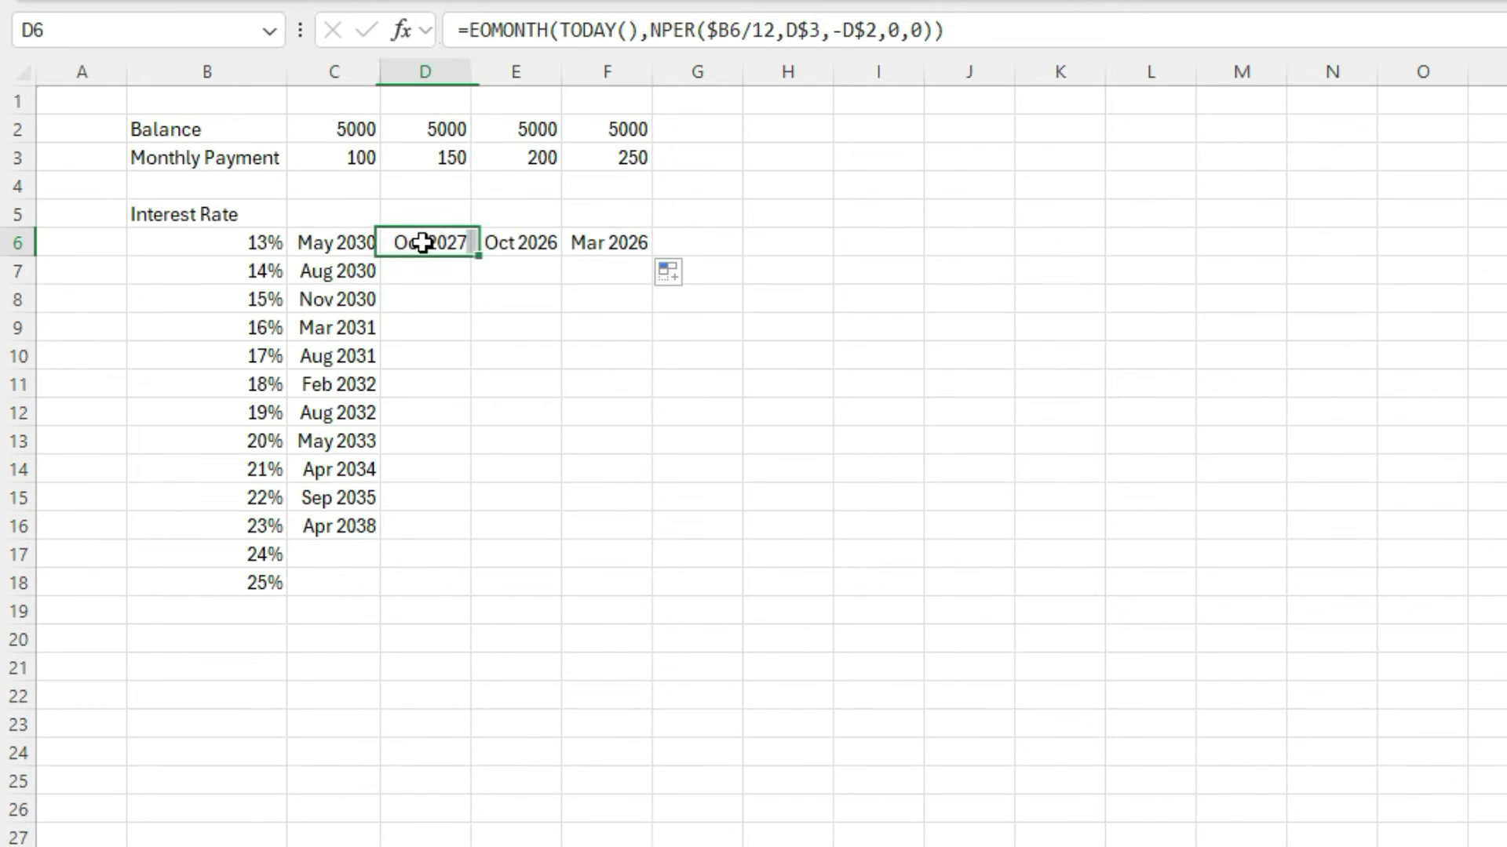
{"action": "left_click_drag", "start_coordinate": [423, 243], "coordinate": [648, 585]}
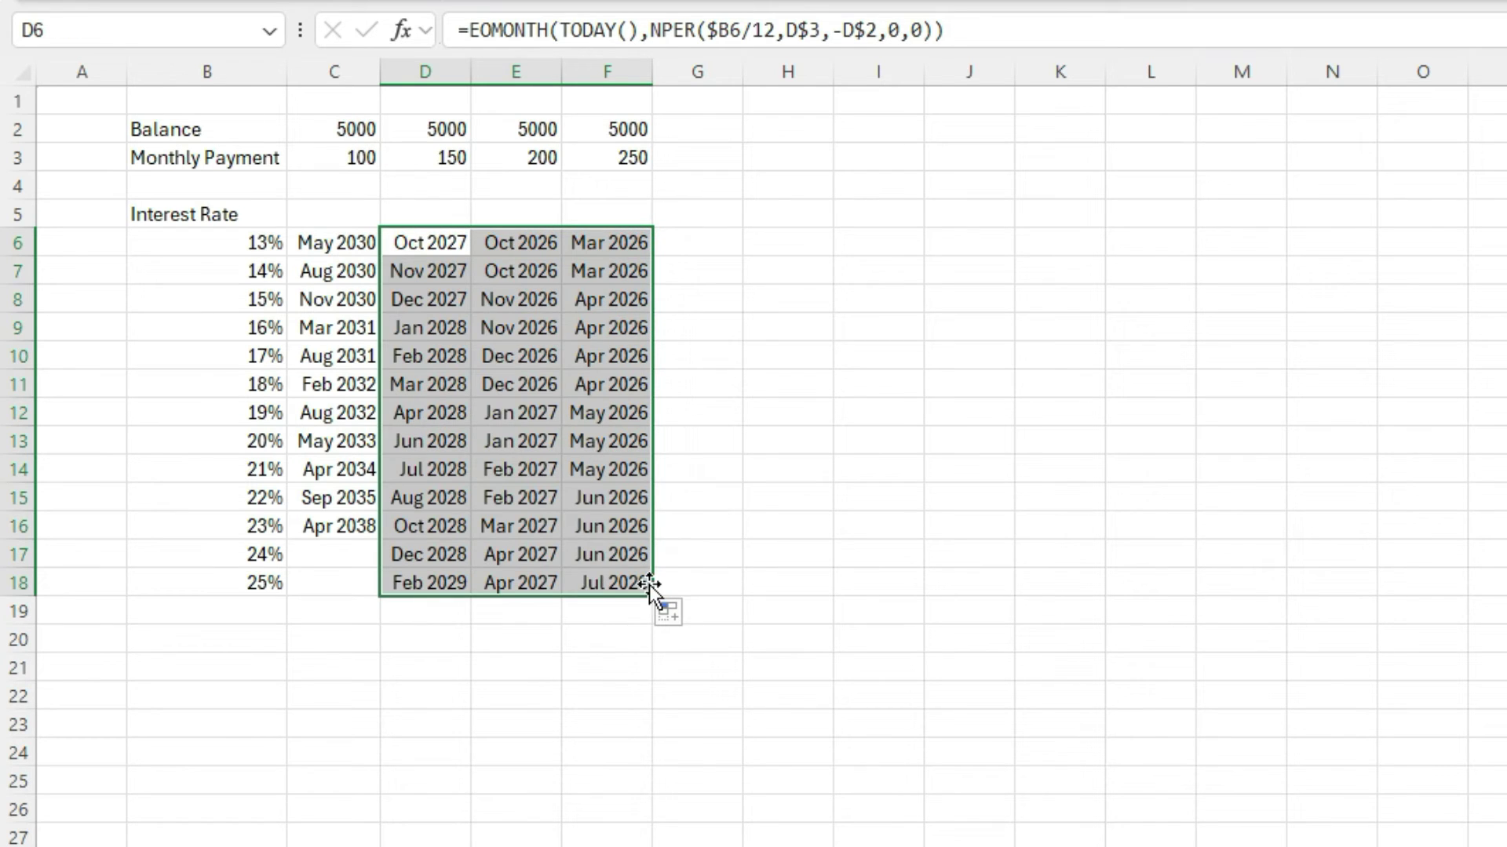
{"action": "left_click", "coordinate": [599, 651]}
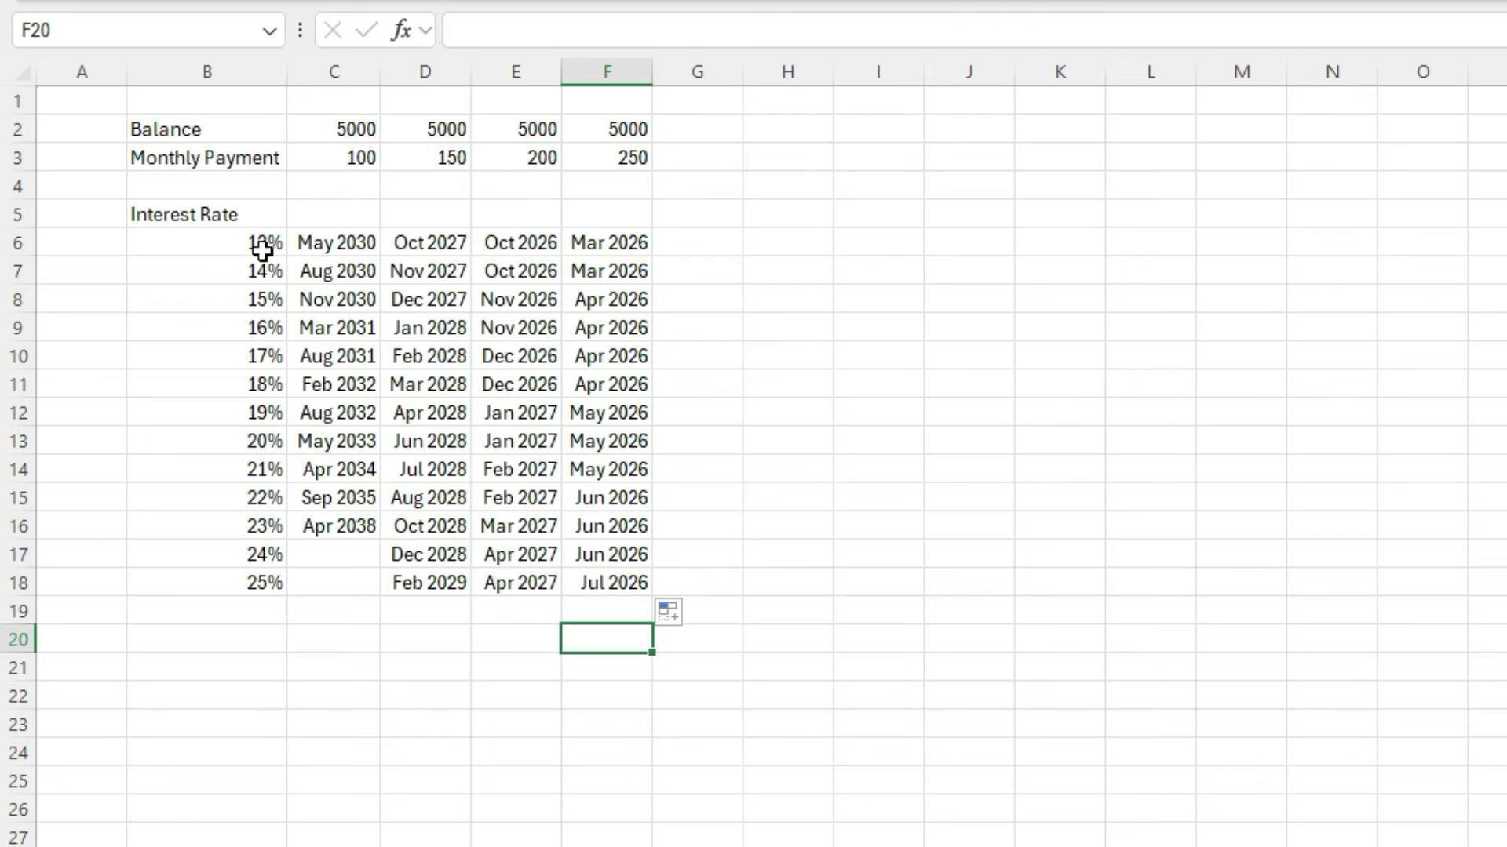
{"action": "left_click", "coordinate": [325, 240]}
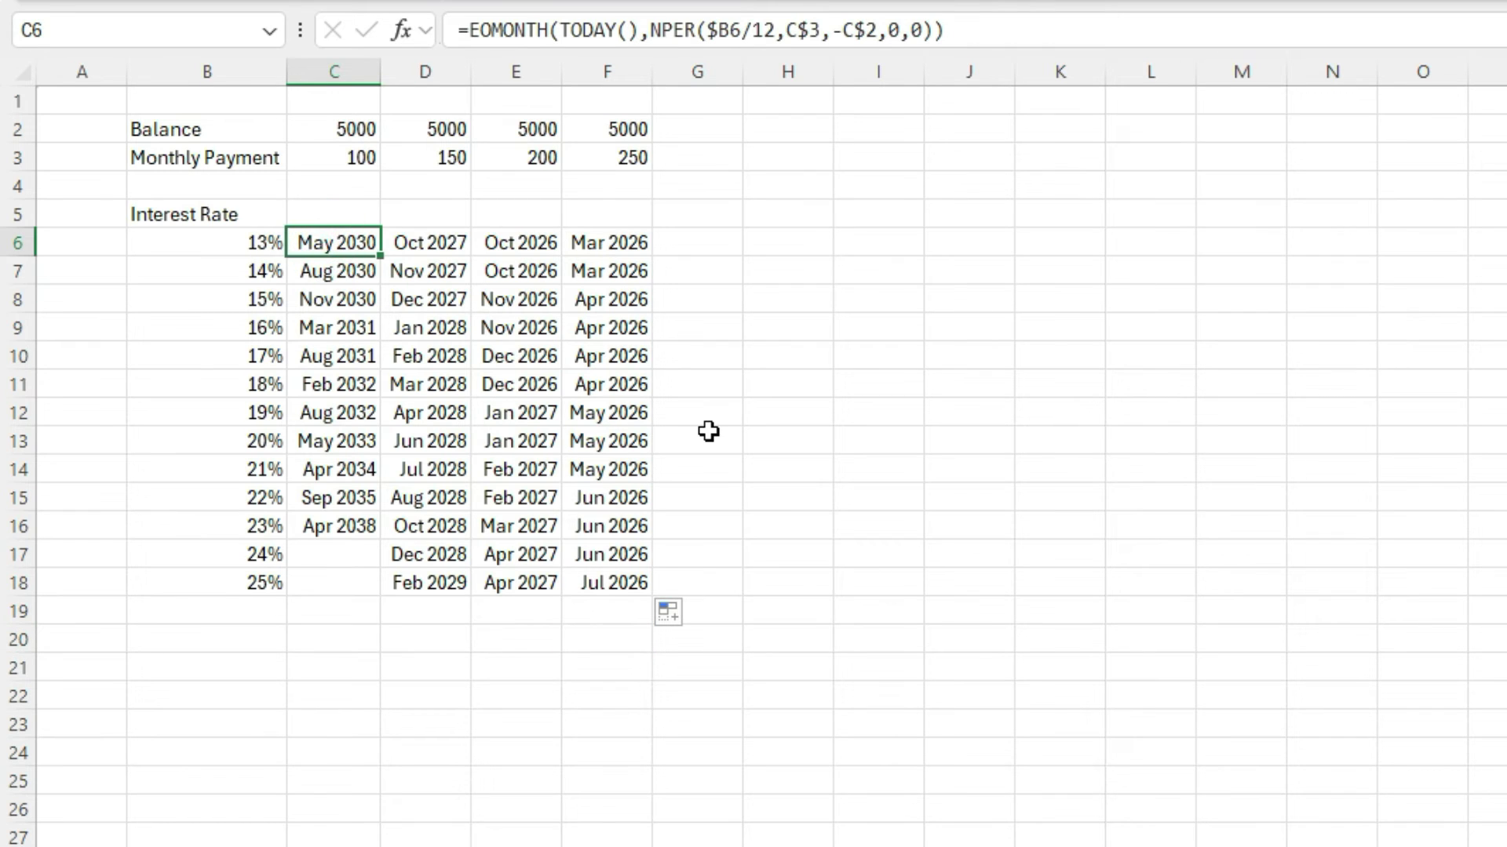
{"action": "key", "text": "Right"}
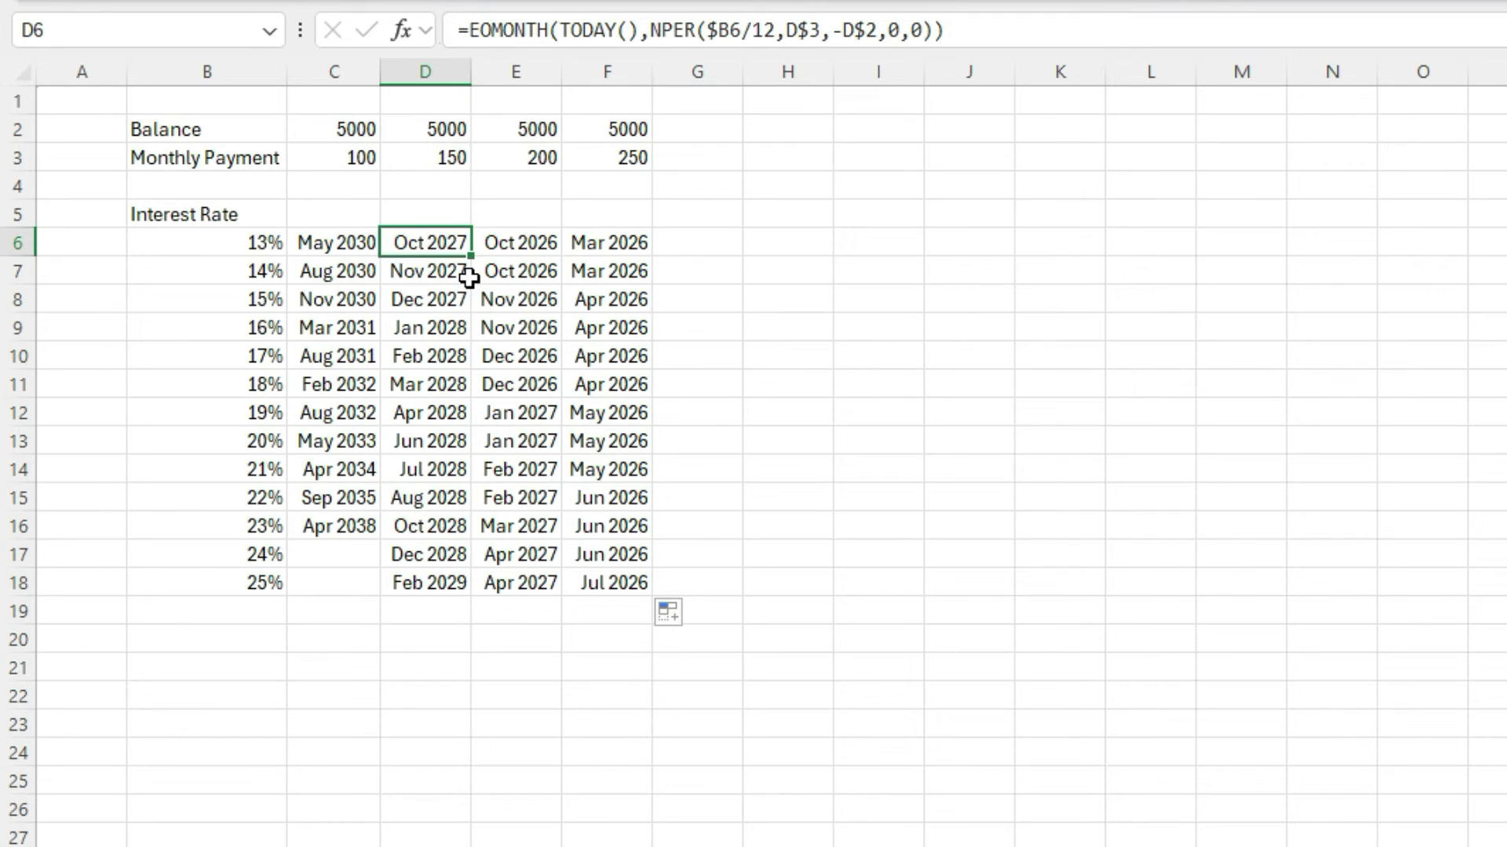
{"action": "key", "text": "Right"}
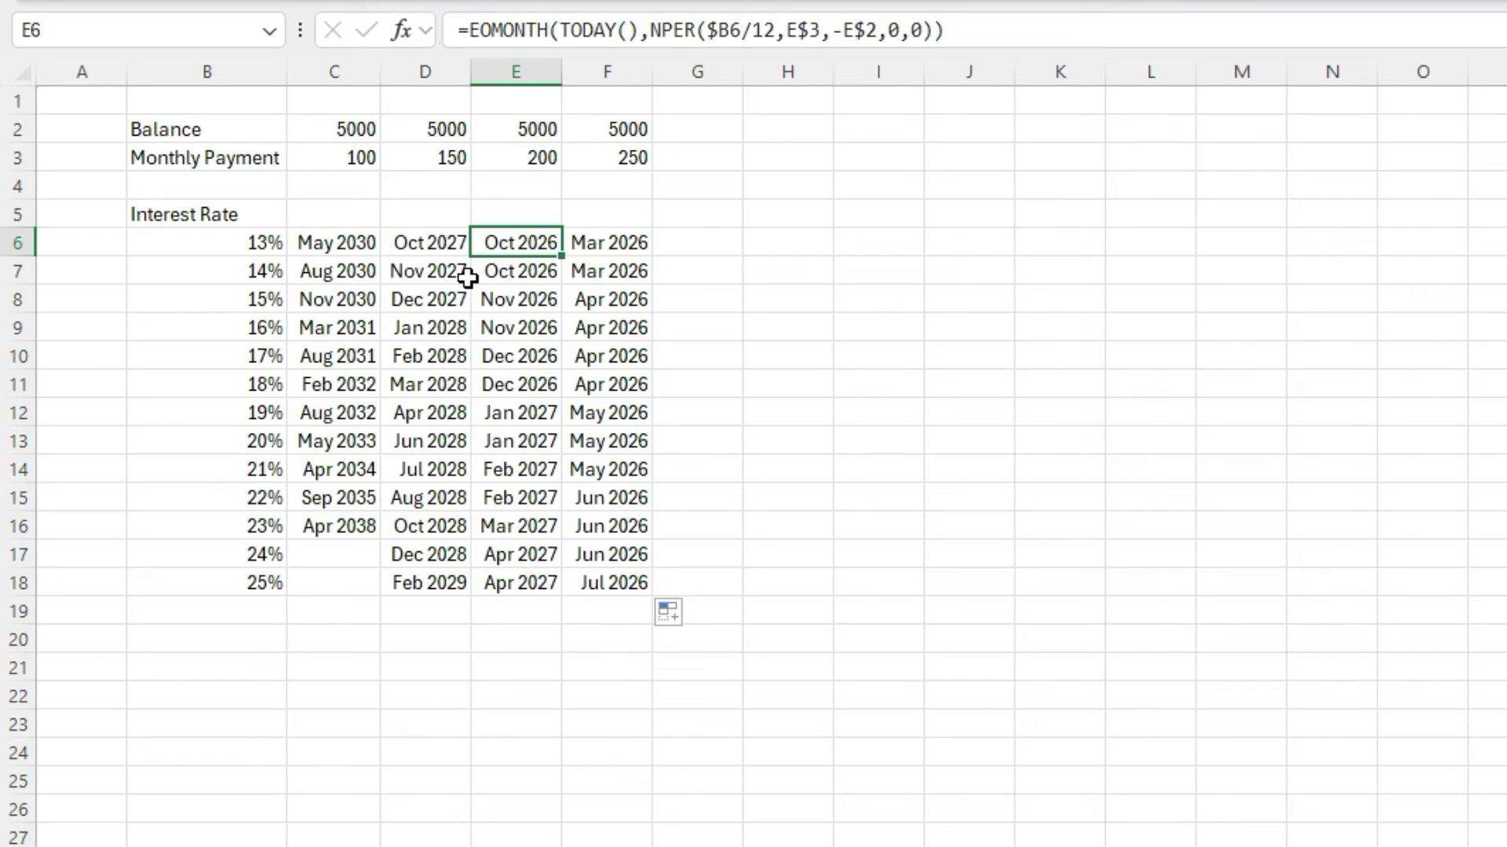
{"action": "key", "text": "Right"}
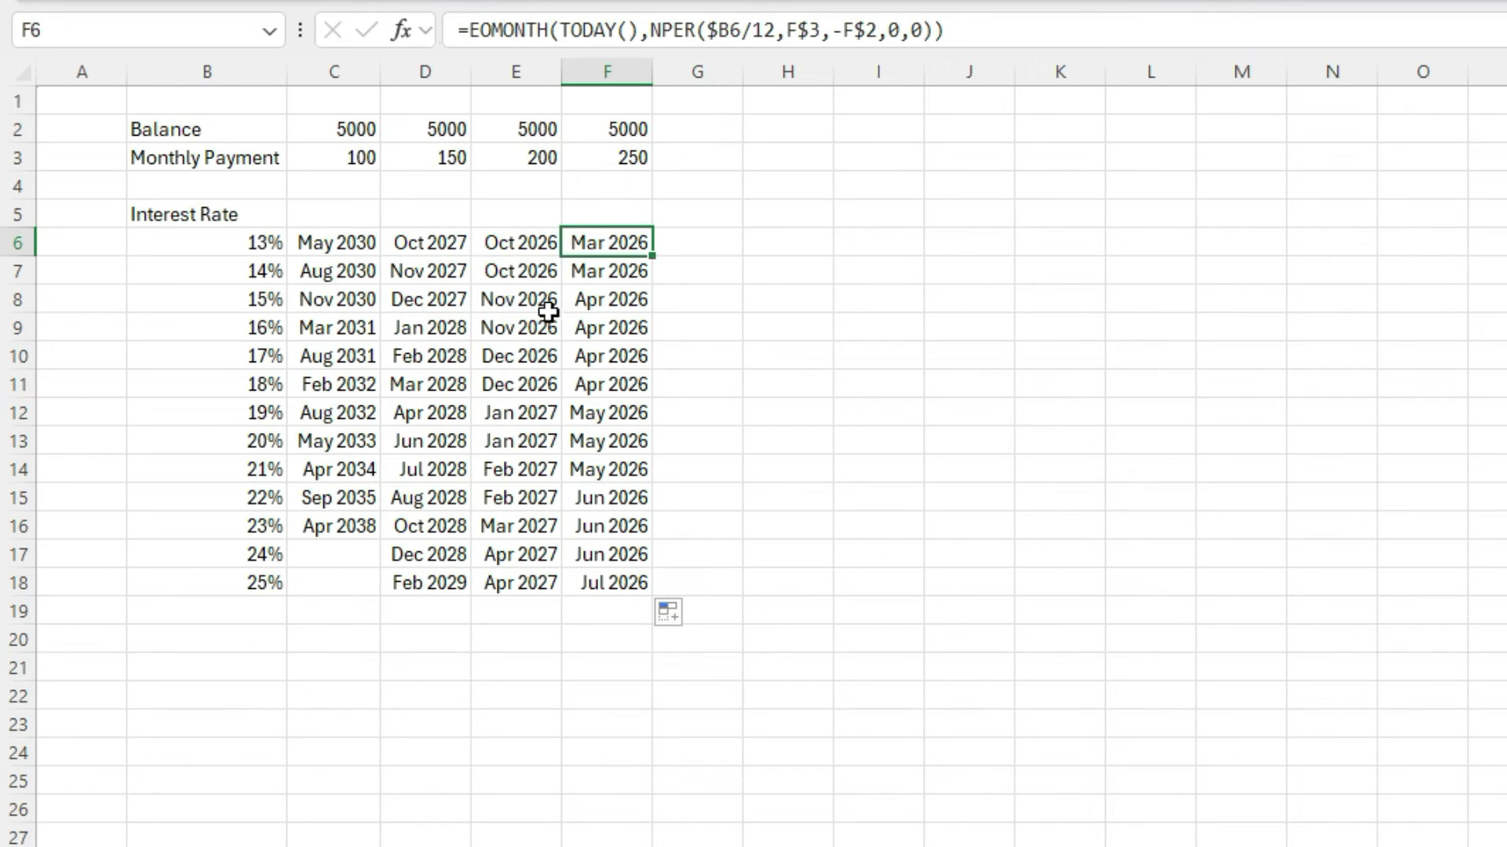
{"action": "left_click", "coordinate": [601, 290]}
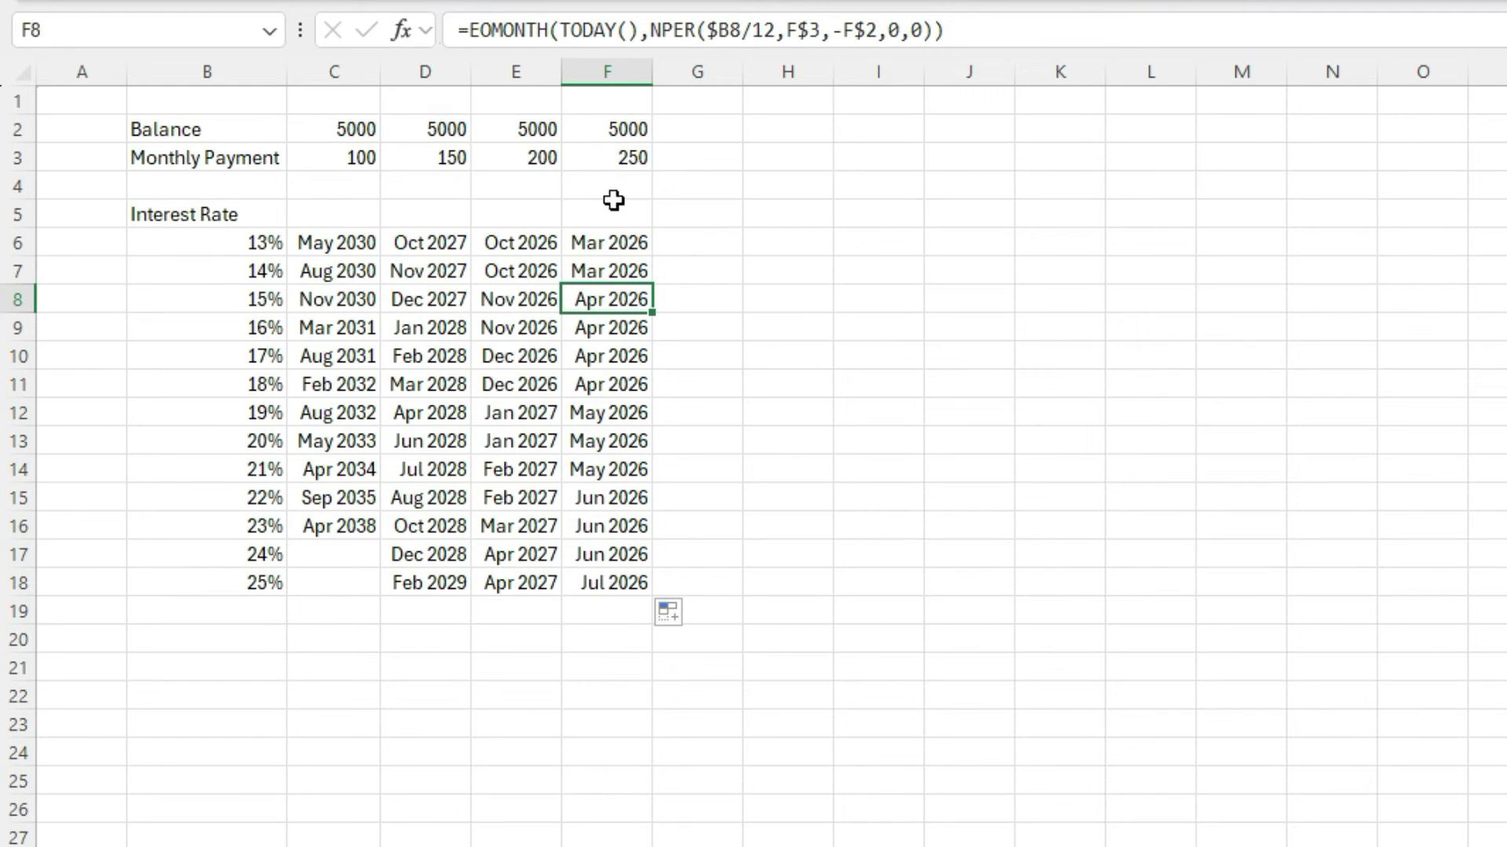
{"action": "left_click", "coordinate": [634, 237]}
{"action": "key", "text": "Down"}
{"action": "key", "text": "Down"}
{"action": "key", "text": "Up"}
{"action": "key", "text": "Up"}
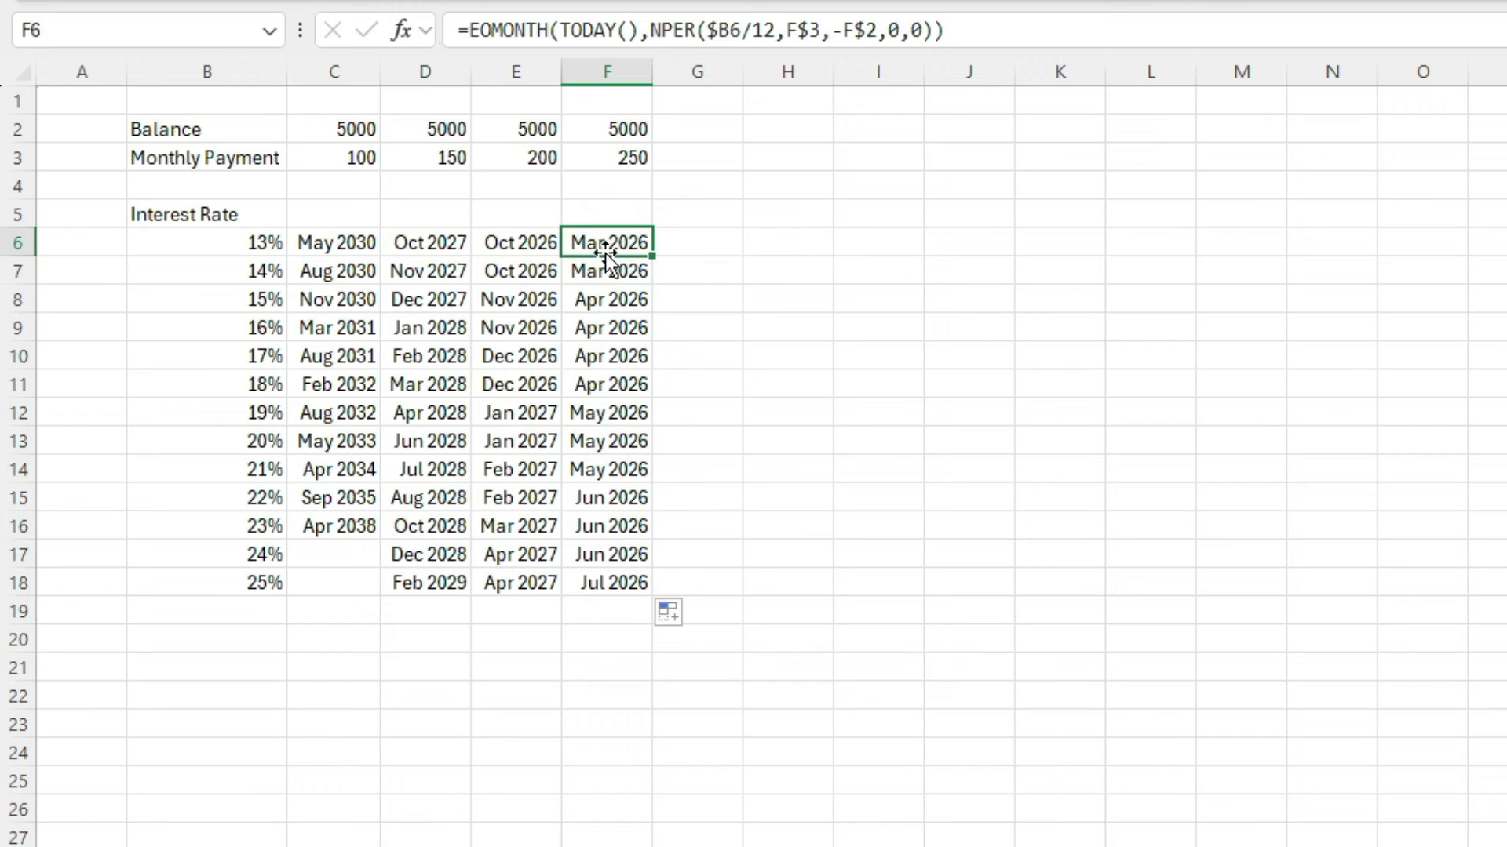
{"action": "left_click", "coordinate": [625, 412]}
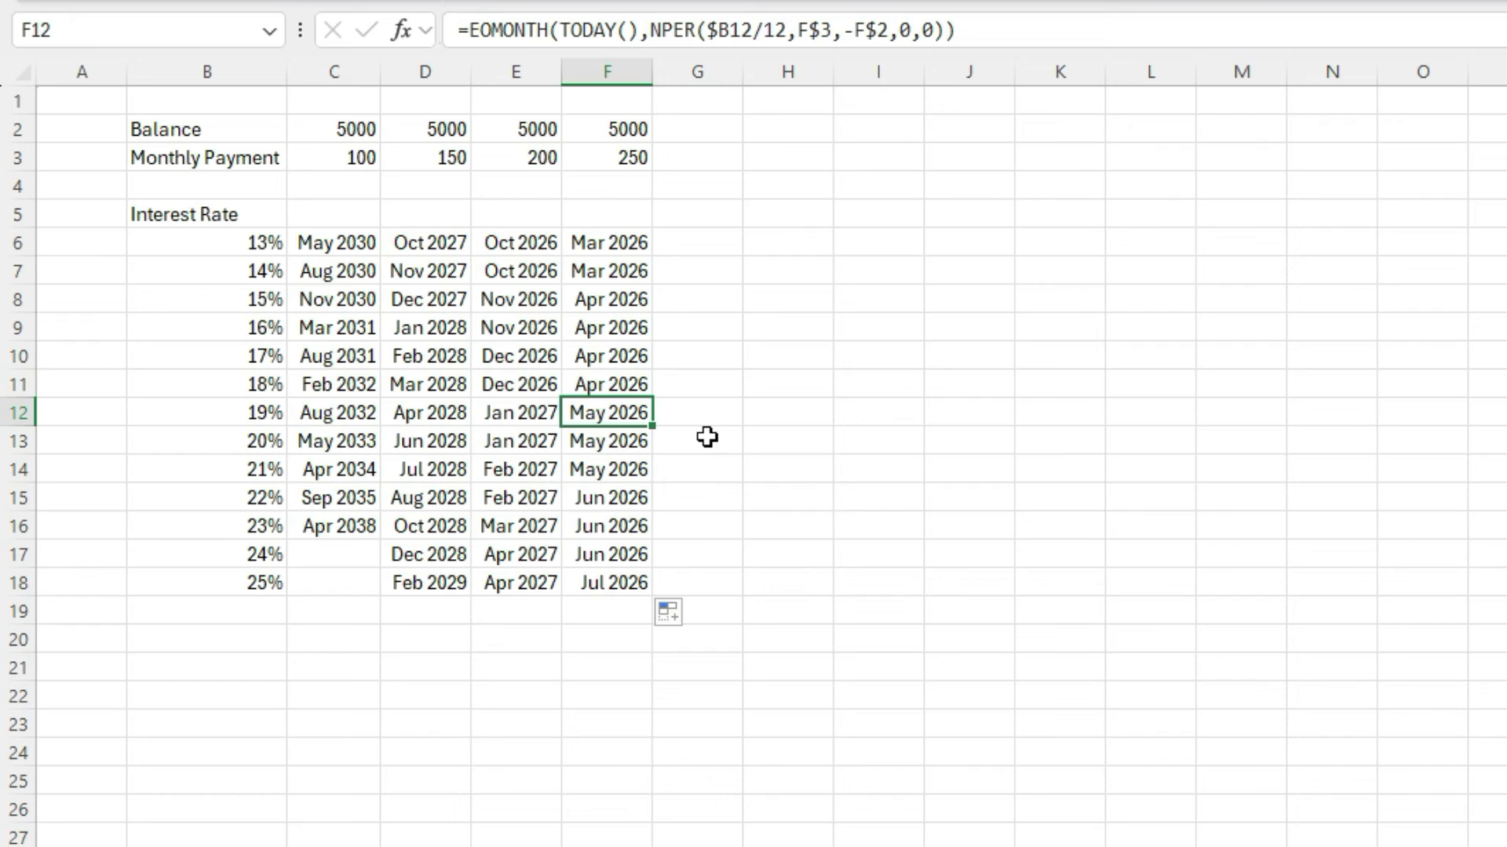
{"action": "left_click", "coordinate": [355, 516]}
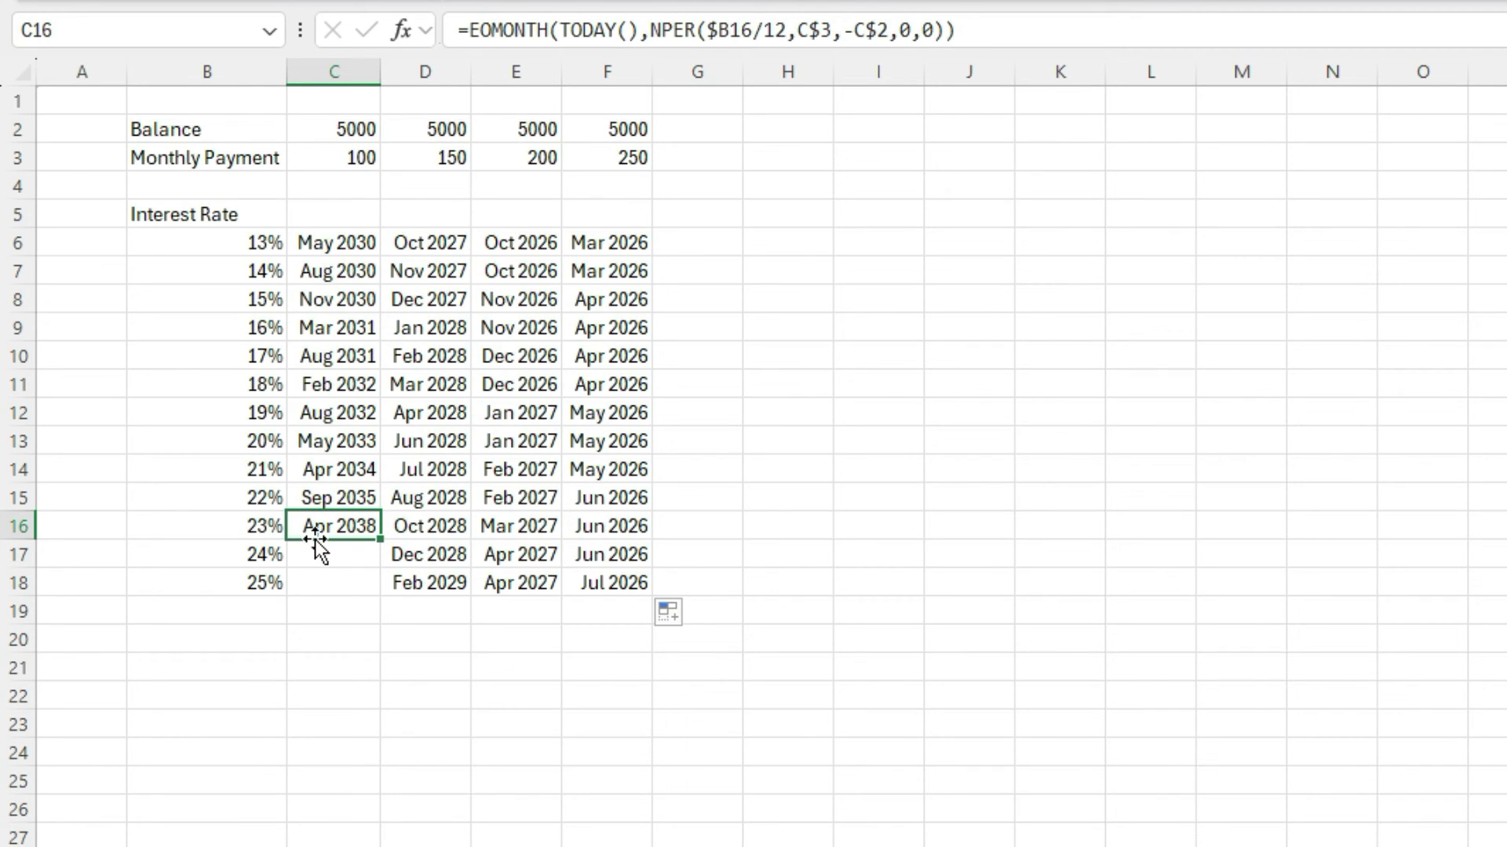
{"action": "key", "text": "Right"}
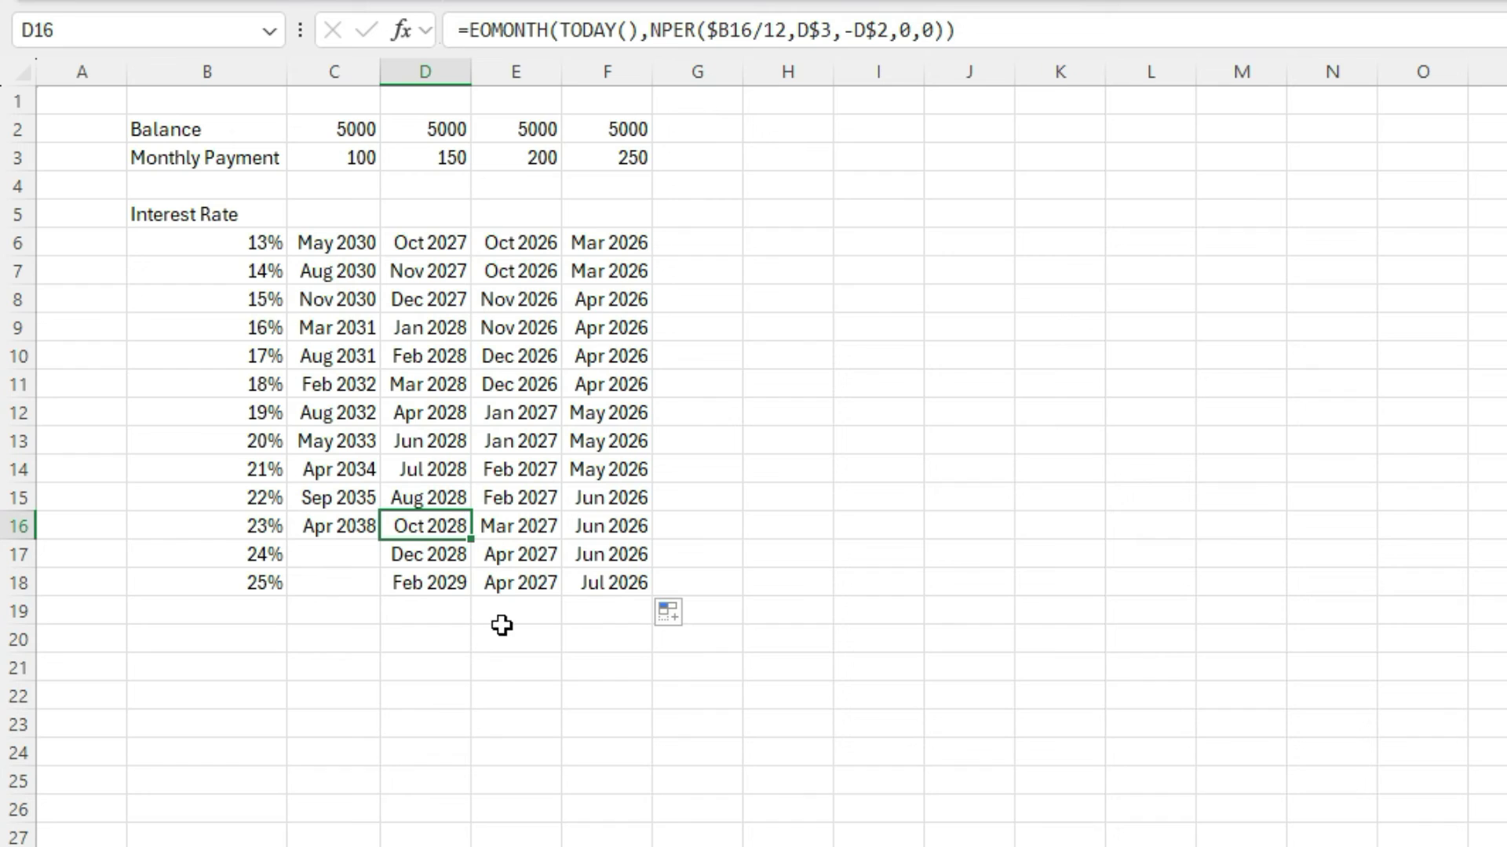
{"action": "key", "text": "Right"}
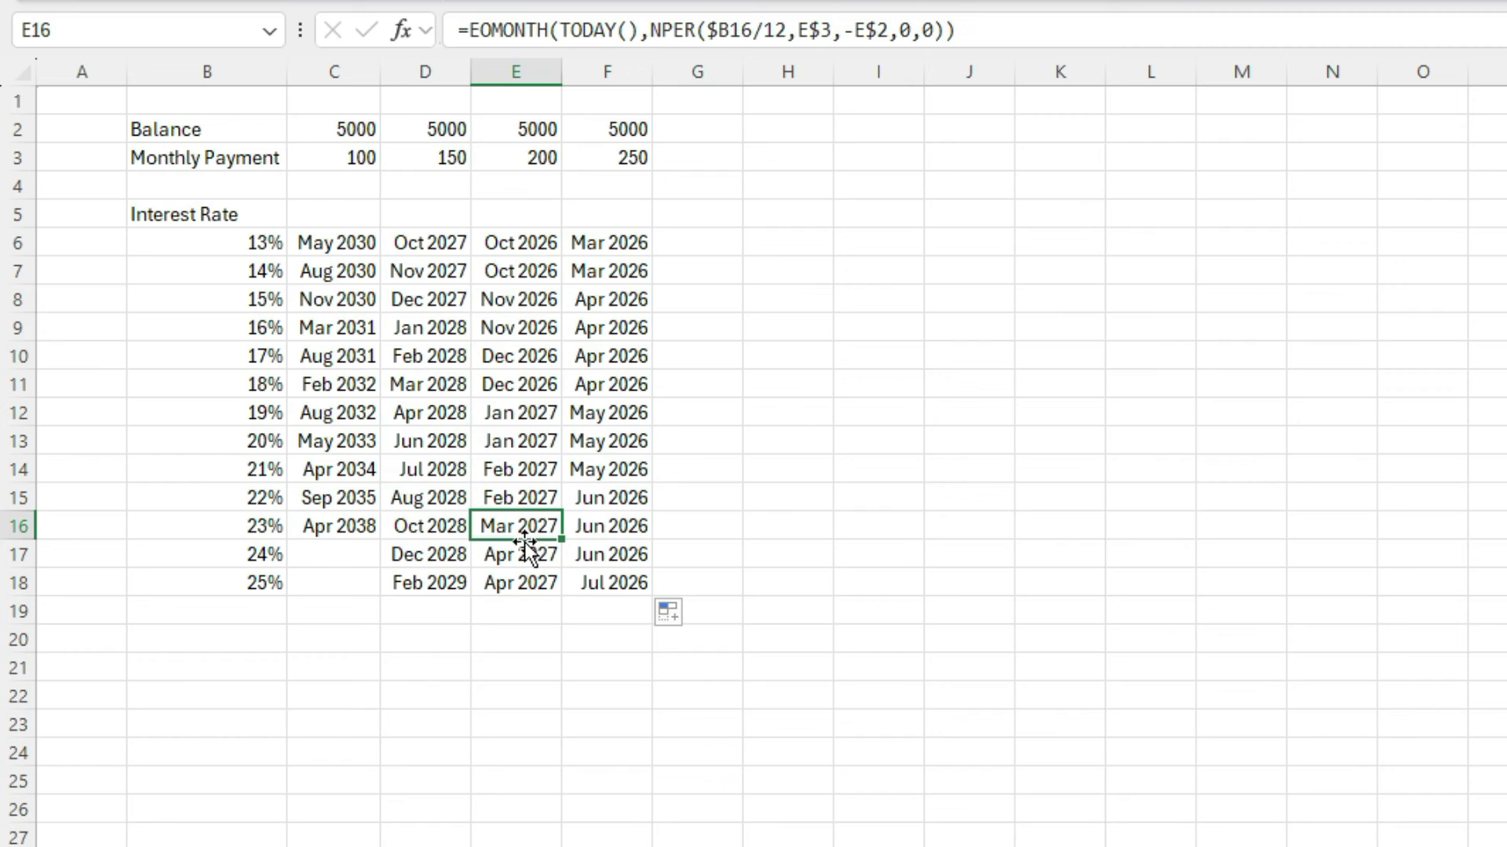
{"action": "key", "text": "Right"}
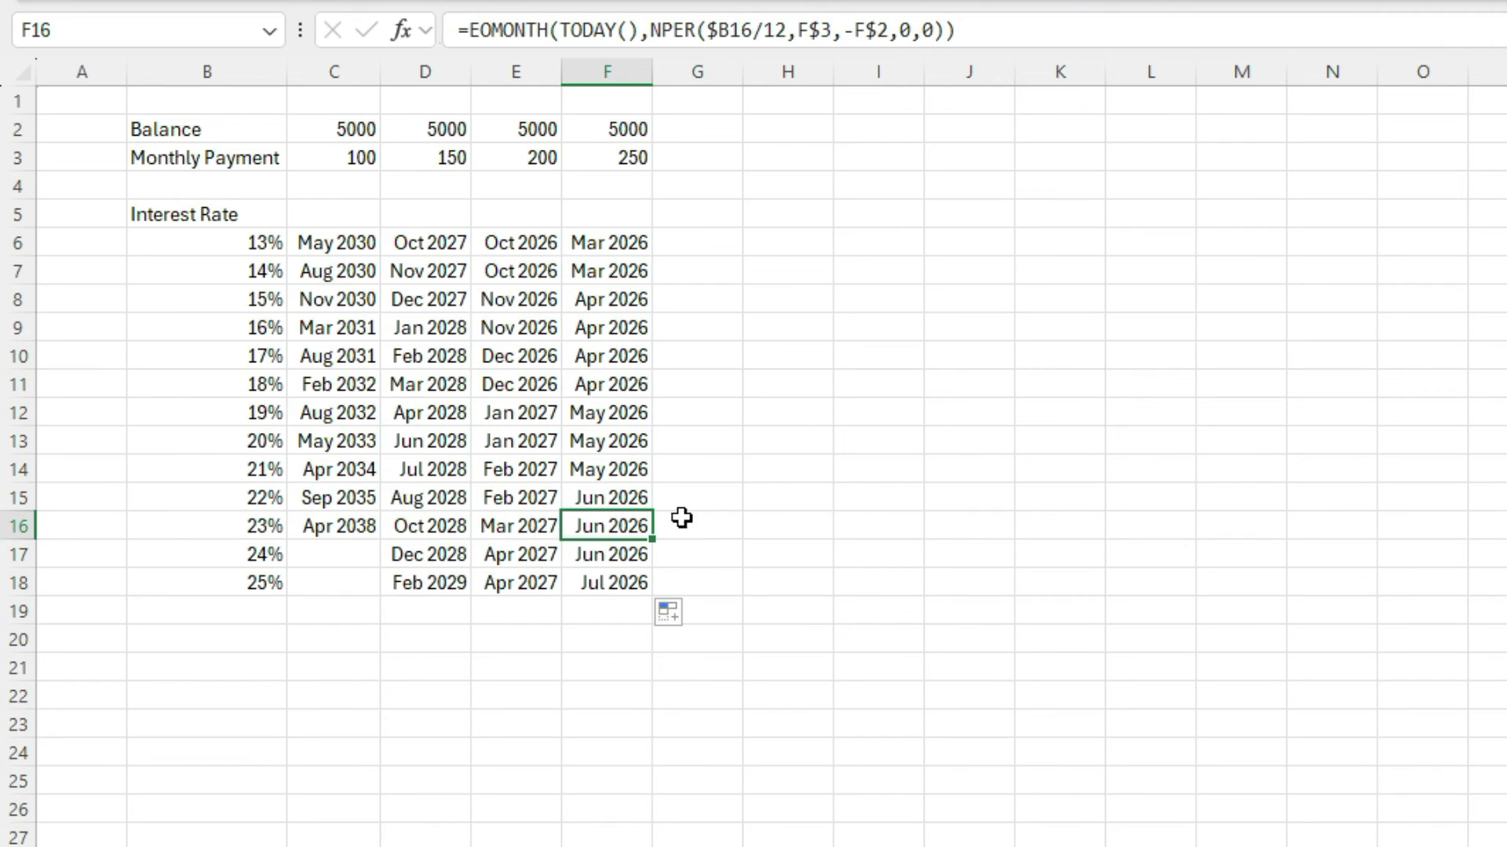
{"action": "left_click", "coordinate": [327, 527]}
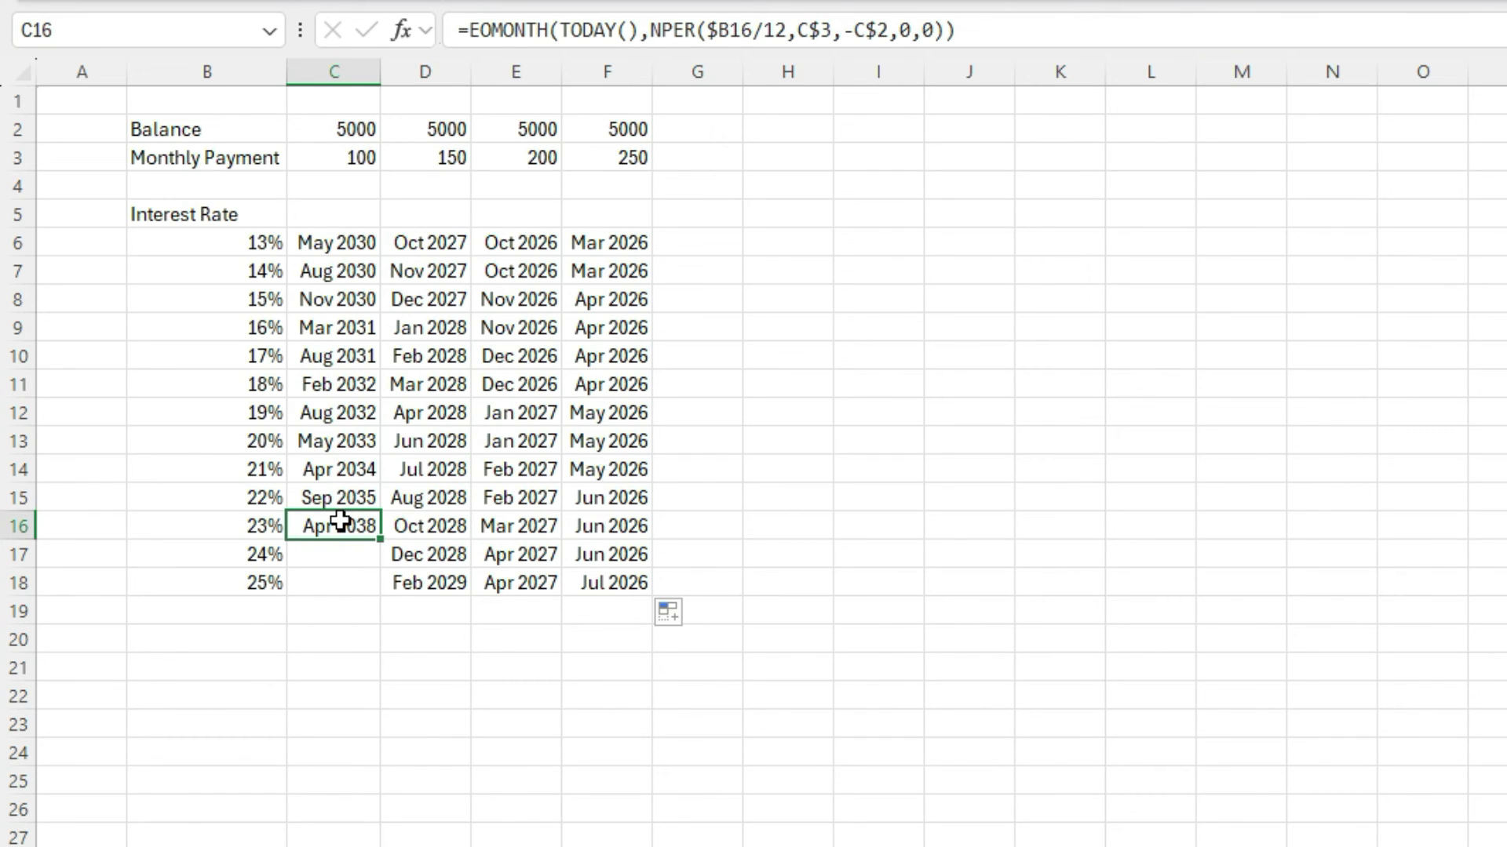
{"action": "left_click", "coordinate": [343, 383]}
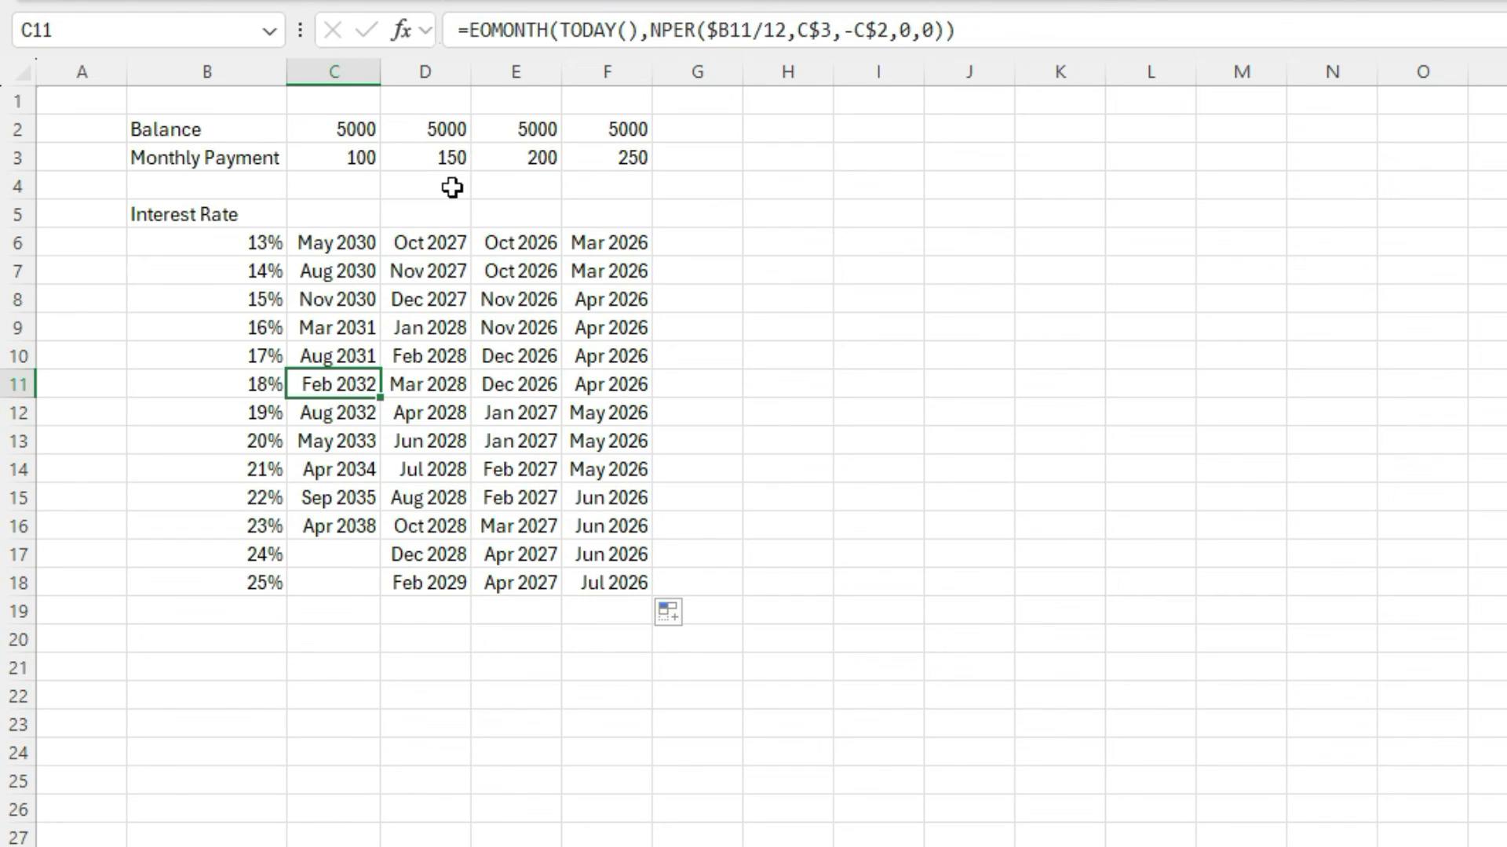
{"action": "left_click", "coordinate": [450, 153]}
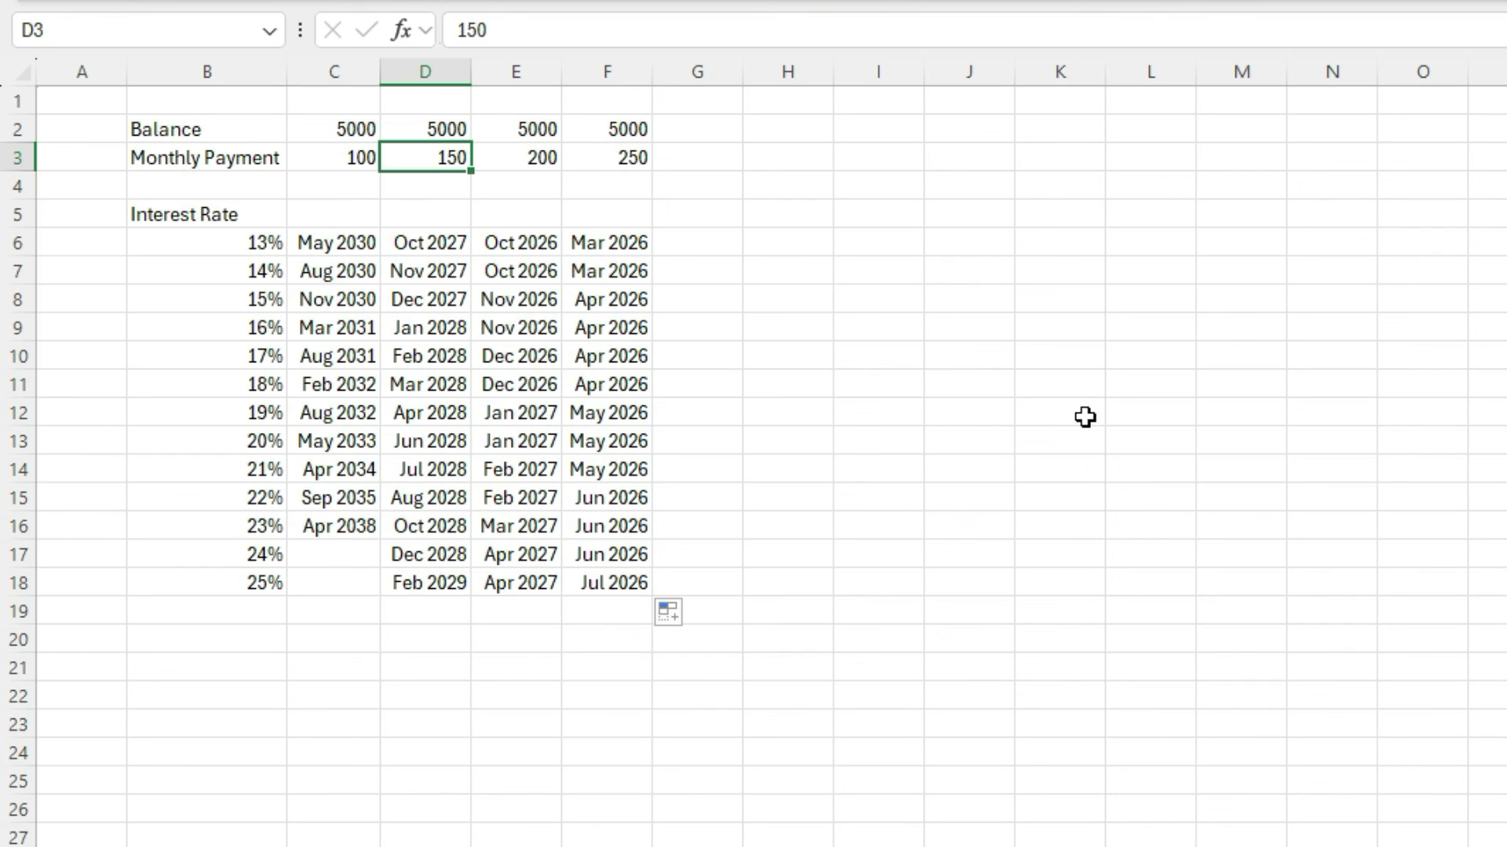
Enter a 5000 balance in G2 and a 300 monthly payment in G3
{"action": "left_click", "coordinate": [697, 122]}
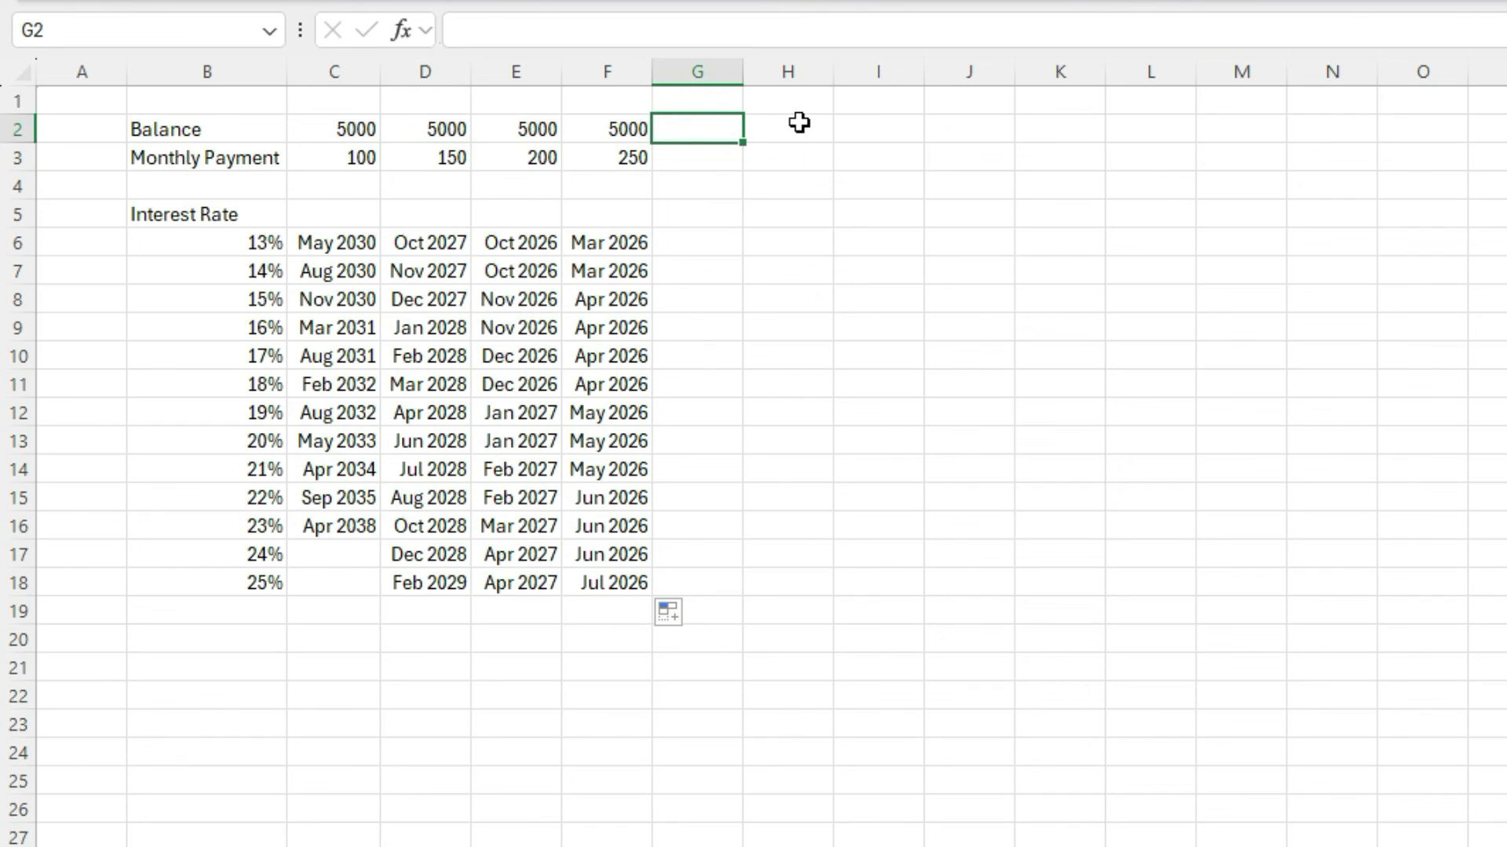
{"action": "type", "text": "5000"}
{"action": "key", "text": "Return"}
{"action": "type", "text": "300"}
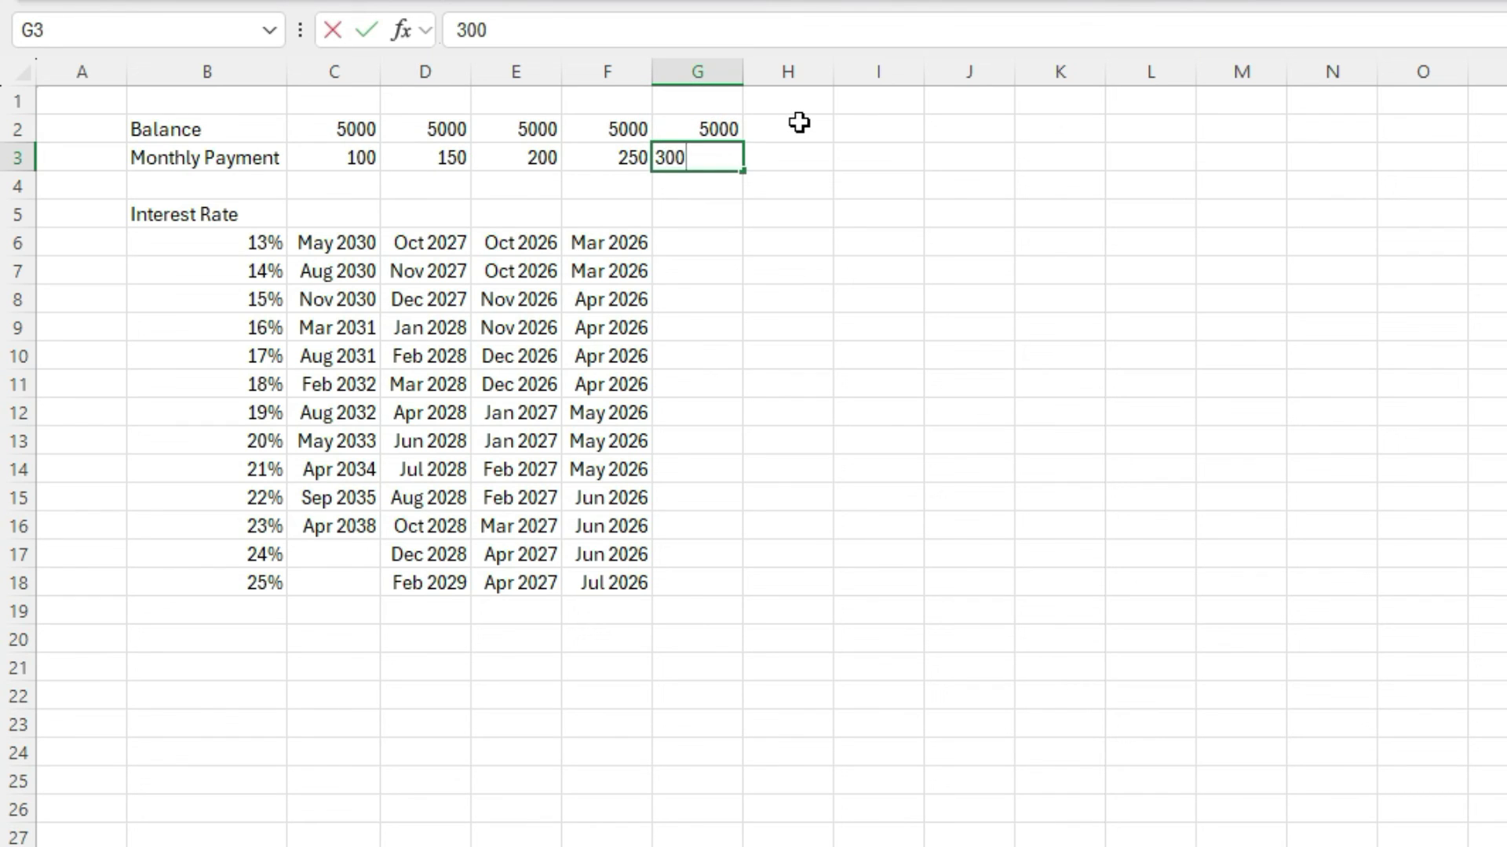
{"action": "key", "text": "Return"}
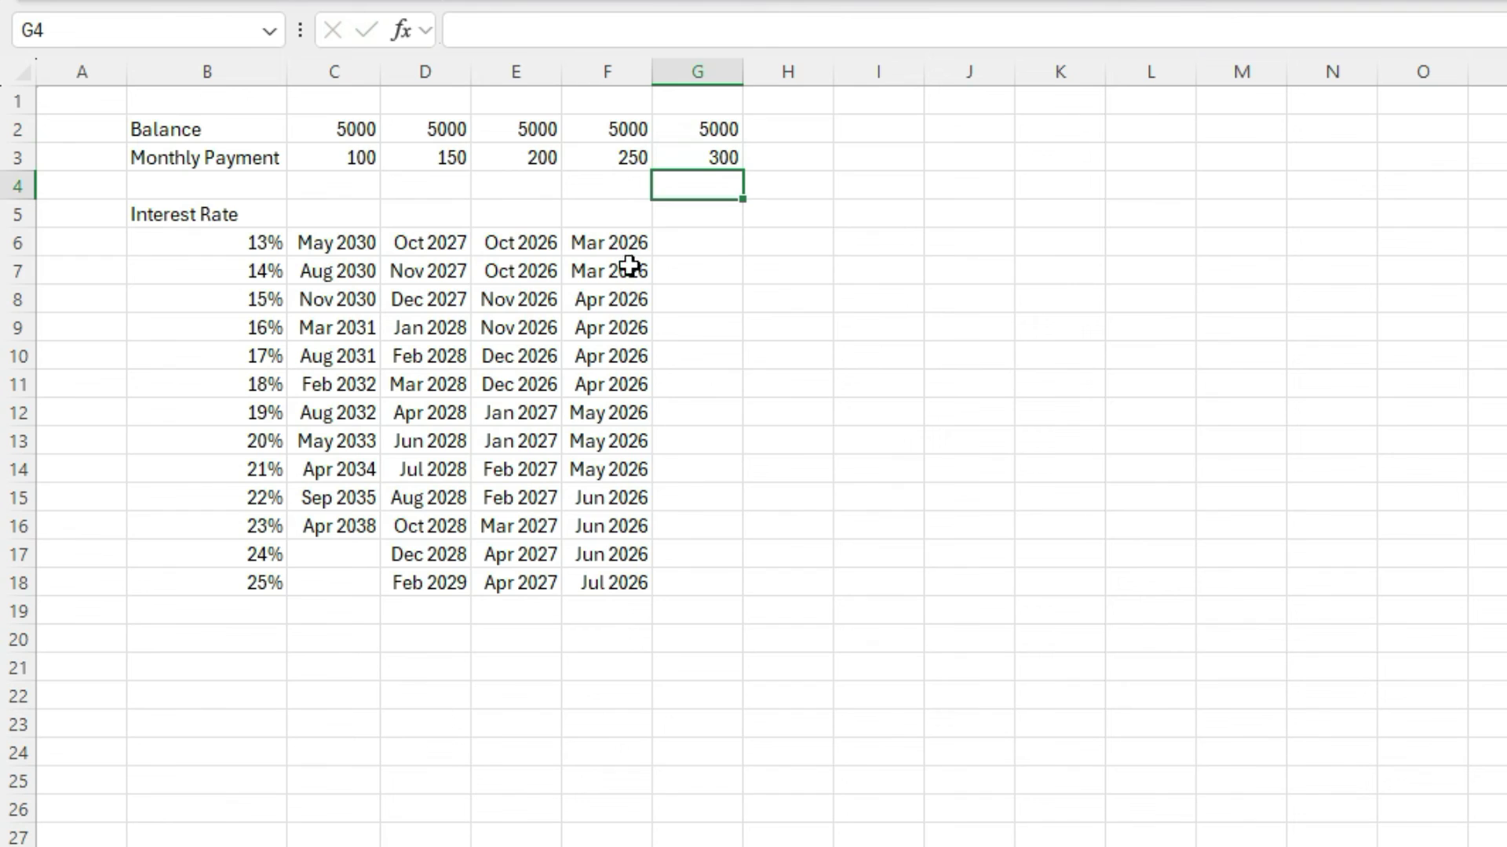
Copy the payoff-date formulas from F6:F18 into column G and widen it to fit the dates
{"action": "left_click_drag", "start_coordinate": [629, 238], "coordinate": [722, 589]}
{"action": "left_click_drag", "start_coordinate": [744, 72], "coordinate": [758, 72]}
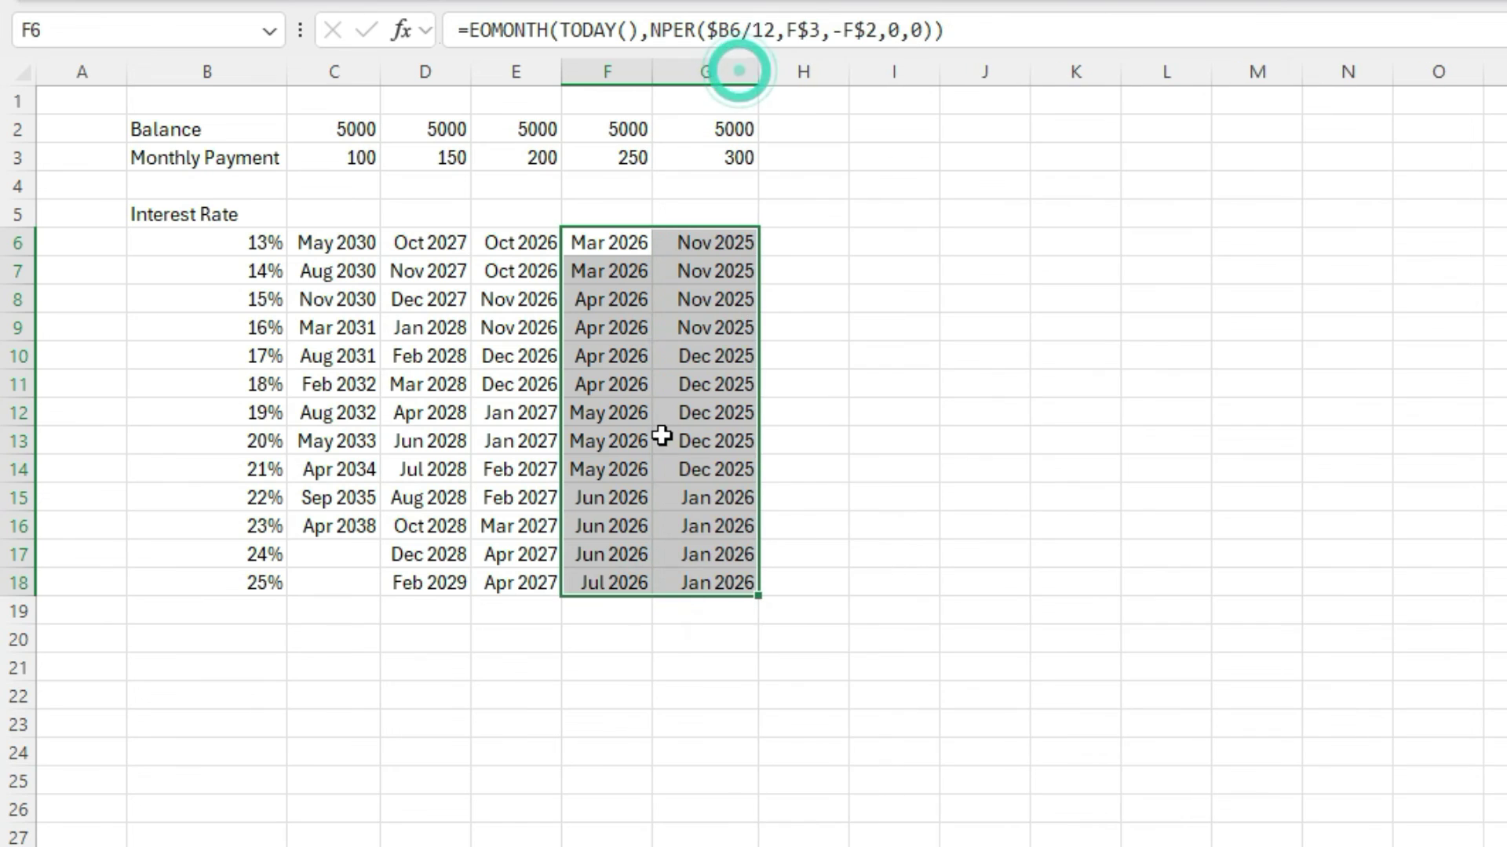
{"action": "left_click", "coordinate": [671, 439]}
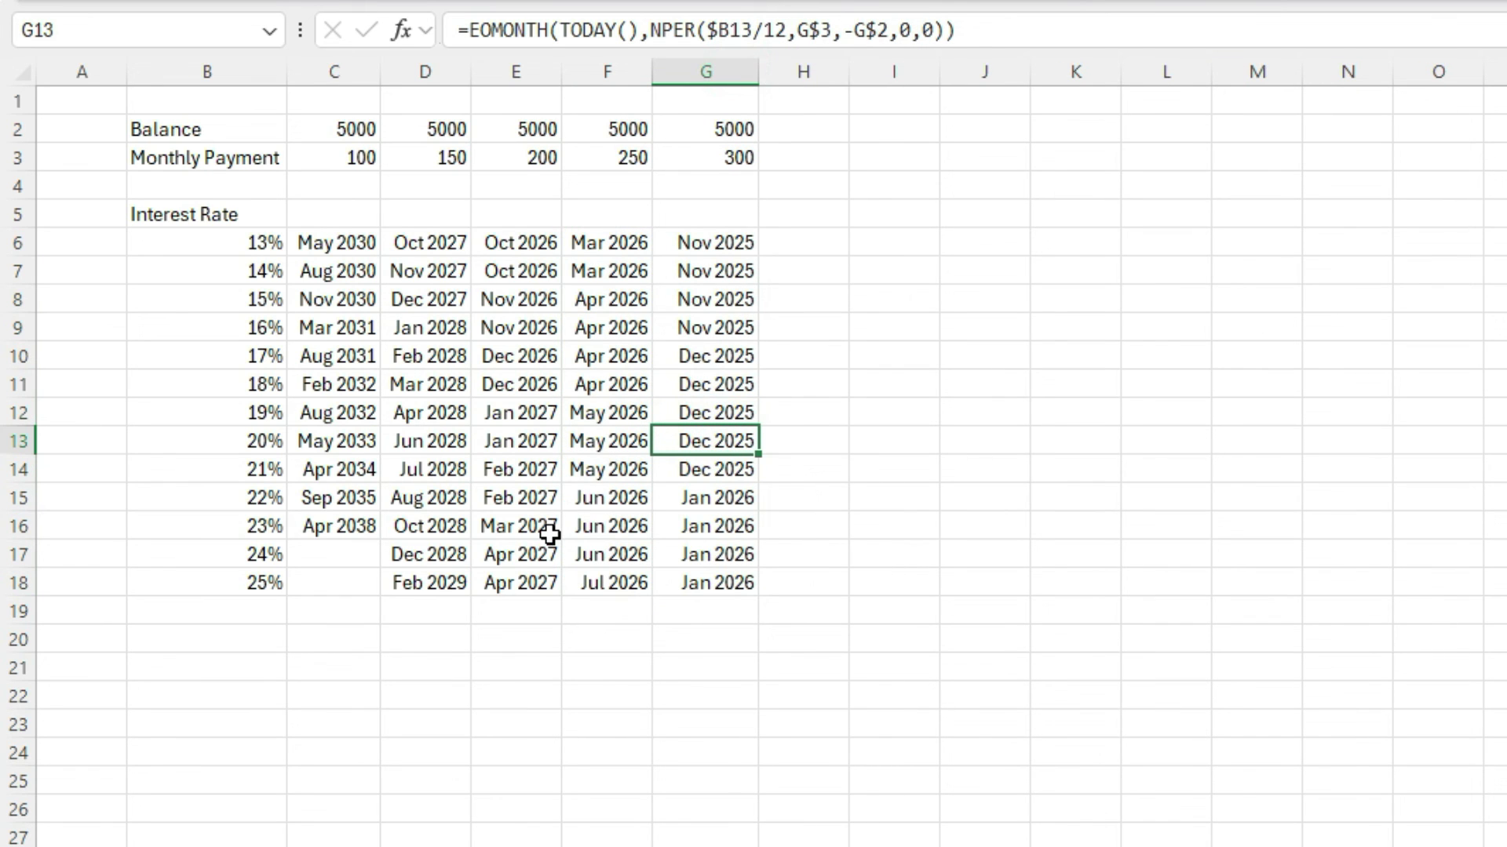